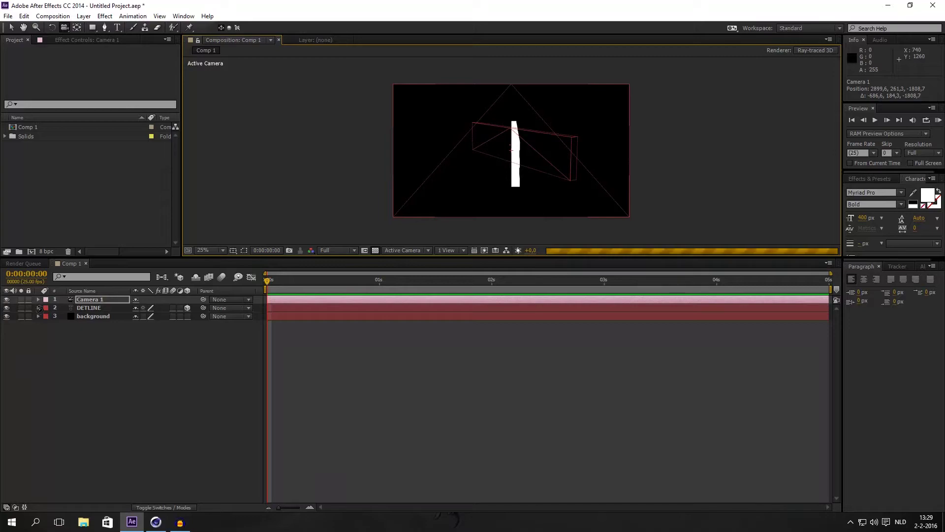
Step: Expand the DETLINE layer and inspect its Extrusion Depth under Geometry Options
left_click(38, 308)
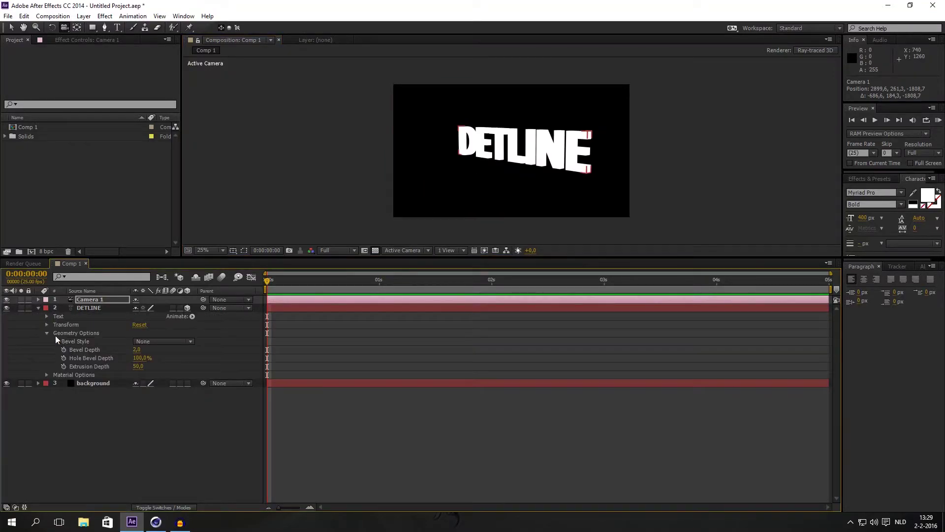
left_click(136, 366)
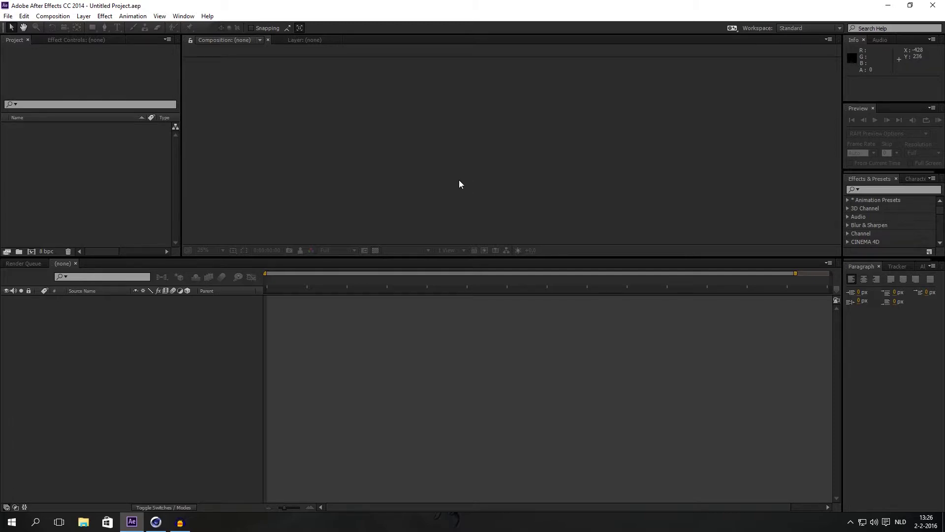
Step: Create Comp 1 with the HDTV 1080 25 preset and a 0:00:05:00 duration
left_click(53, 16)
left_click(68, 28)
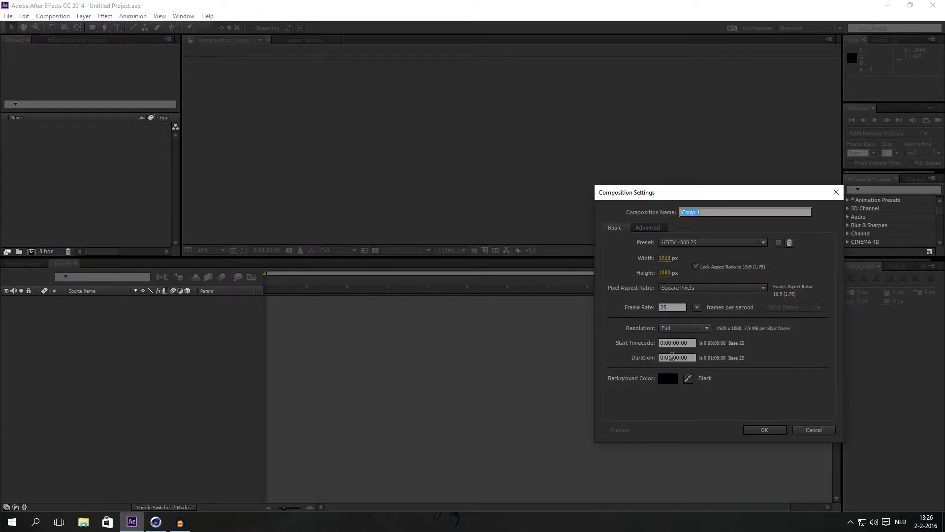
left_click(670, 357)
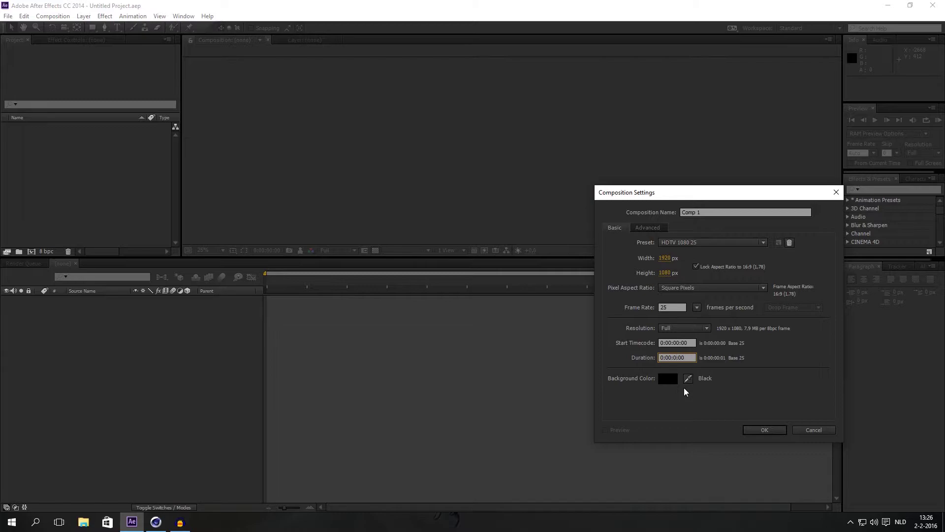
left_click(764, 430)
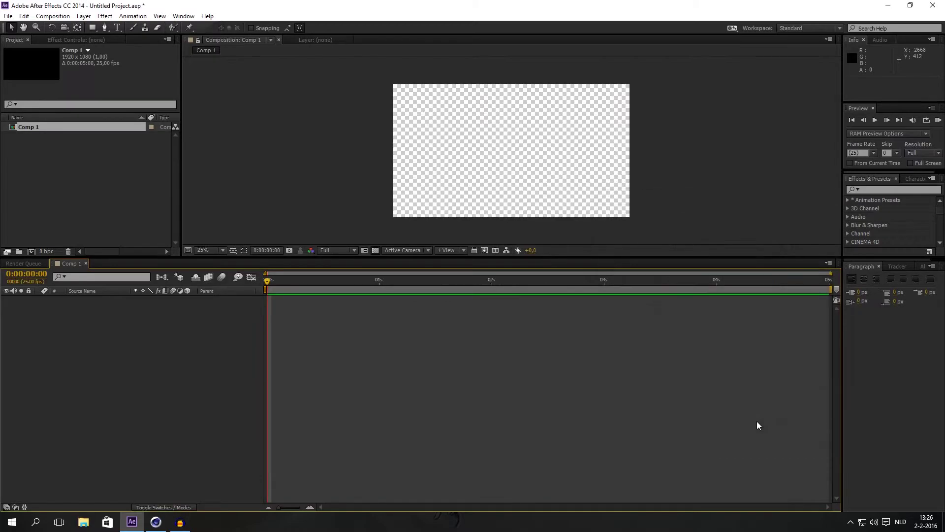
Step: Add a black full-frame solid named 'background' to Comp 1
left_click(97, 153)
left_click(84, 16)
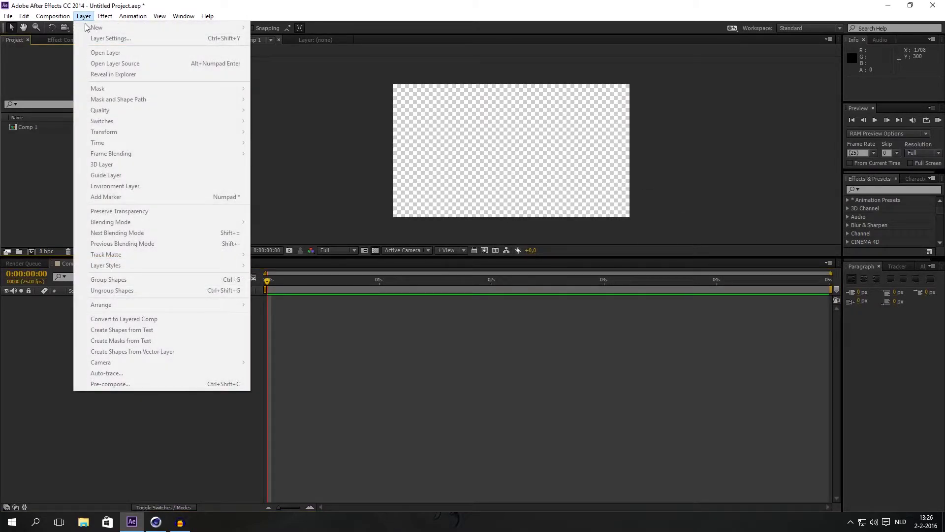
left_click(67, 339)
right_click(70, 339)
mouse_move(91, 344)
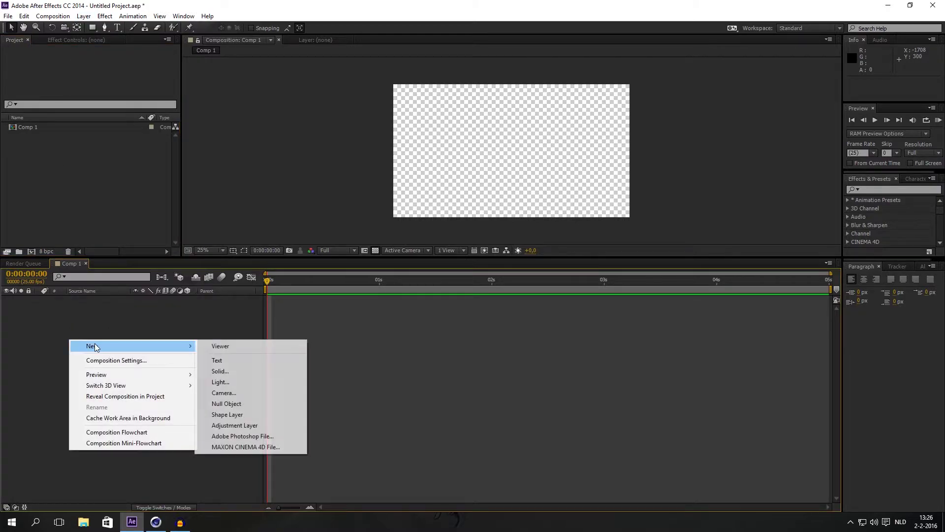
left_click(222, 370)
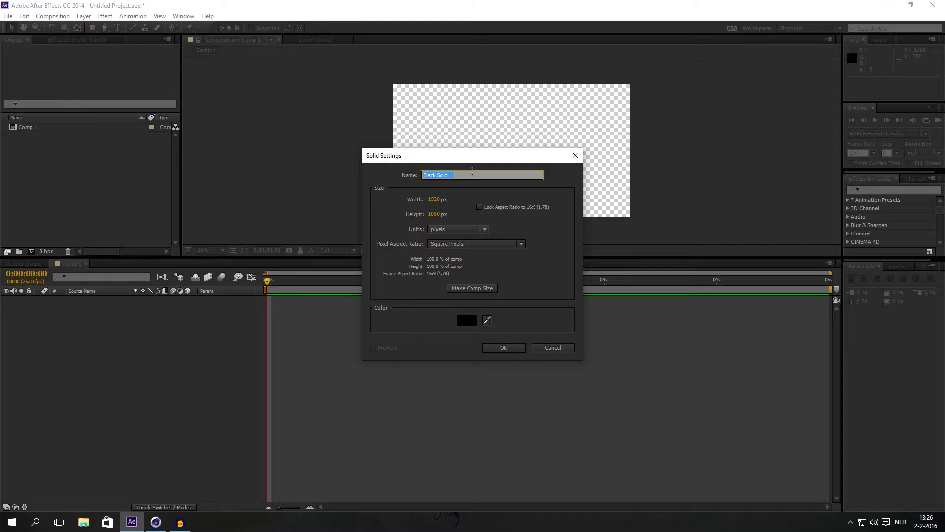
type("background")
key("Return")
right_click(103, 325)
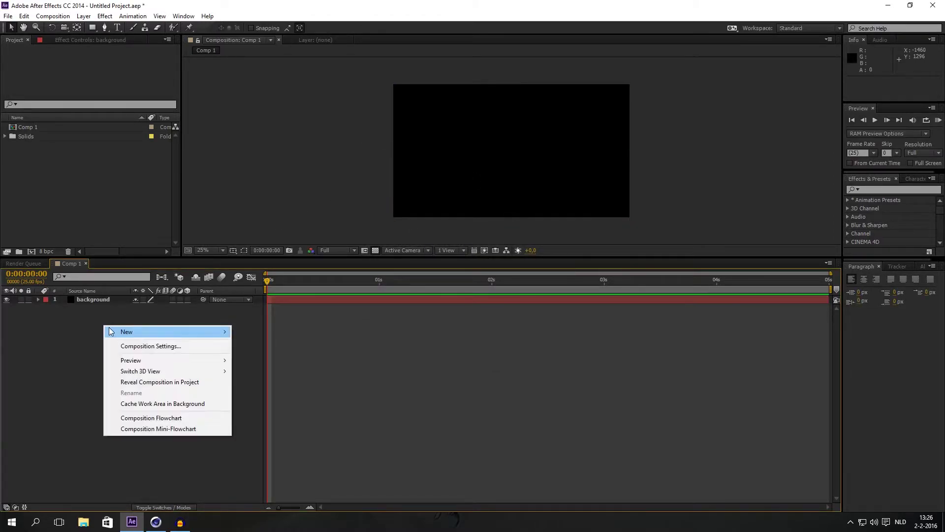
Step: Add a text layer reading 'Hello' and set its fill colour to white
mouse_move(110, 331)
left_click(261, 346)
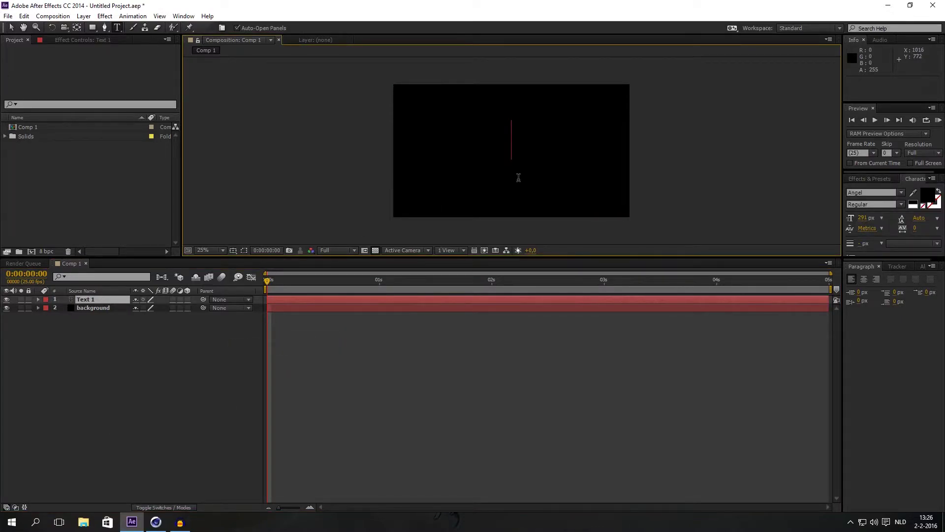
type("Hello")
key("ctrl+a")
left_click(928, 195)
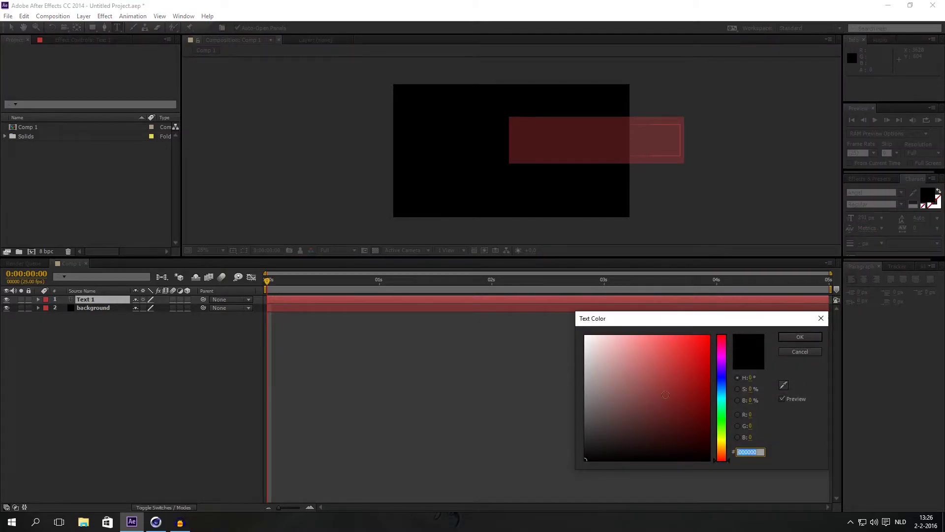
left_click(586, 337)
left_click(800, 336)
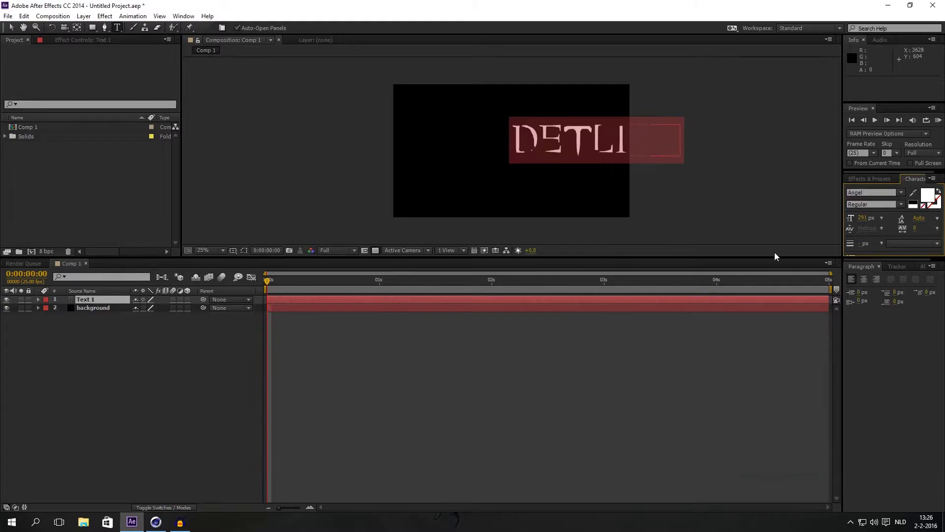
Step: Set the text's font to Myriad Pro Bold
left_click(867, 192)
type("Myriad Pro")
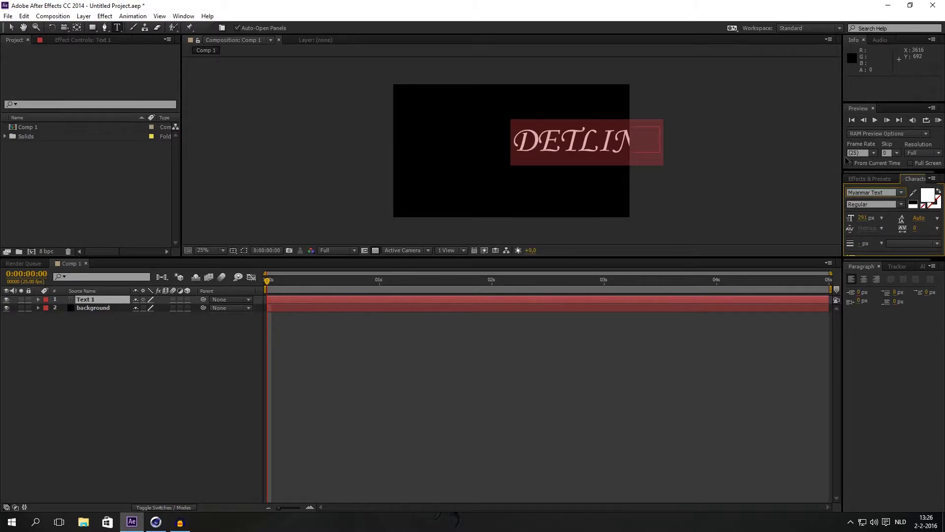
left_click(900, 205)
left_click(869, 302)
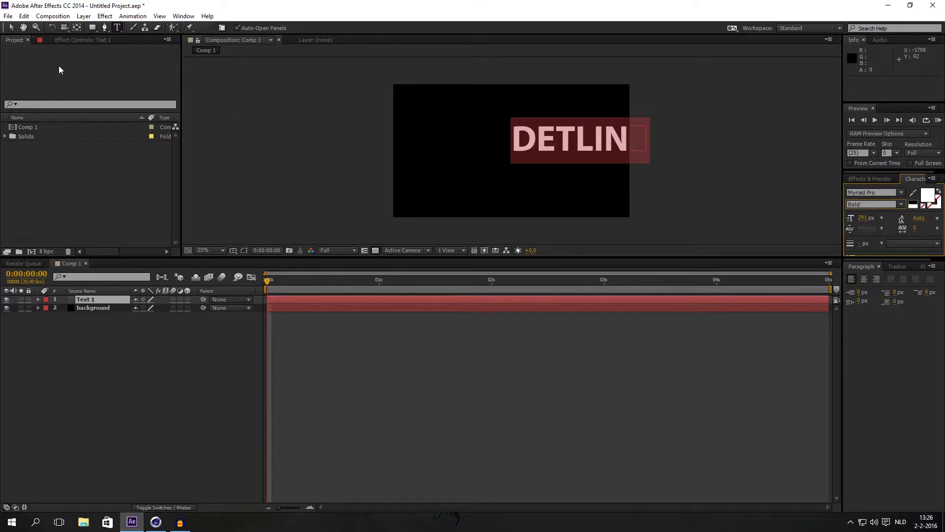
Step: Set the font size to 400 px and move the text to the frame centre
left_click(11, 28)
left_click_drag(559, 150, 489, 152)
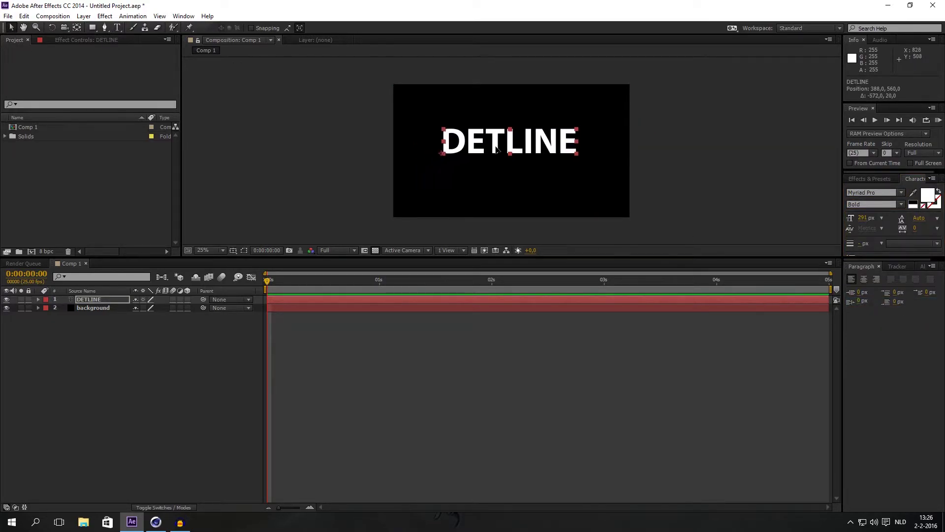
left_click_drag(863, 223, 885, 222)
left_click(866, 218)
type("3")
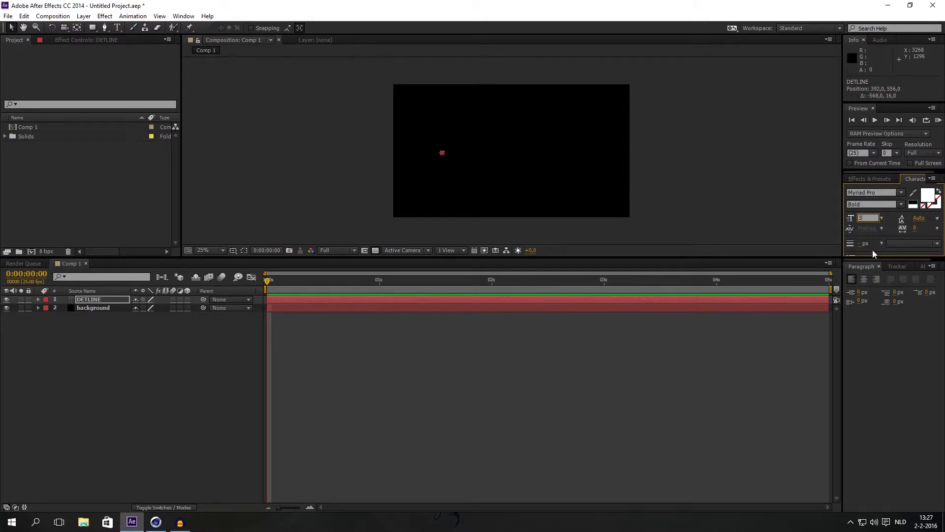
type("00")
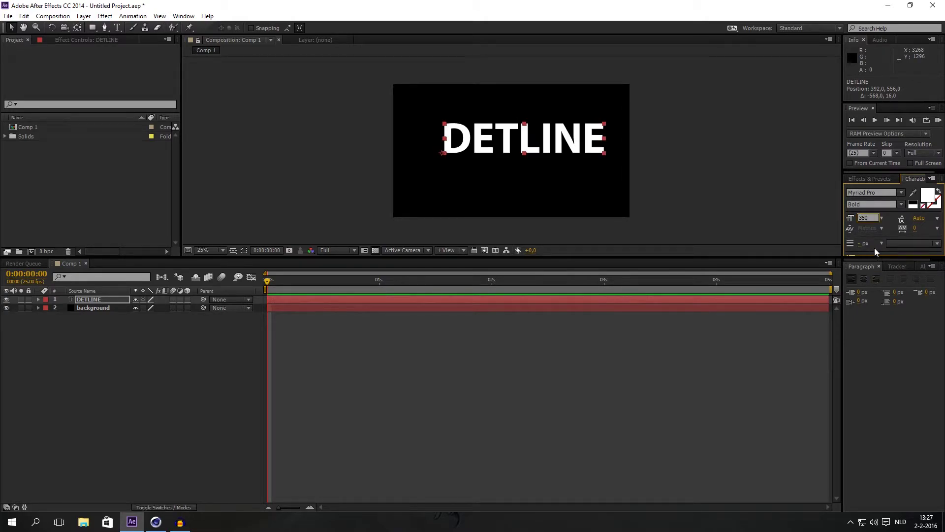
key("Return")
type("400")
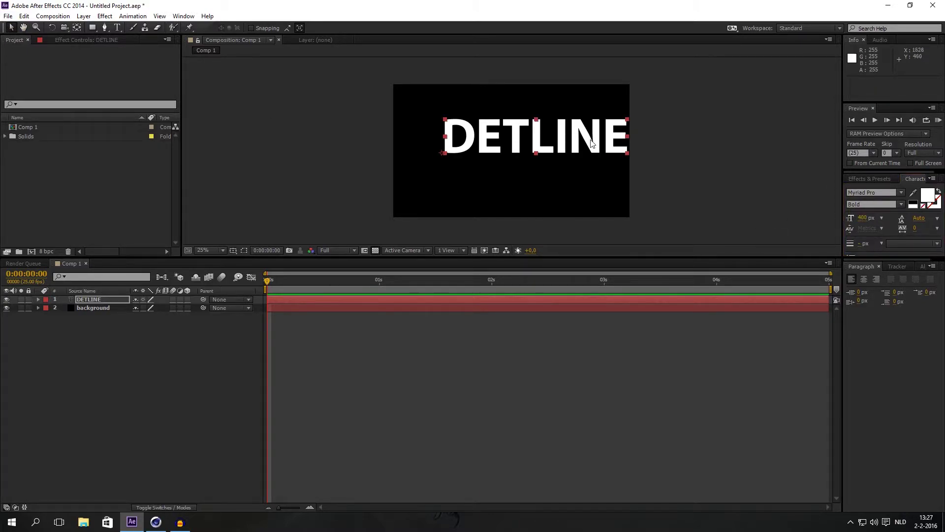
left_click_drag(518, 135, 490, 145)
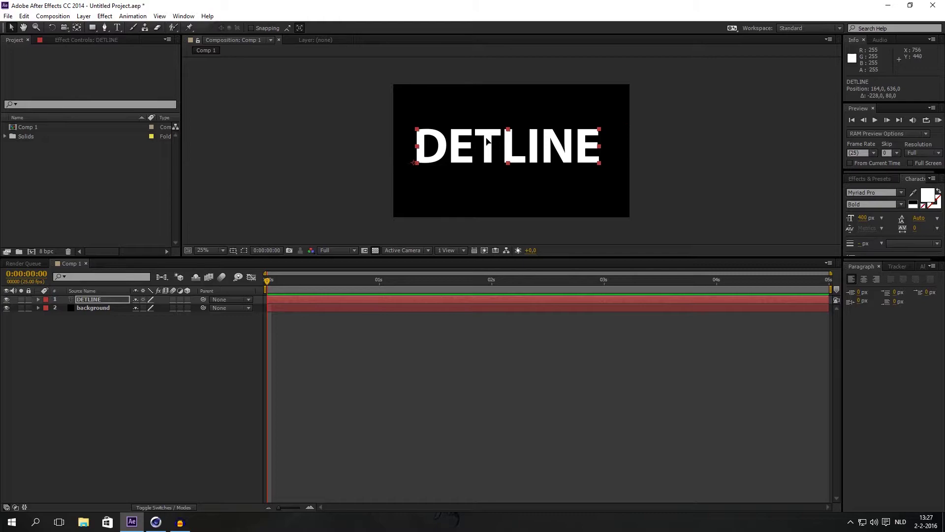
left_click(176, 340)
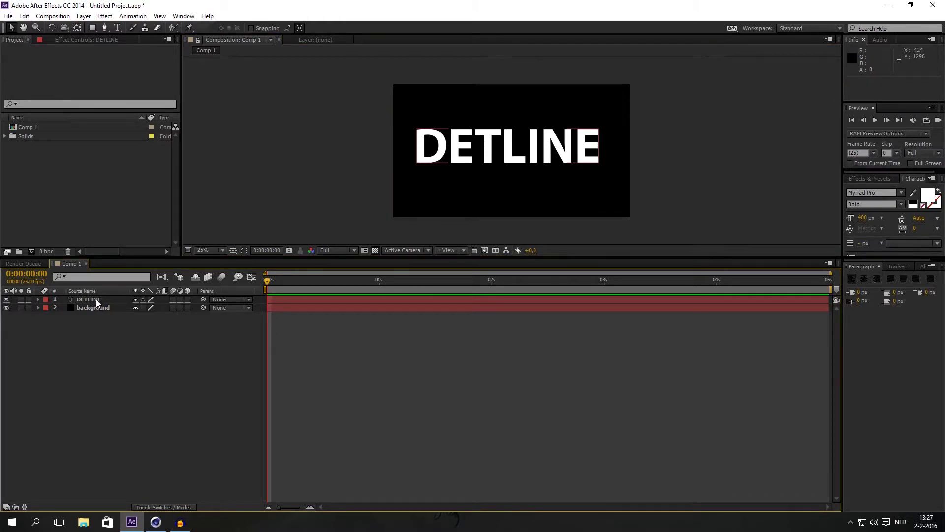
Step: Turn on the 3D Layer switch for the DETLINE text layer
left_click(97, 301)
key("Return")
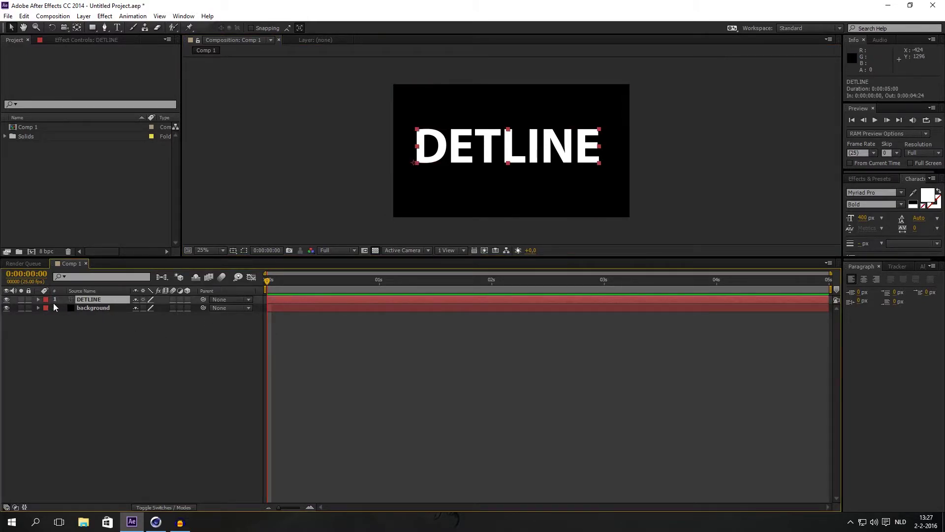
left_click(187, 300)
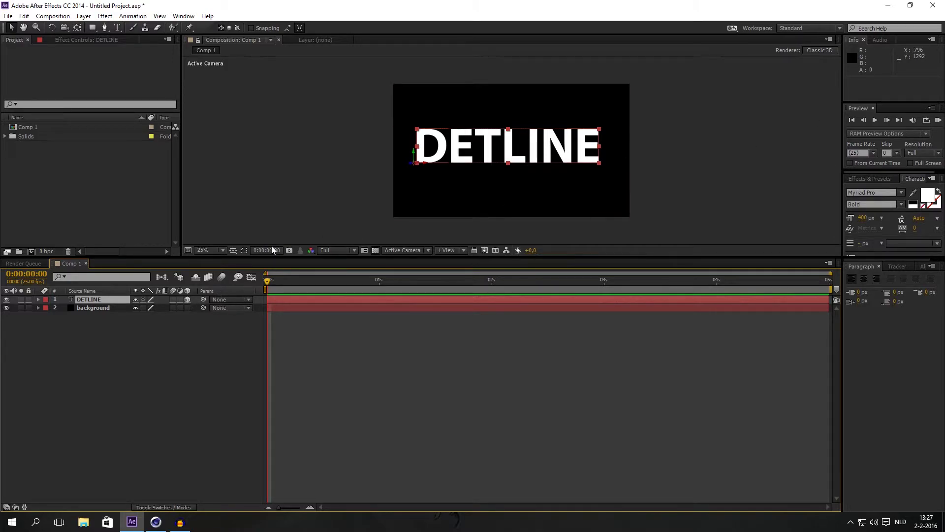
Step: Scrub DETLINE's Y Rotation under Transform, then undo the change
left_click(38, 299)
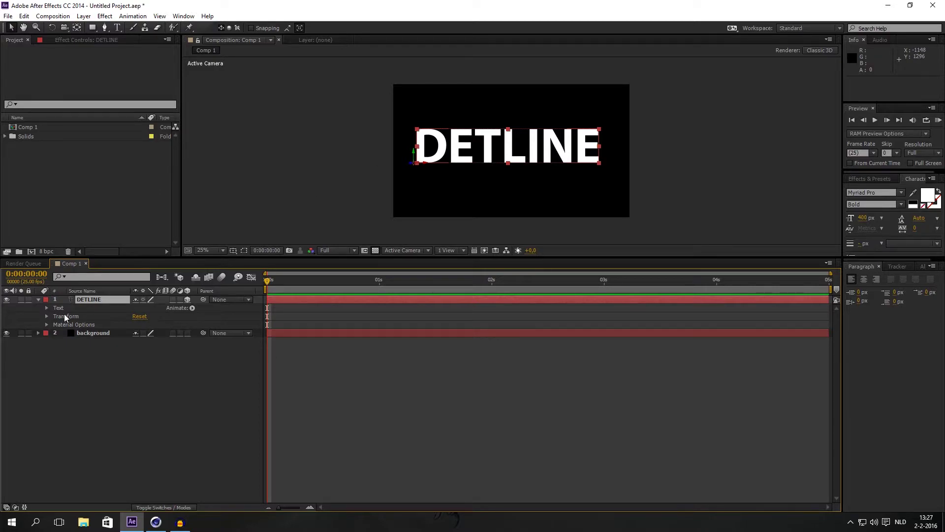
left_click(47, 316)
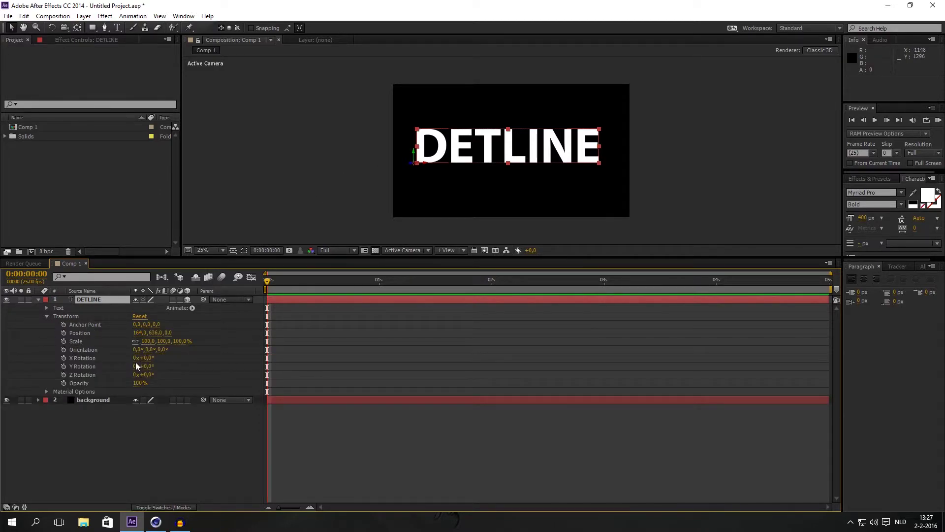
left_click_drag(137, 366, 156, 366)
key("ctrl+z")
Step: Set Comp 1's renderer to Ray-traced 3D, accept the warning, and close Composition Settings
left_click(815, 52)
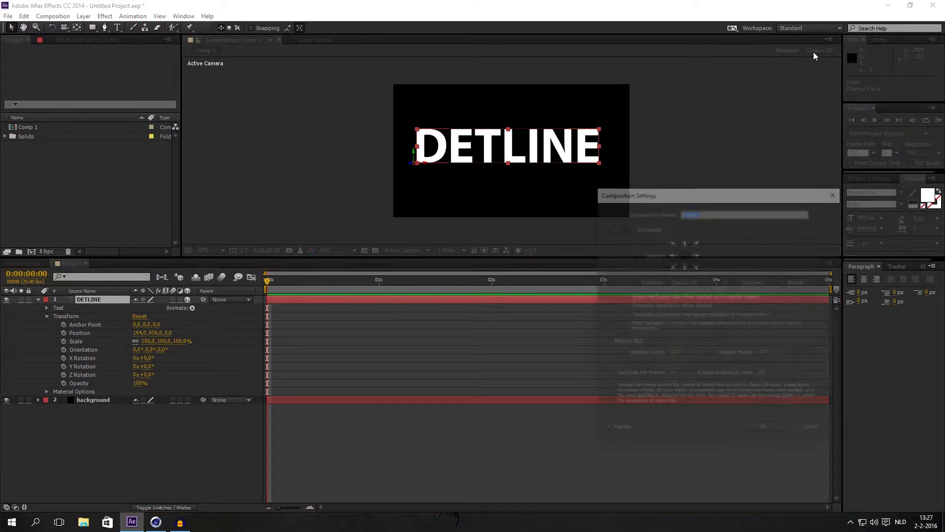
left_click(696, 285)
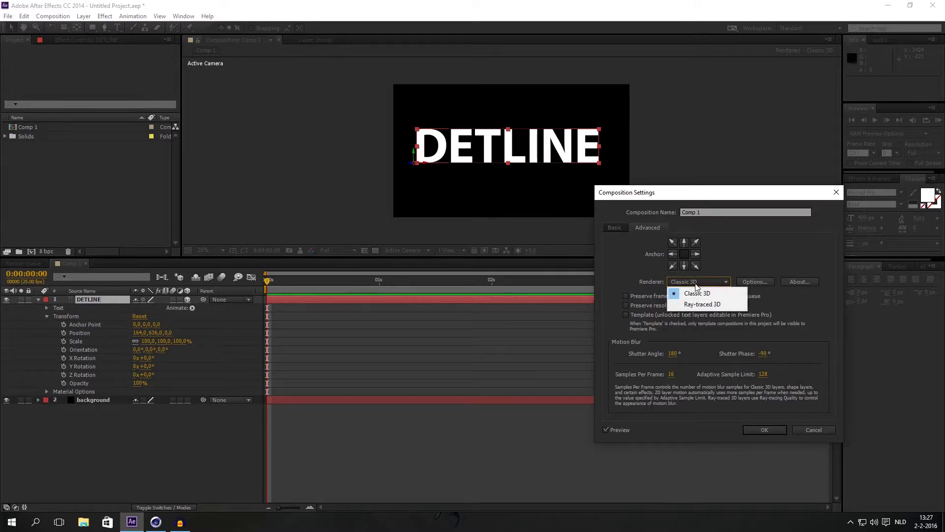
left_click(707, 305)
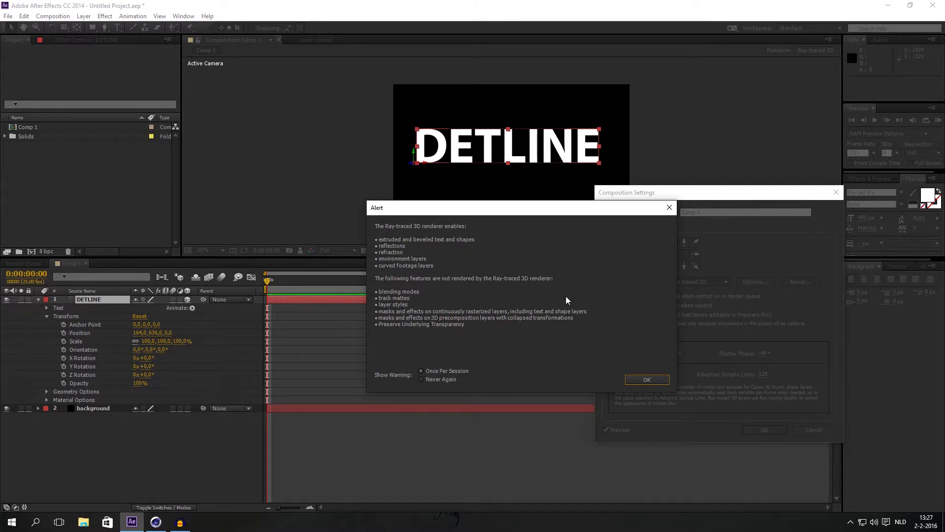
left_click(644, 380)
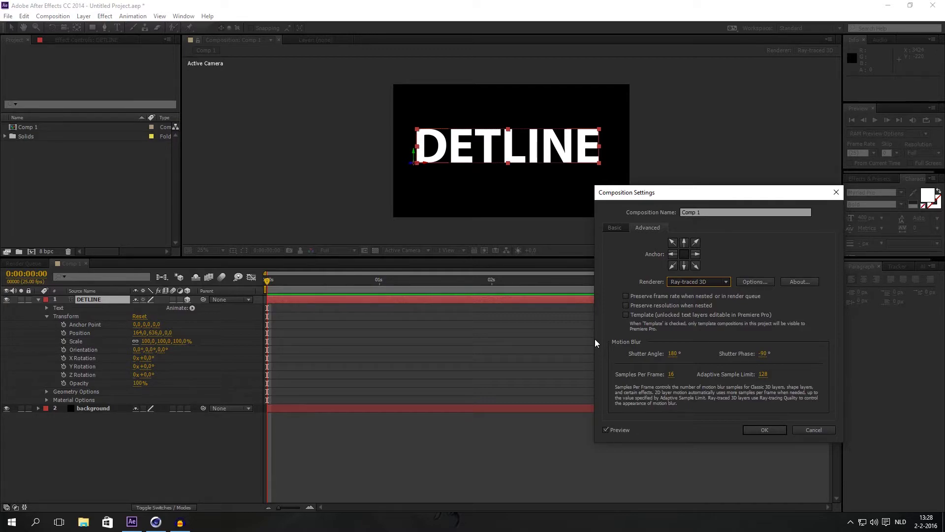
key("Return")
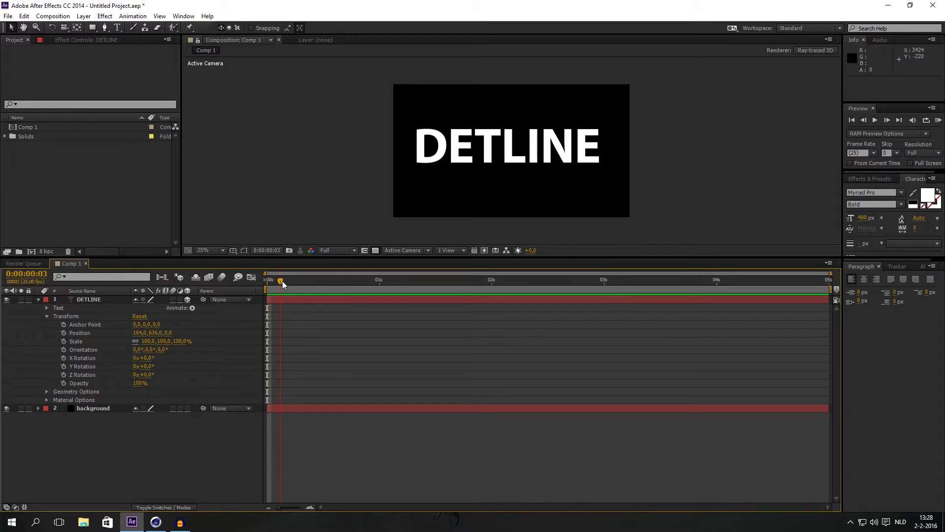
Step: Nudge the DETLINE text slightly in the viewer
left_click(101, 299)
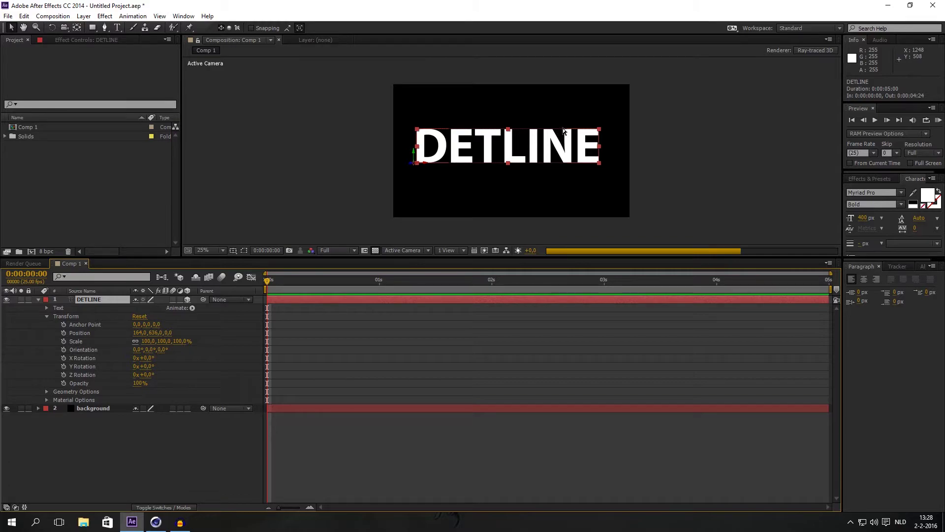
left_click_drag(563, 130, 564, 134)
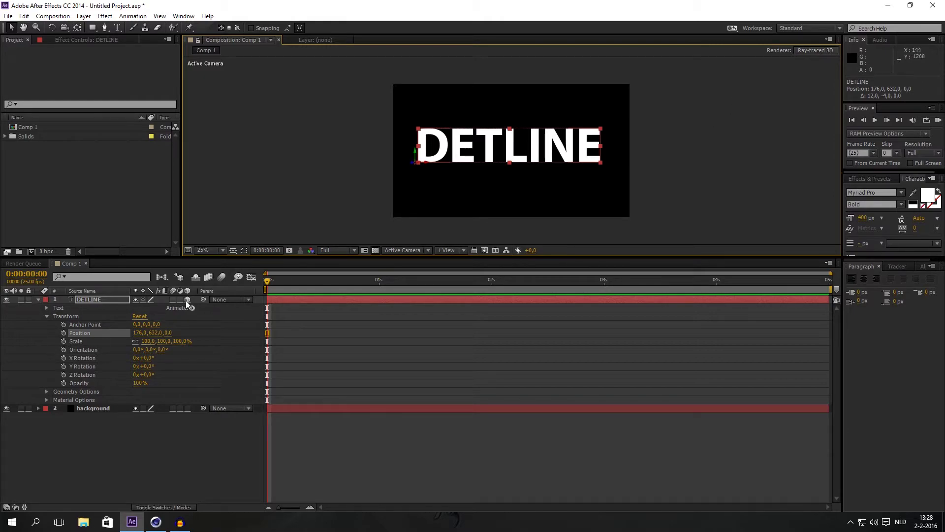
left_click(111, 297)
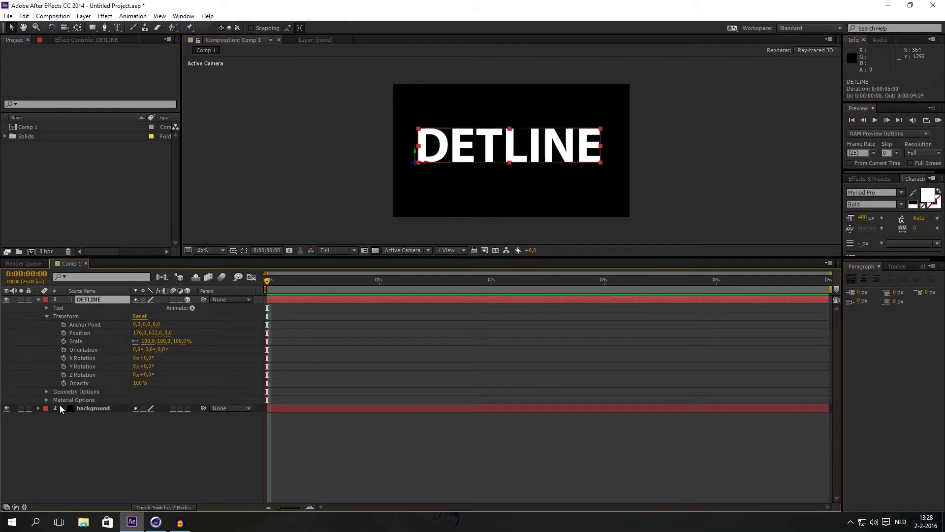
left_click(46, 316)
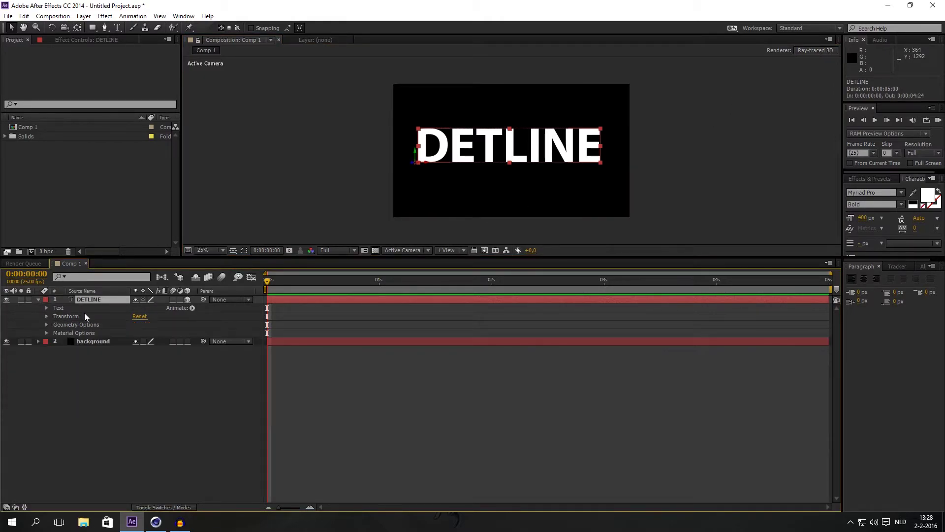
Step: Set DETLINE's Extrusion Depth to 50 under Geometry Options
left_click(46, 325)
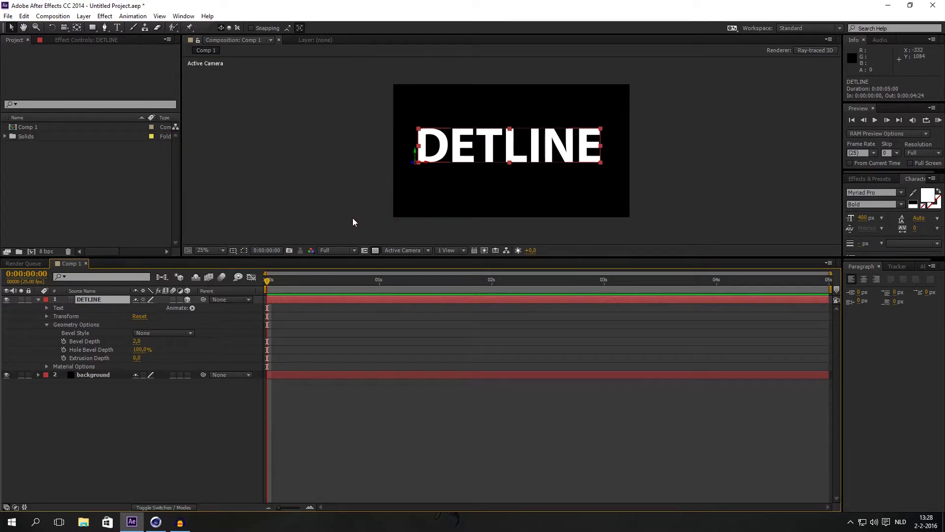
left_click_drag(137, 362, 142, 362)
left_click(141, 358)
type("50")
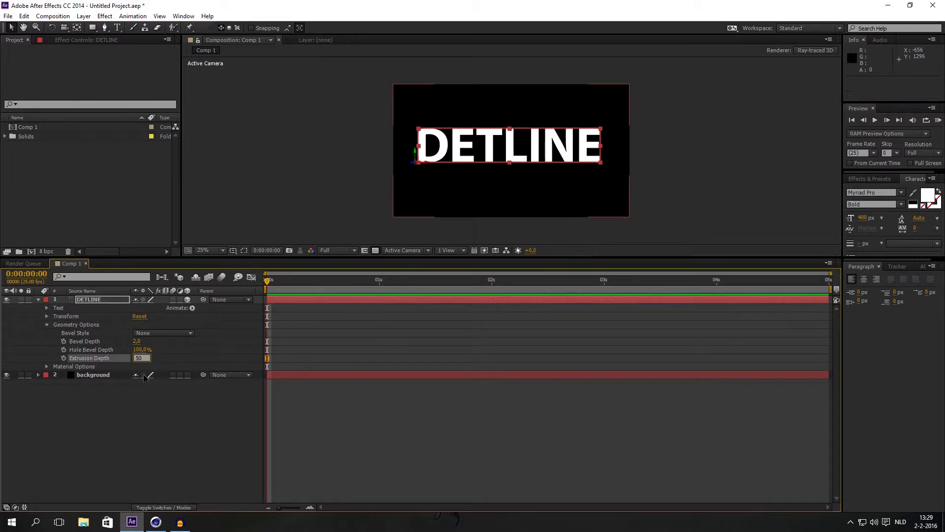
key("Return")
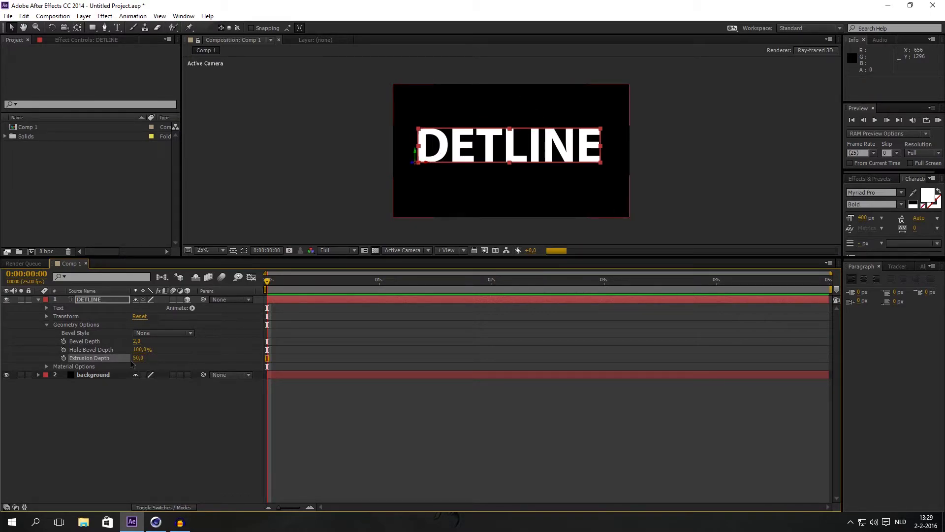
left_click(38, 299)
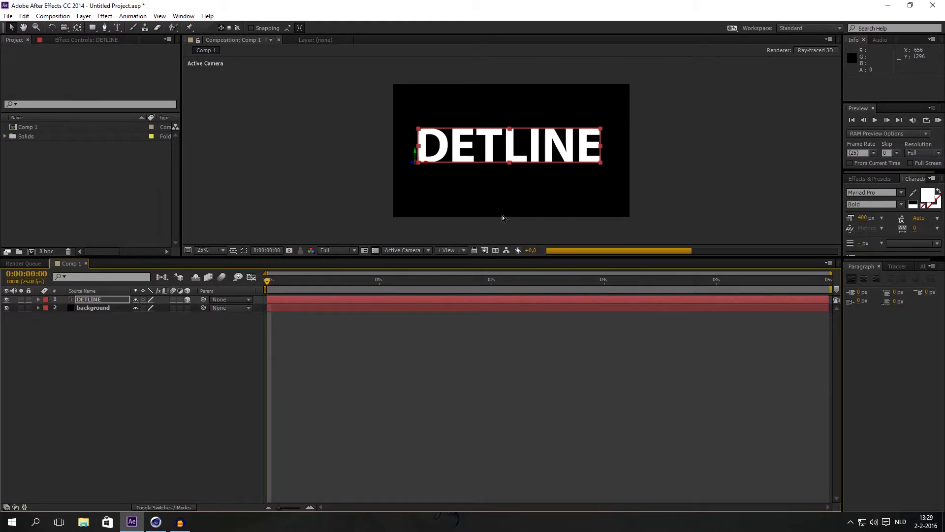
left_click(113, 334)
Step: Add a 50mm camera layer, Camera 1, to the composition
right_click(113, 333)
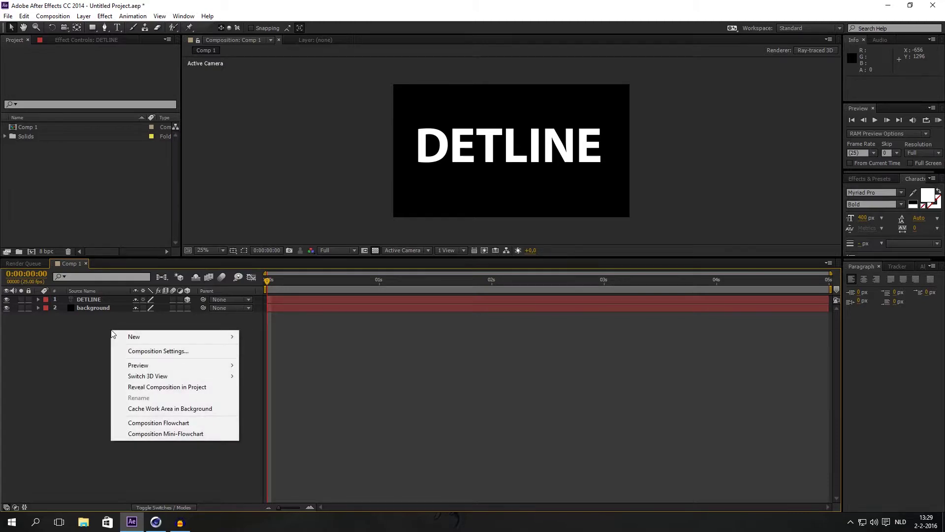
mouse_move(134, 336)
left_click(297, 382)
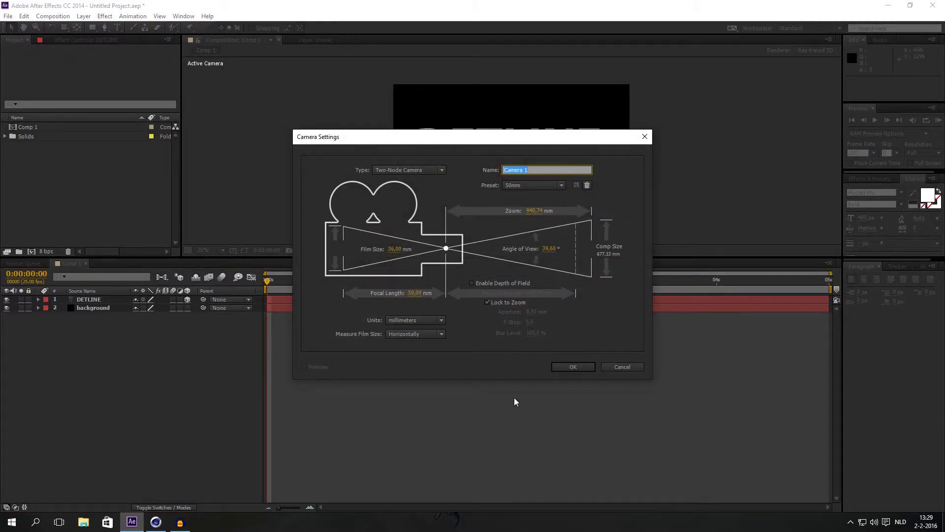
left_click(576, 366)
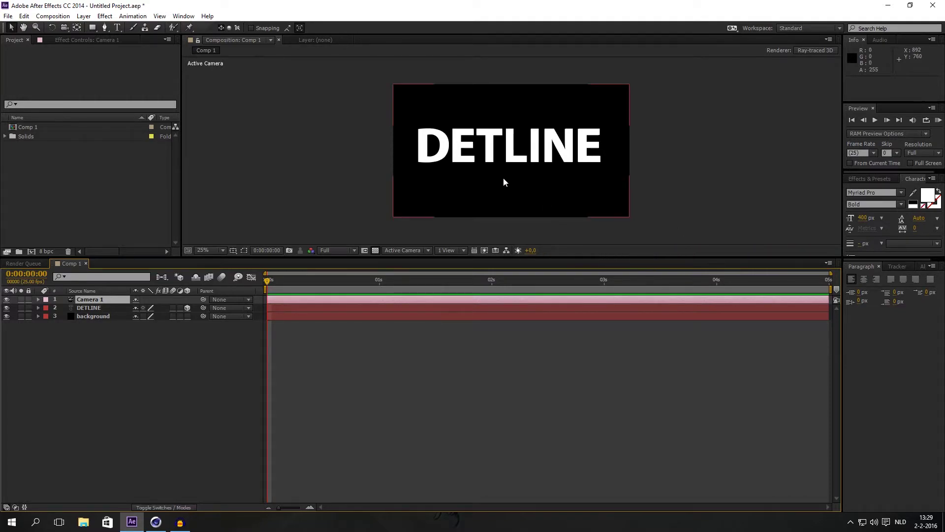
Step: Orbit Camera 1 with the C tool until DETLINE is seen nearly edge-on
key("c")
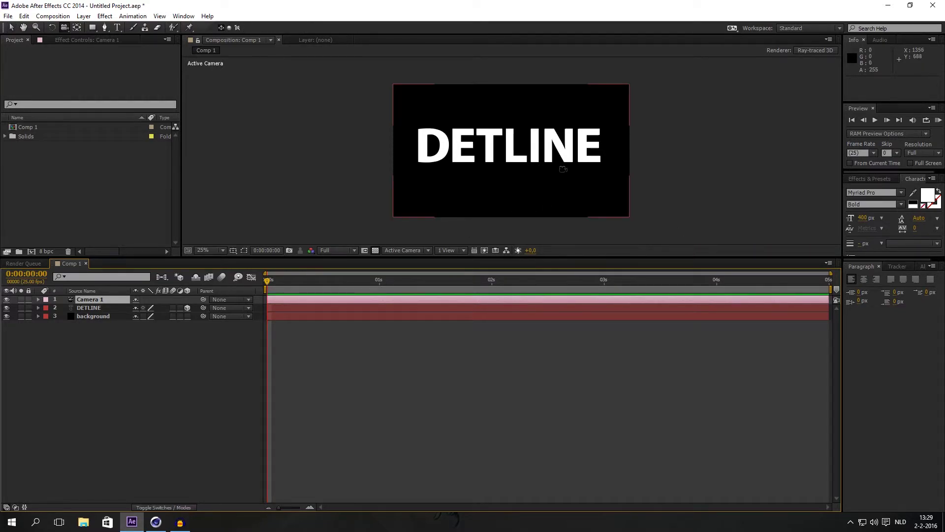
left_click_drag(563, 169, 521, 175)
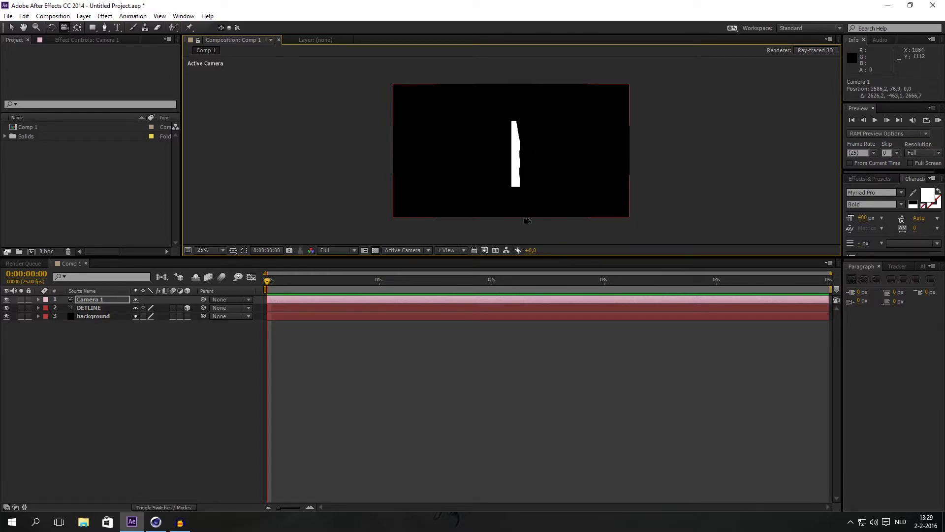
left_click_drag(528, 177, 545, 176)
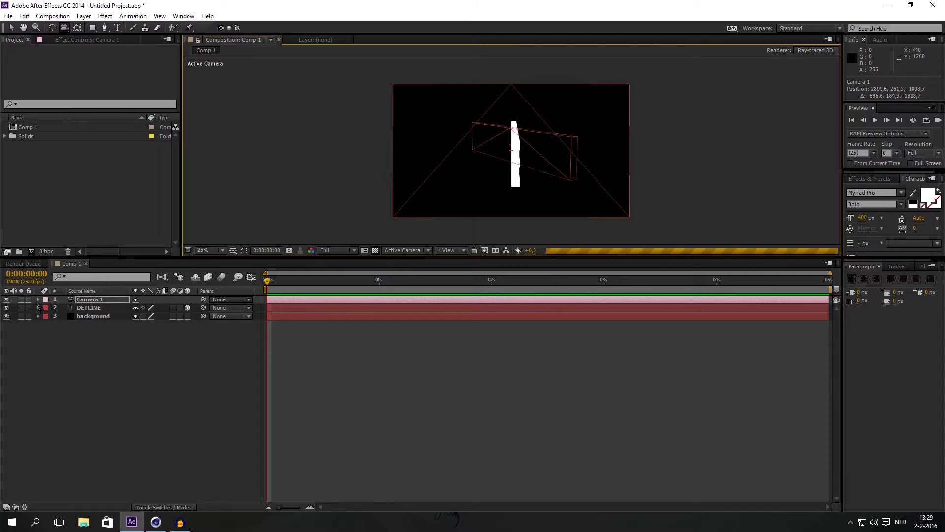
Step: Increase DETLINE's Extrusion Depth to 100
left_click(39, 308)
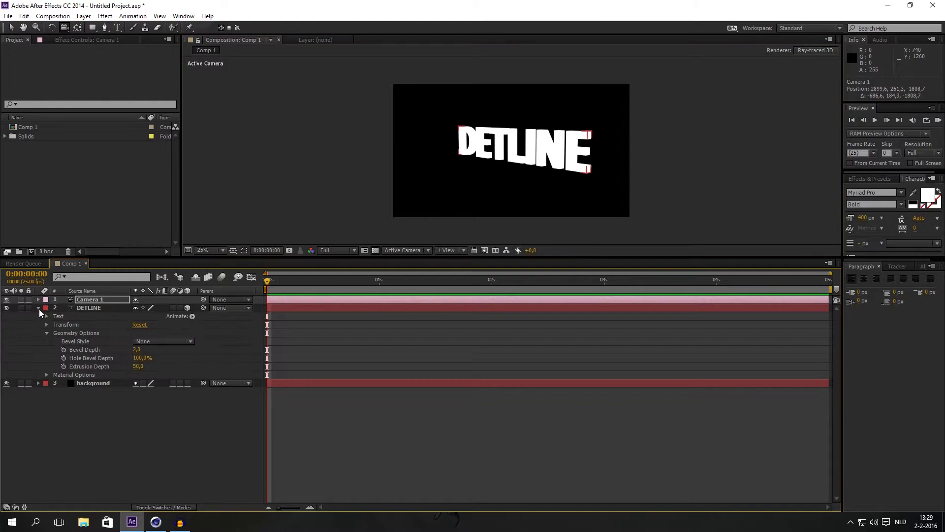
left_click(138, 366)
type("100")
key("Return")
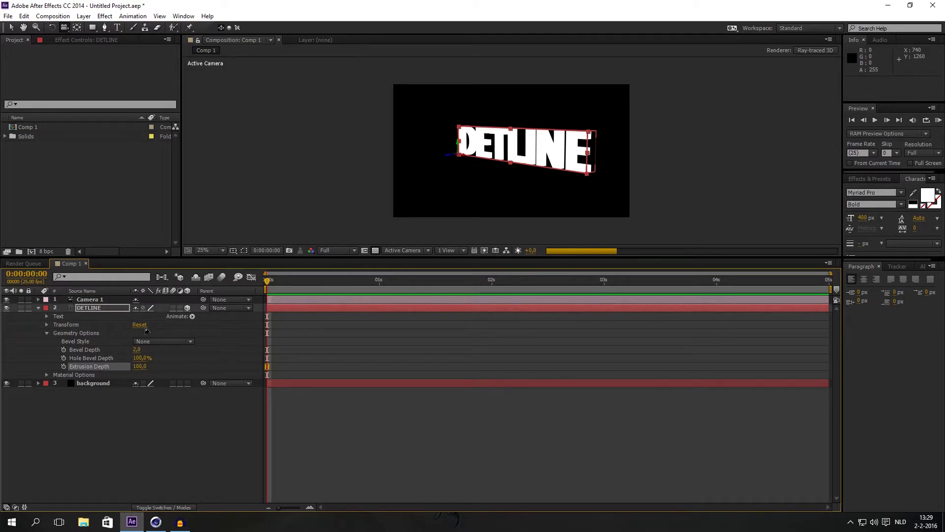
Step: Orbit Camera 1 to a new angle on the deeper text
left_click(98, 299)
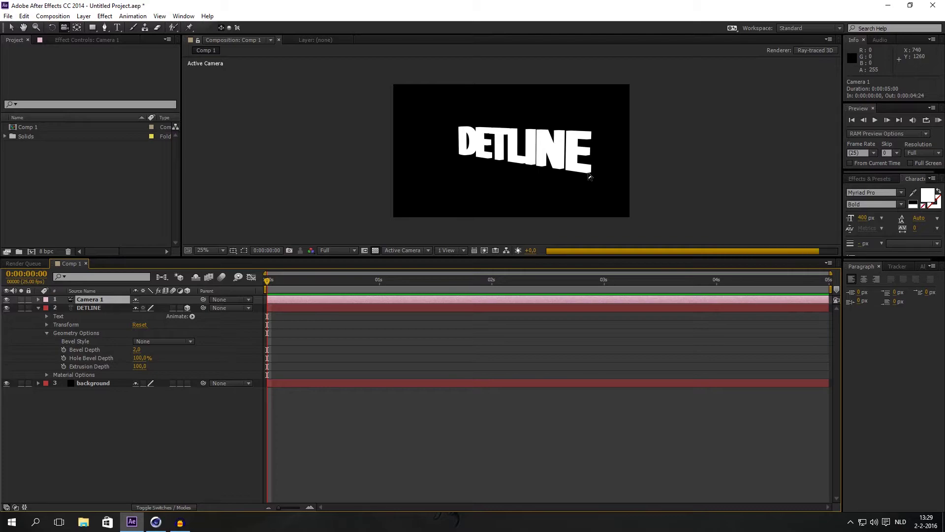
key("c")
left_click_drag(590, 176, 588, 172)
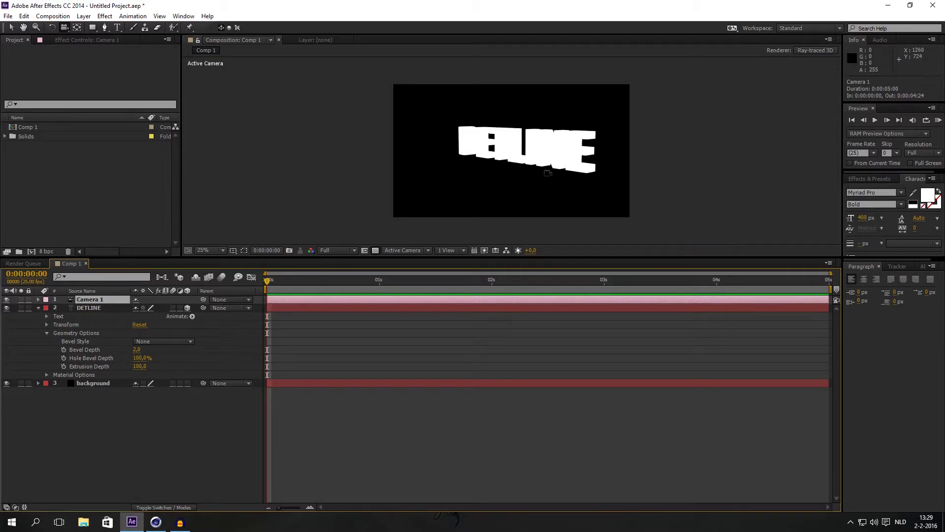
left_click_drag(534, 162, 554, 163)
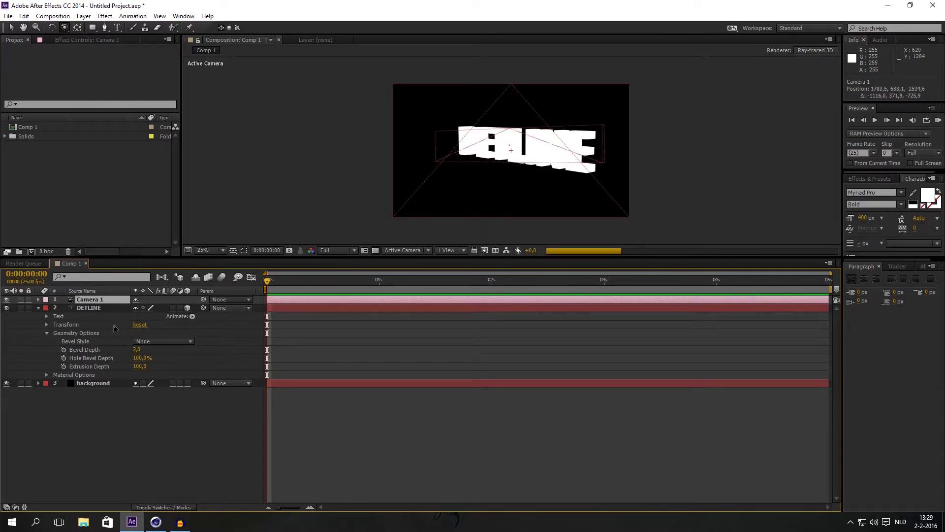
Step: Check DETLINE's Material Options and keep the Bevel Style at None
left_click(47, 333)
left_click(148, 366)
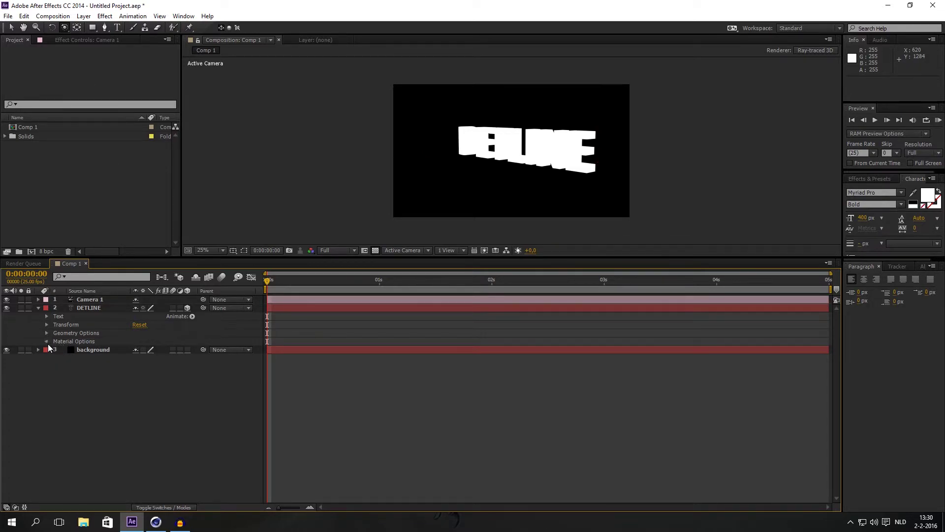
left_click(47, 341)
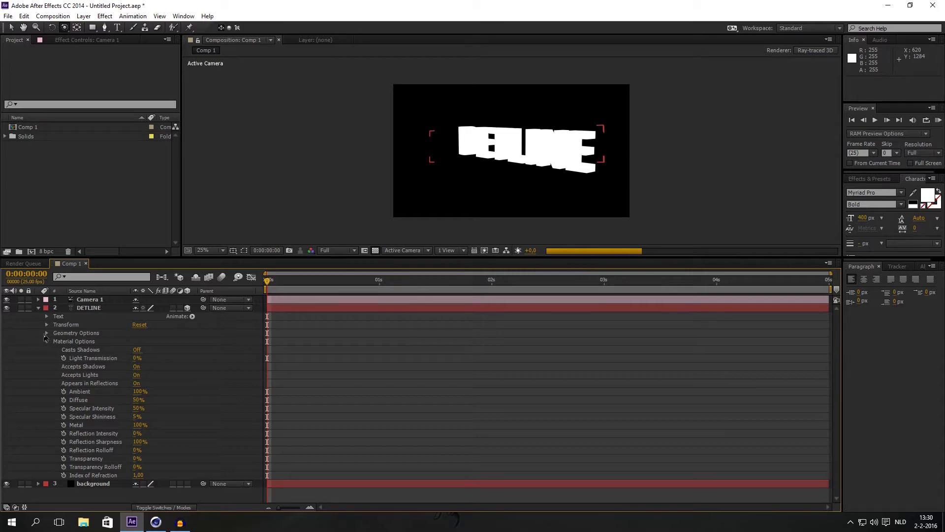
left_click(46, 333)
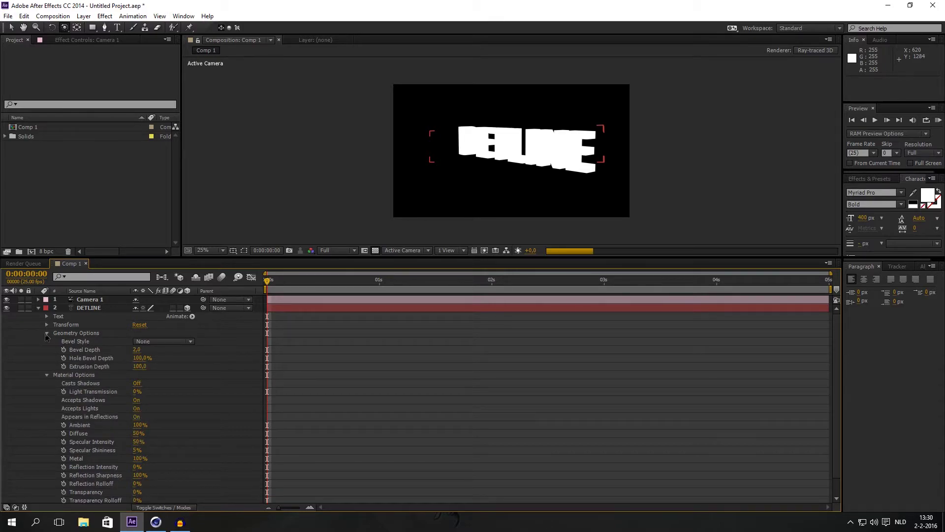
left_click(170, 342)
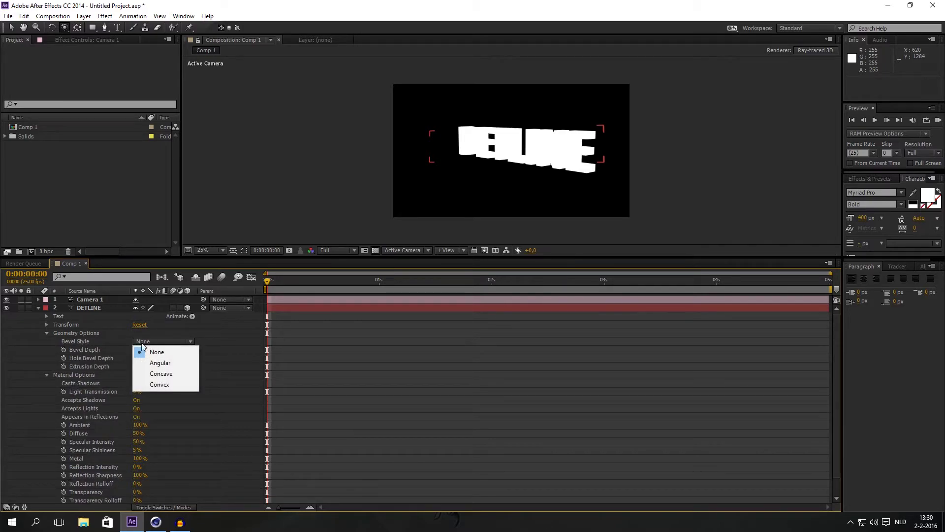
left_click(47, 335)
left_click(46, 334)
left_click(46, 341)
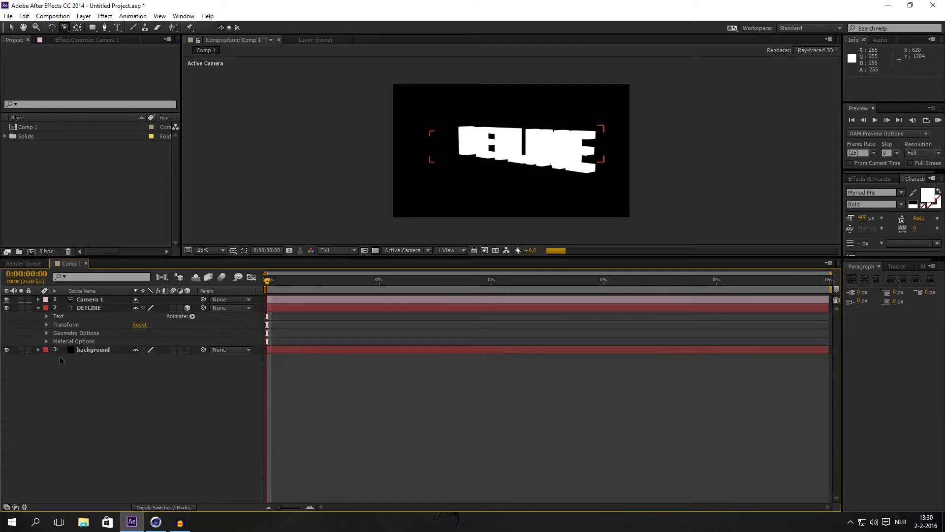
Step: Add a Spot-type Light 1 layer to Comp 1 to shade the DETLINE text
right_click(73, 377)
mouse_move(91, 376)
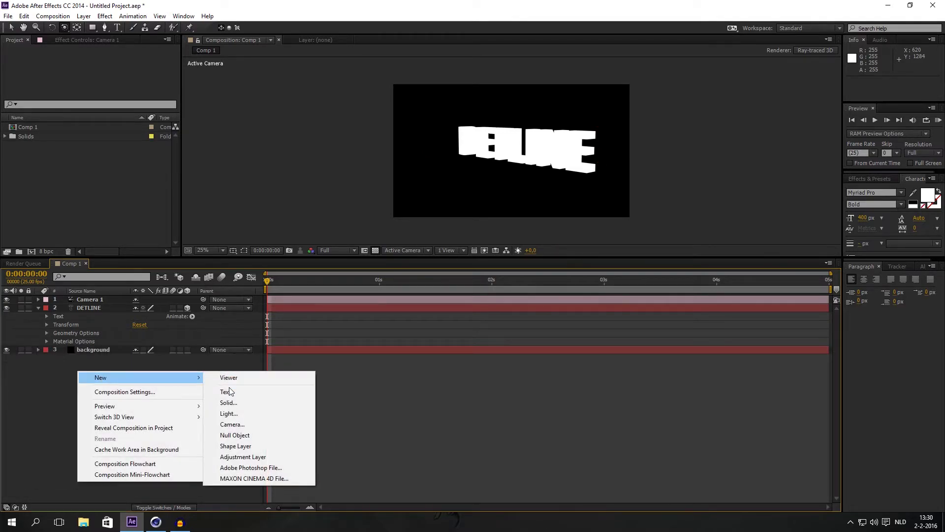
left_click(243, 414)
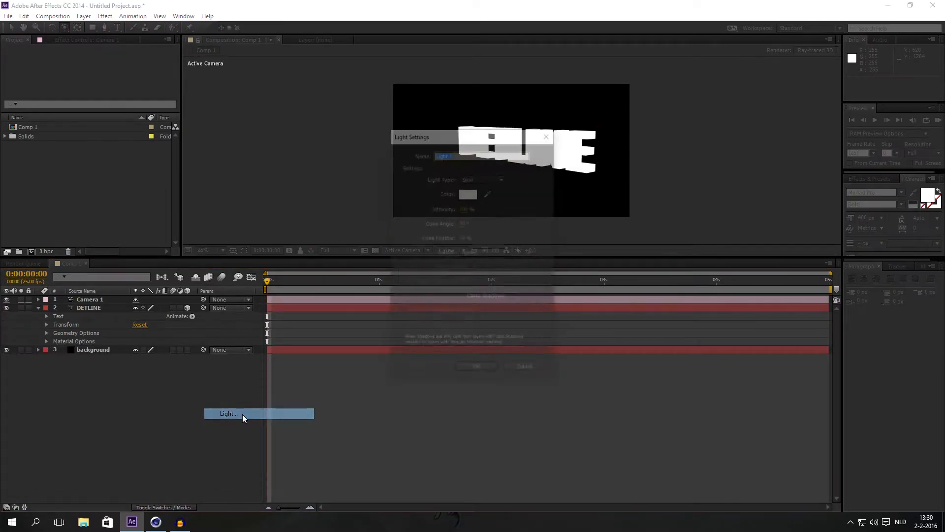
left_click(492, 179)
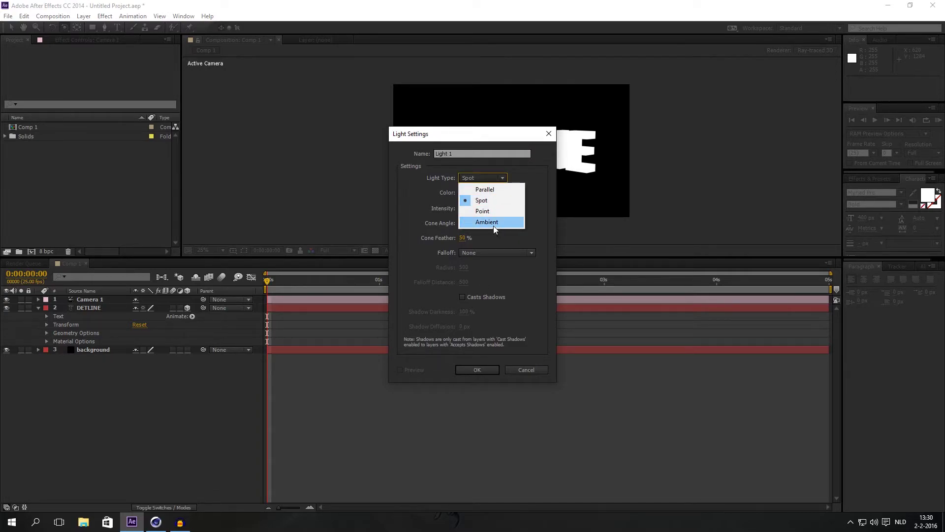
left_click(487, 203)
left_click(481, 371)
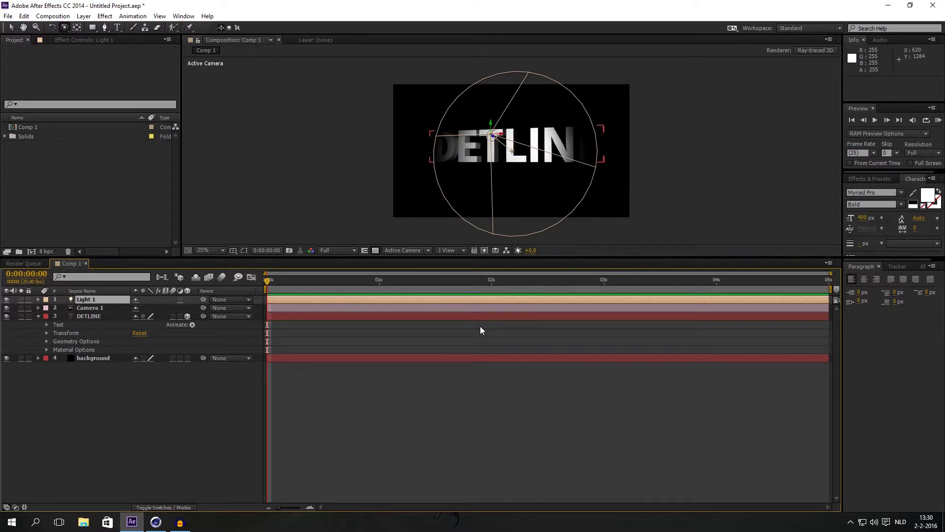
Step: Orbit Camera 1 to a closer three-quarter view of DETLINE and twirl open Light 1's properties
left_click(95, 308)
left_click_drag(564, 195, 553, 195)
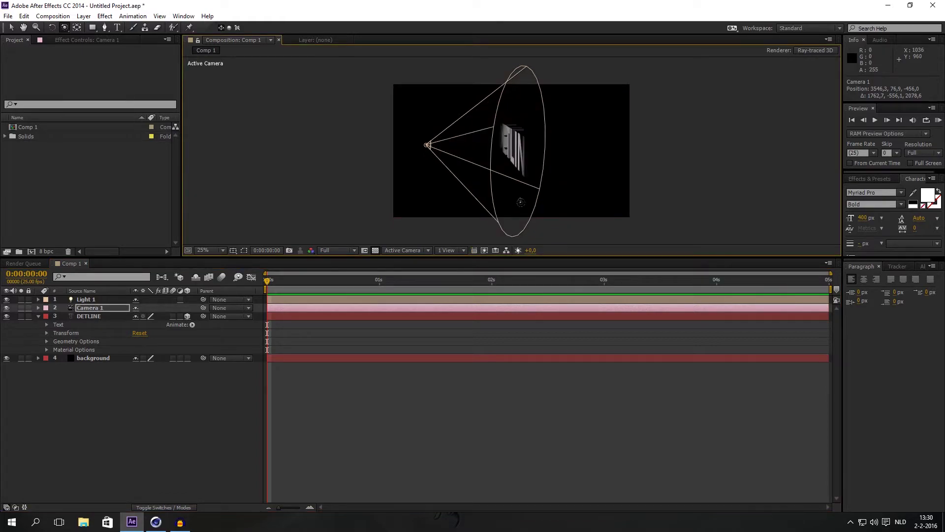
left_click(89, 299)
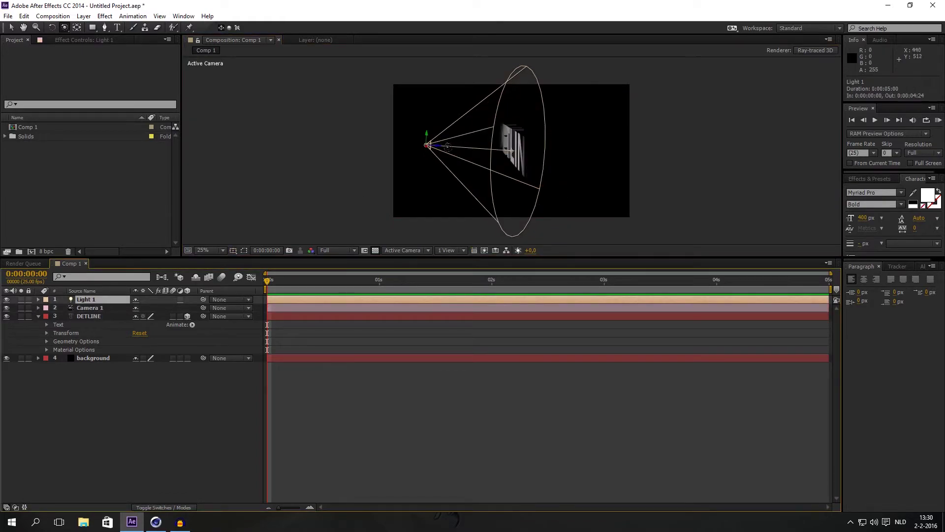
left_click_drag(458, 147, 470, 154)
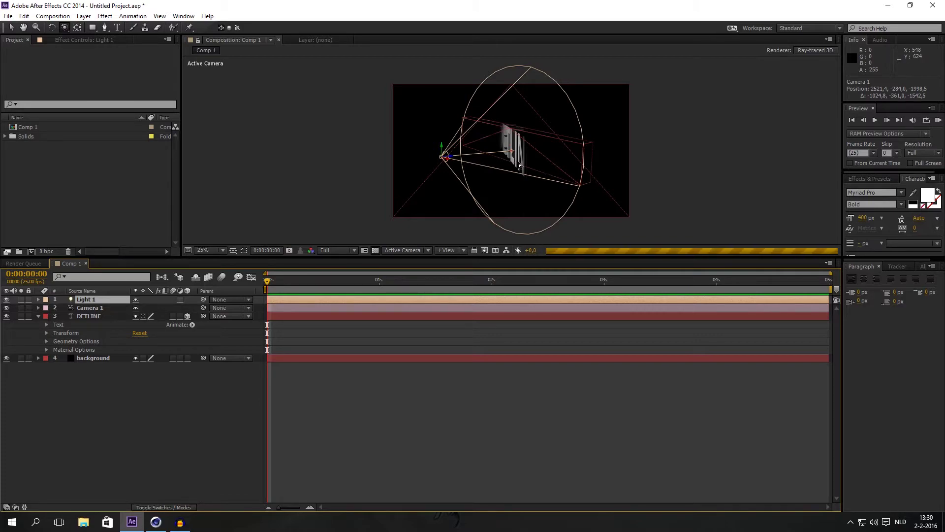
mouse_move(518, 167)
left_mouse_down()
mouse_move(526, 155)
mouse_move(518, 157)
left_mouse_up()
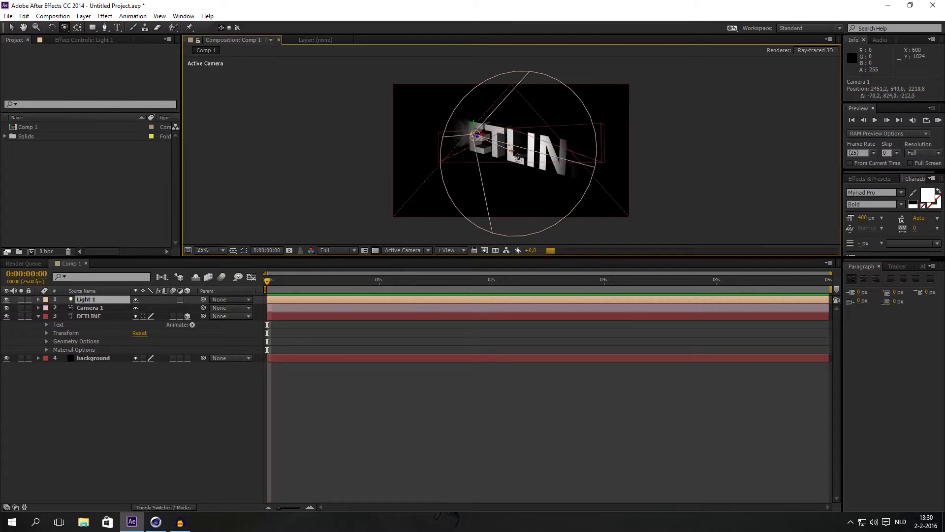
left_click(98, 299)
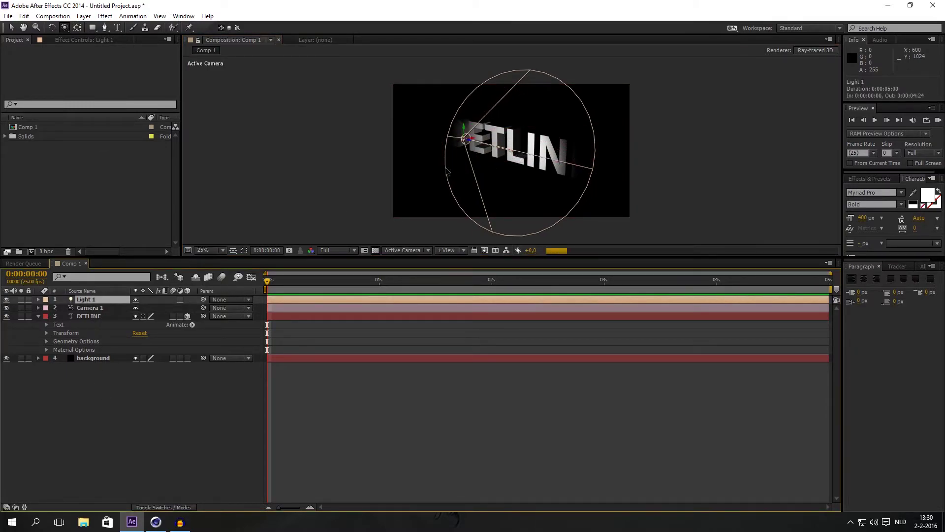
left_click(38, 300)
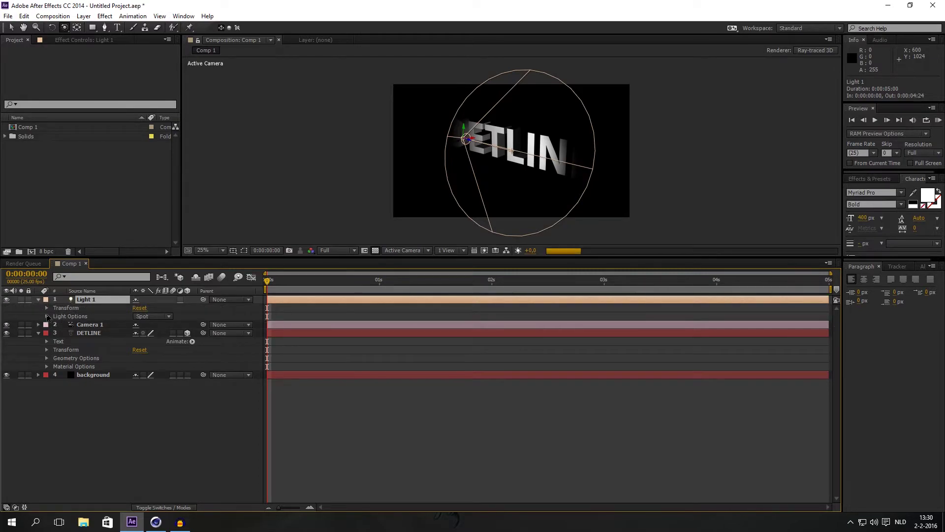
Step: Adjust Light 1's Y Rotation, set Position 1040, 520, -1279.7 and Point of Interest 1021, 606, 0
left_click(47, 308)
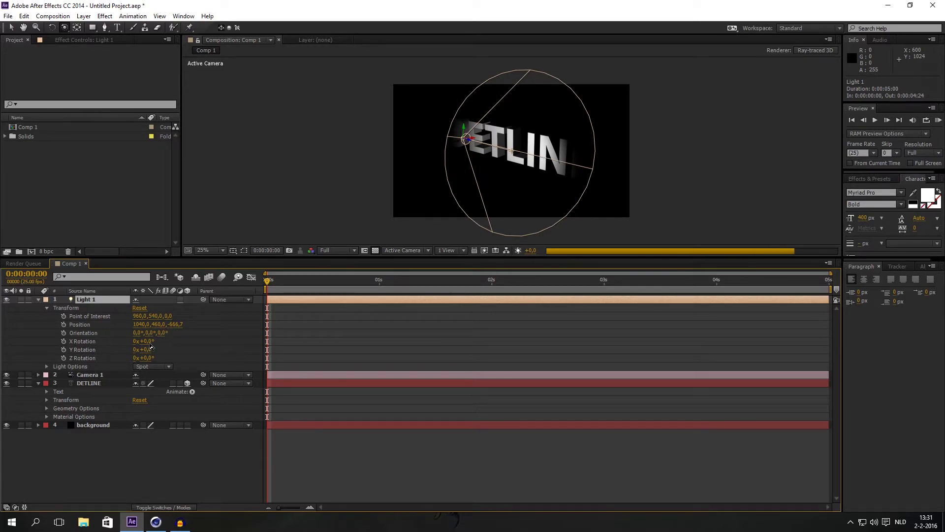
mouse_move(145, 345)
left_mouse_down()
mouse_move(156, 344)
mouse_move(136, 350)
left_mouse_up()
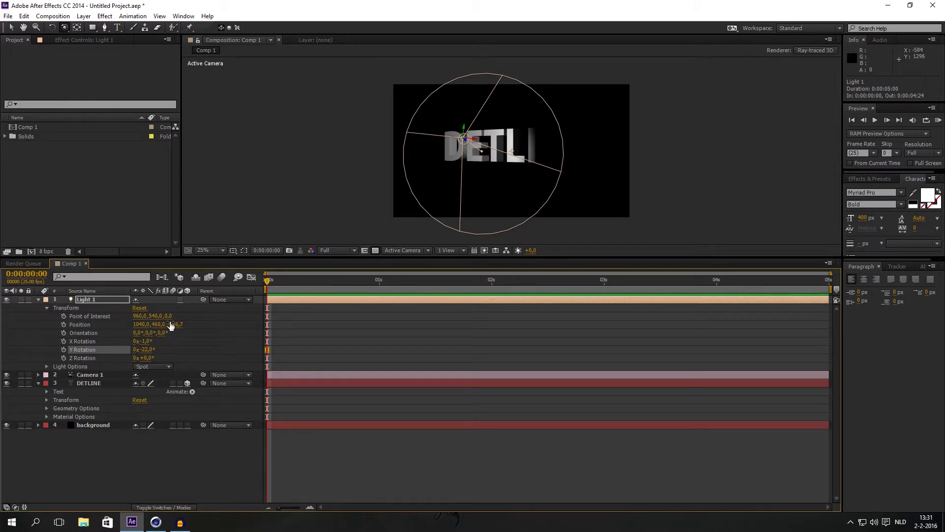
left_click_drag(155, 316, 2, 331)
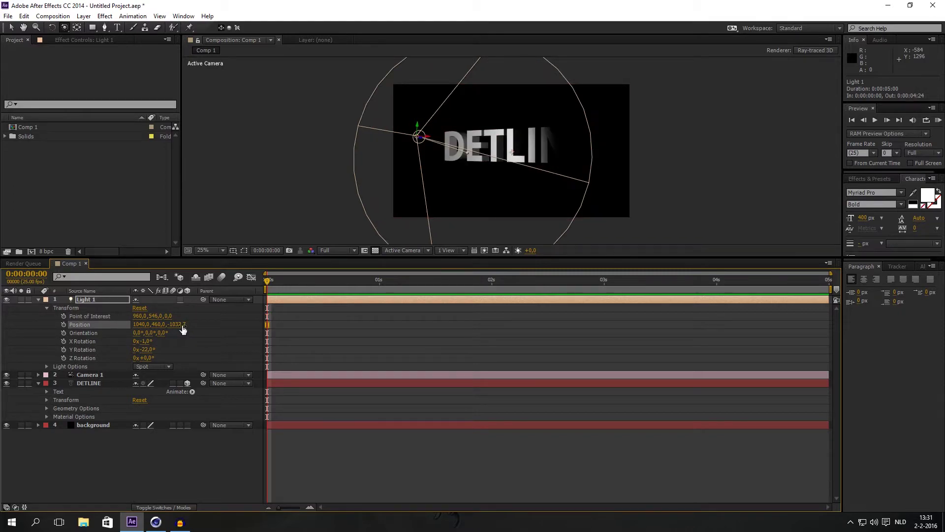
left_click_drag(175, 324, 140, 324)
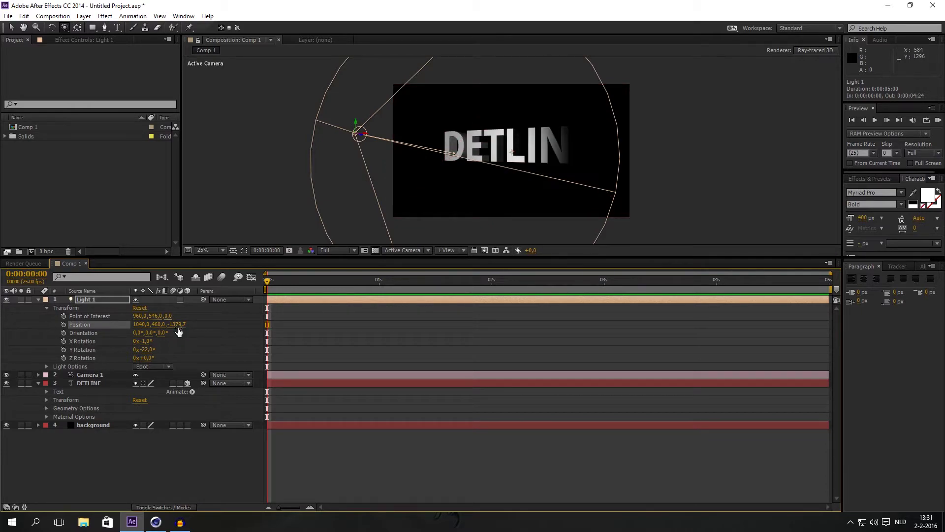
left_click_drag(159, 330, 185, 313)
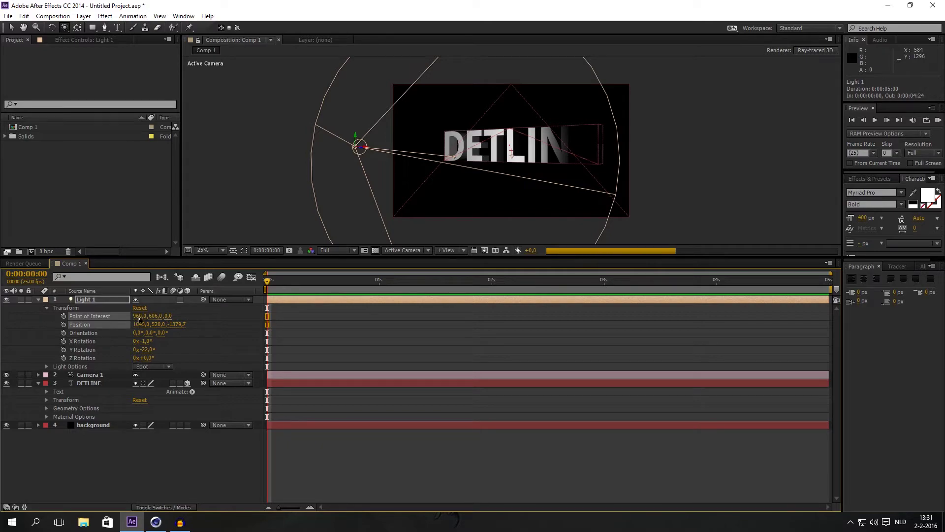
left_click_drag(136, 317, 213, 347)
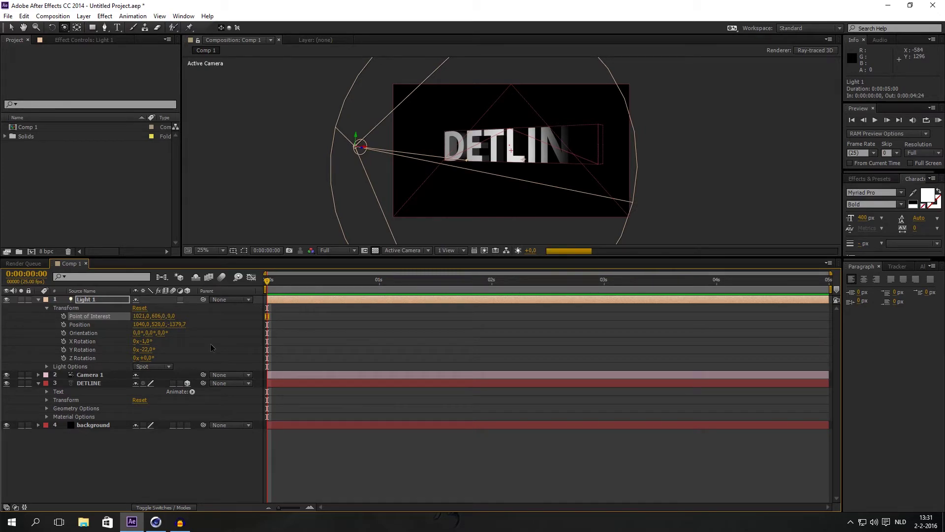
Step: Change the DETLINE text fill colour to light pinkish red F68686
left_click(38, 299)
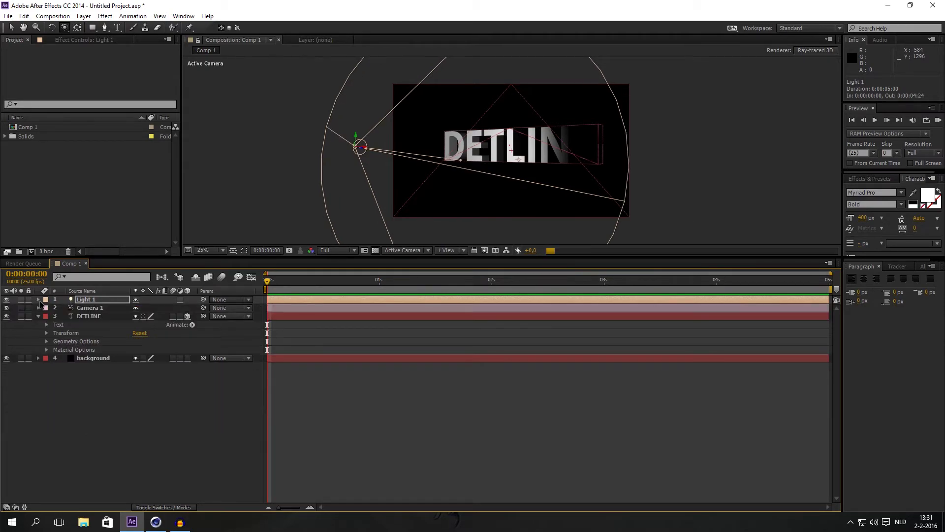
left_click(89, 318)
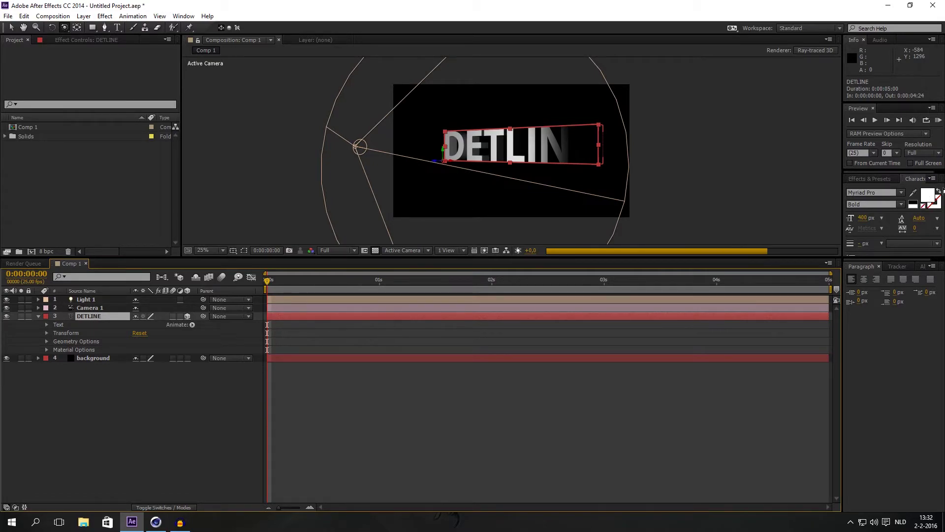
left_click(932, 196)
left_click(932, 197)
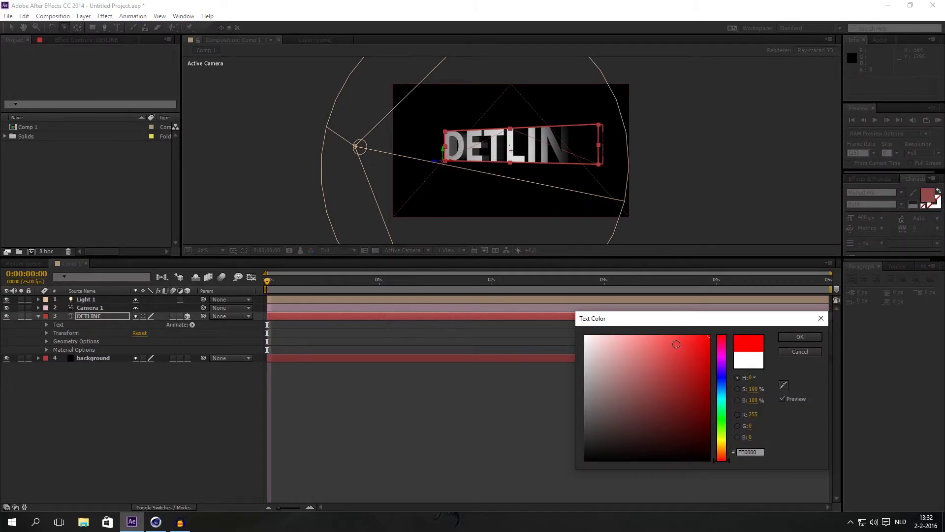
left_click_drag(677, 344, 659, 323)
left_click_drag(672, 375, 667, 378)
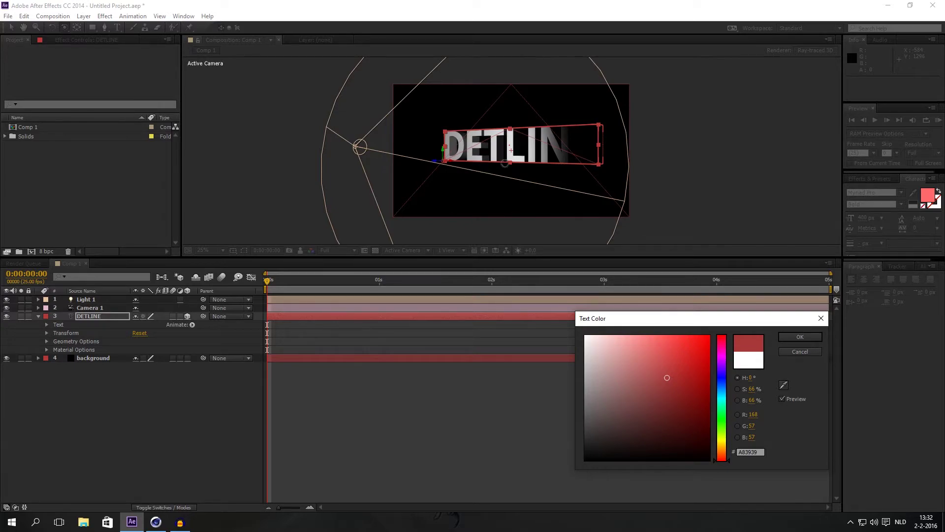
left_click(672, 376)
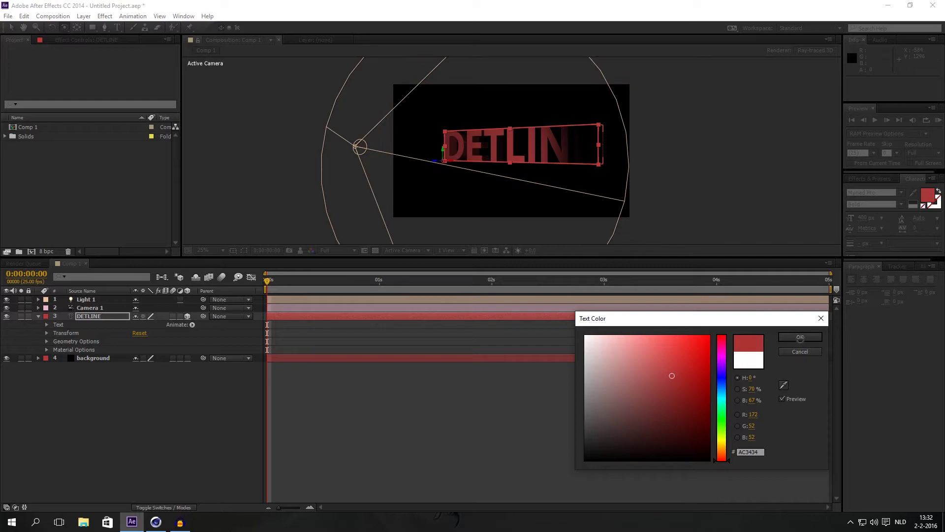
left_click_drag(650, 378, 643, 340)
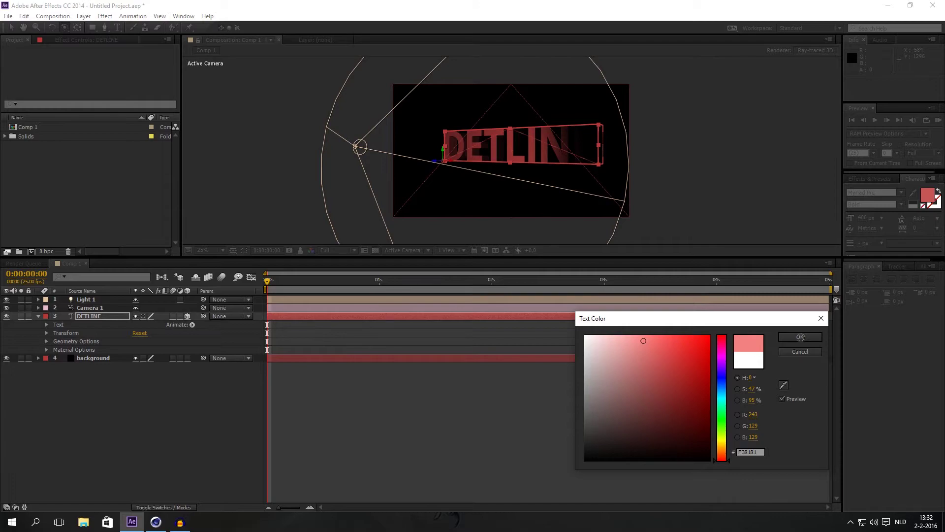
left_click_drag(643, 340, 641, 339)
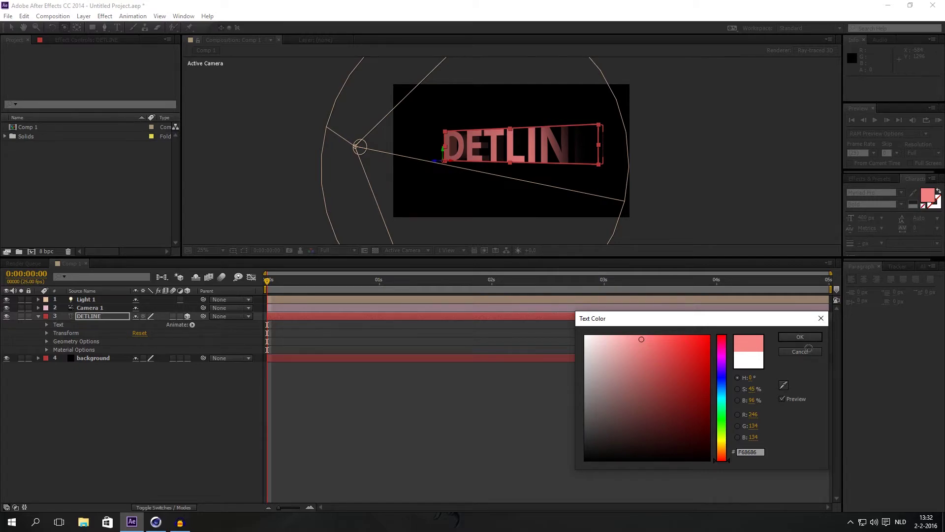
left_click(822, 318)
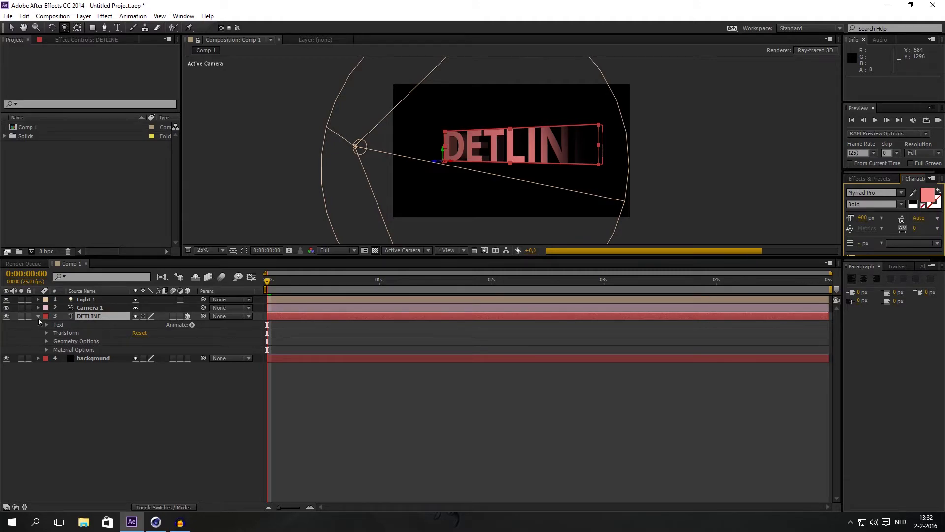
Step: Choose Classic 3D as Comp 1's renderer in Composition Settings
left_click(39, 318)
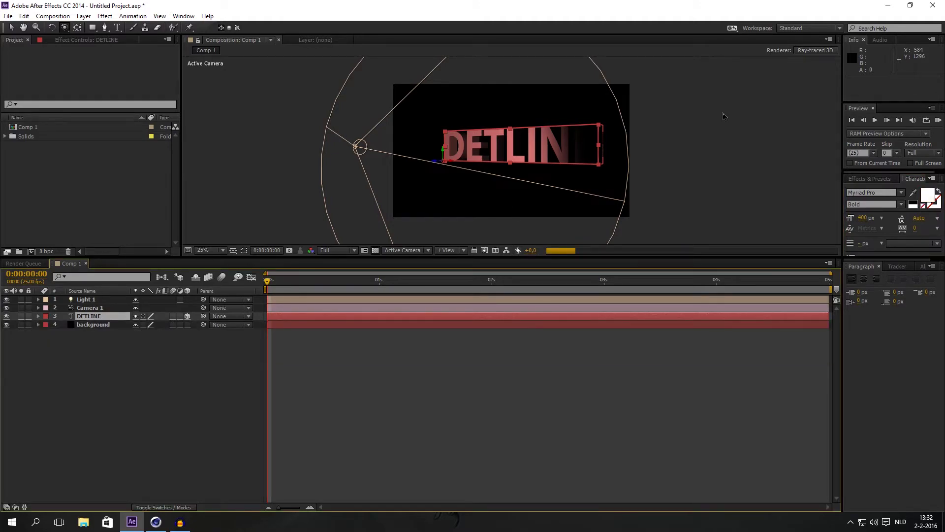
left_click(815, 51)
left_click(689, 283)
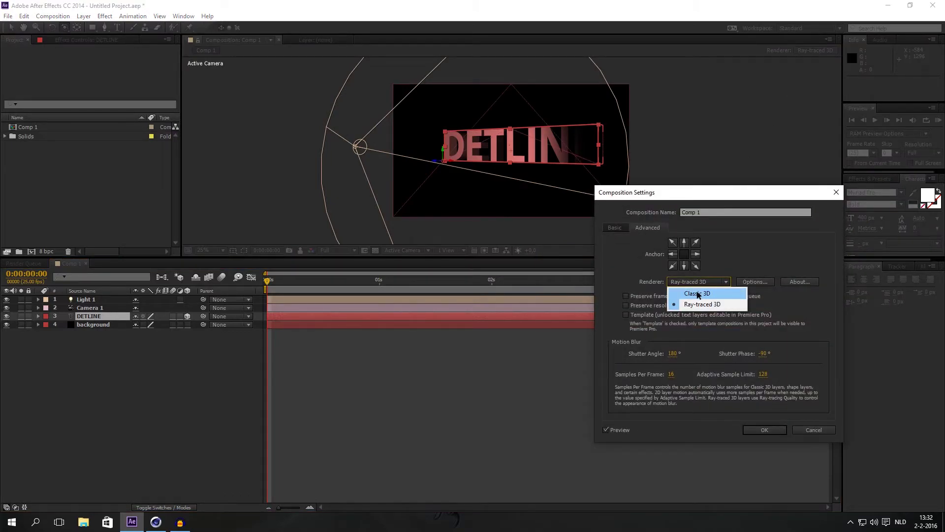
left_click(699, 294)
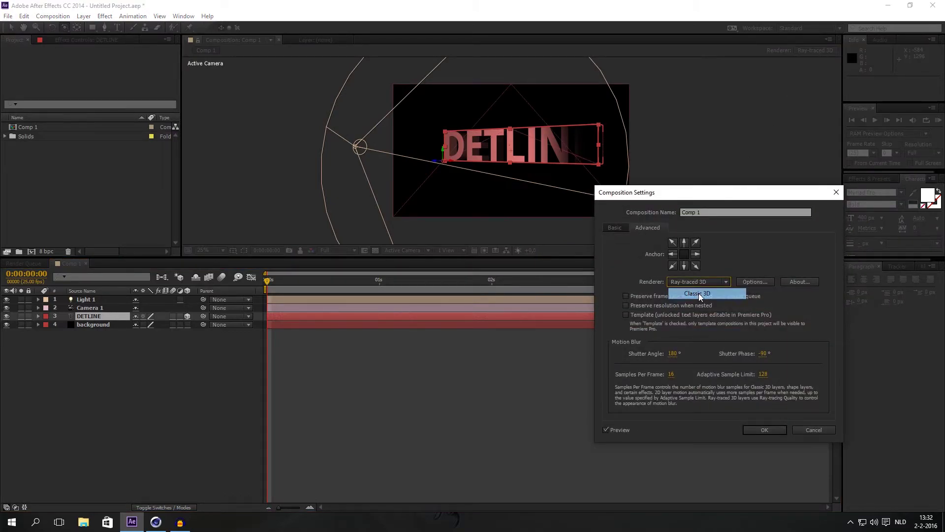
Step: Apply Classic 3D, delete the Light 1, Camera 1 and DETLINE layers, and switch to Cinema 4D
left_click(755, 428)
left_click(90, 300)
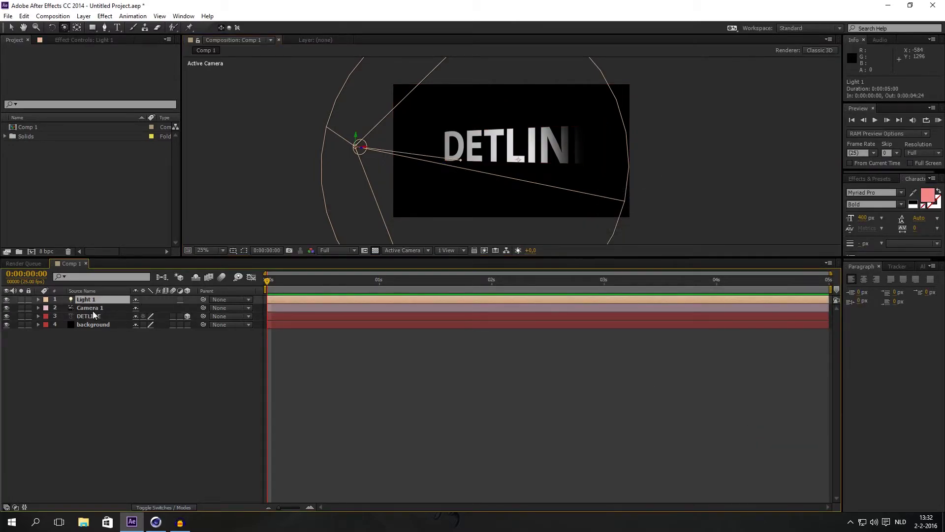
key("Delete")
left_click(92, 301)
key("Delete")
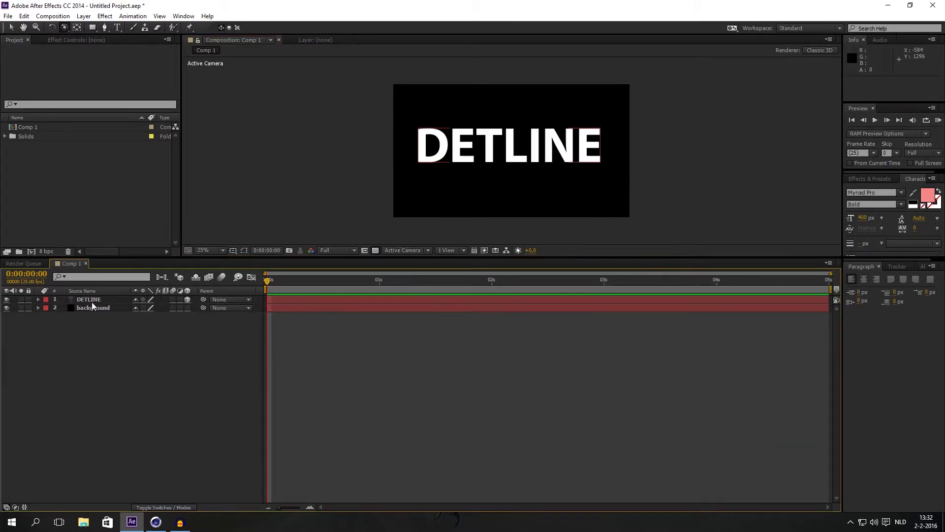
left_click(91, 302)
key("Delete")
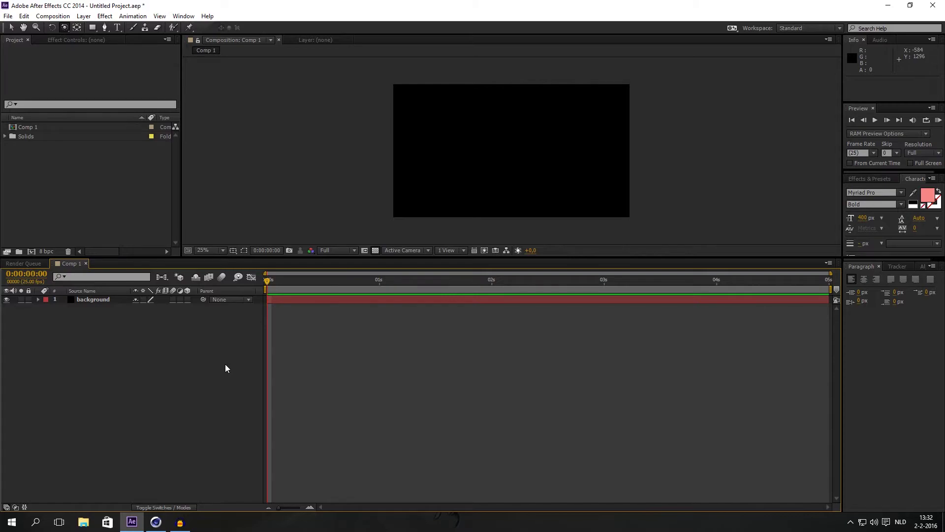
left_click(156, 522)
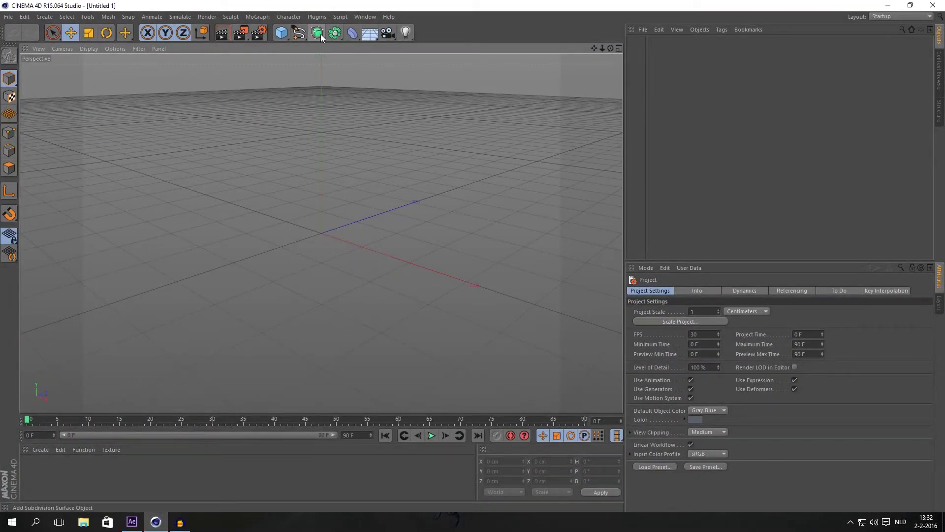
Step: Add a Text spline object reading 'Hello' and turn the view to face it
left_click(297, 36)
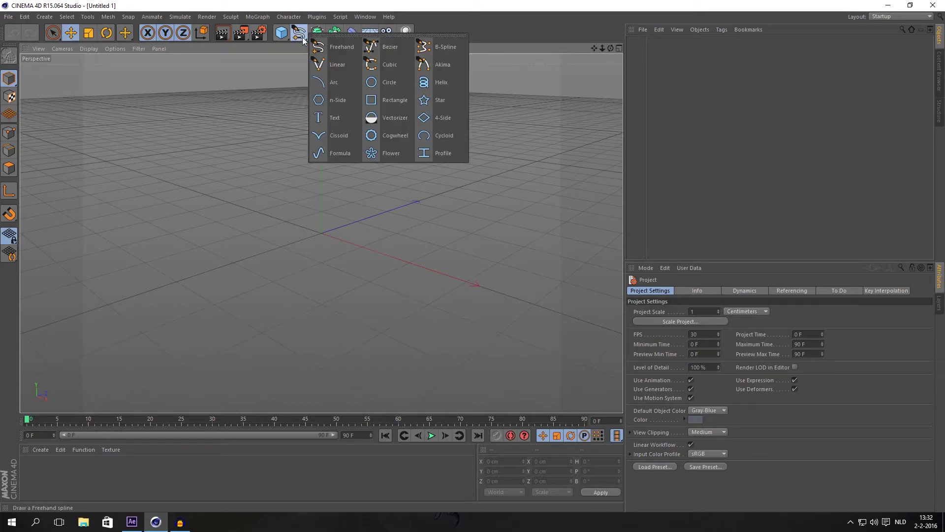
left_click(332, 116)
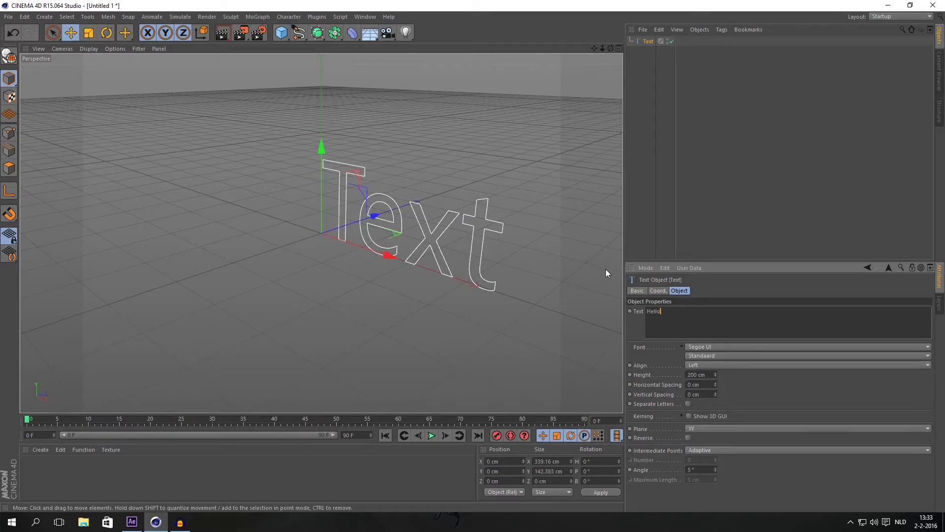
type("Hello")
key("Return")
left_click(704, 294)
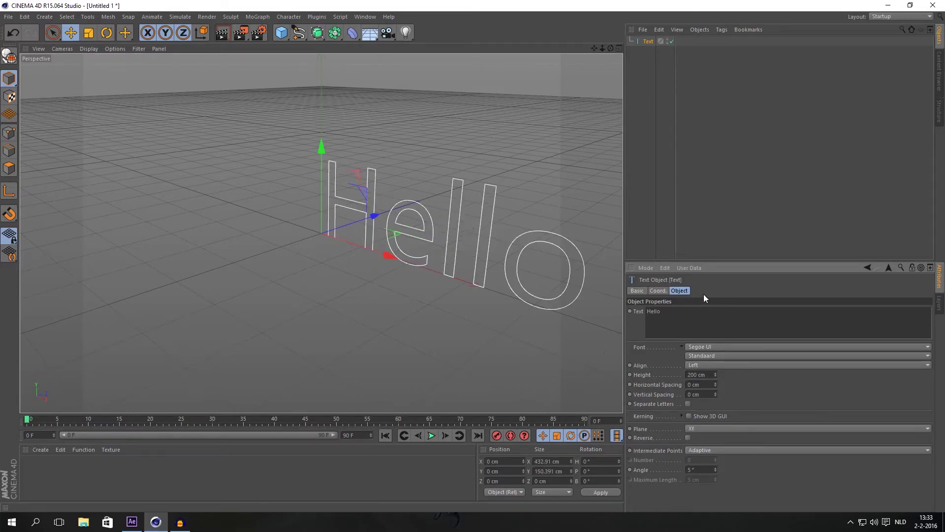
left_click_drag(443, 272, 404, 172)
Step: Place the Hello text inside an Extrude generator and set Movement Z to 61 cm
left_click_drag(329, 37, 433, 46)
left_click_drag(657, 58, 652, 45)
left_click(653, 44)
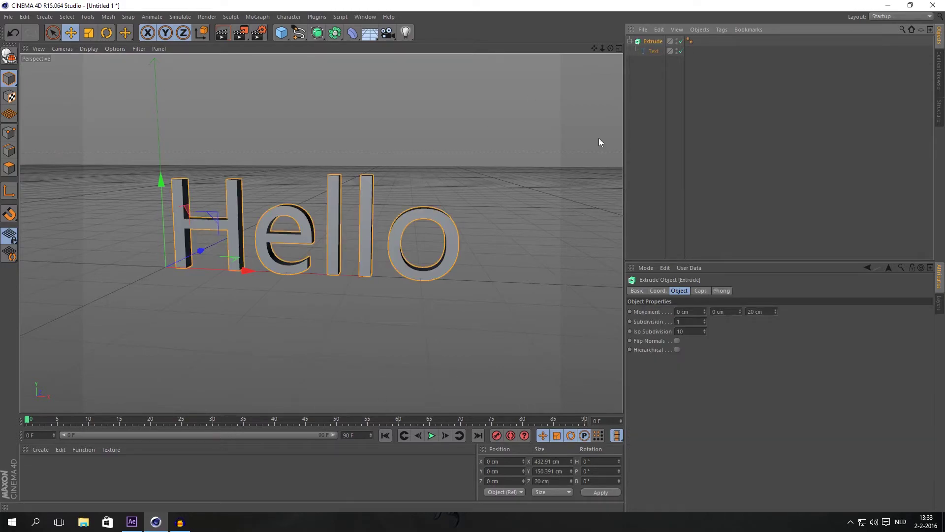
left_click_drag(776, 311, 778, 313)
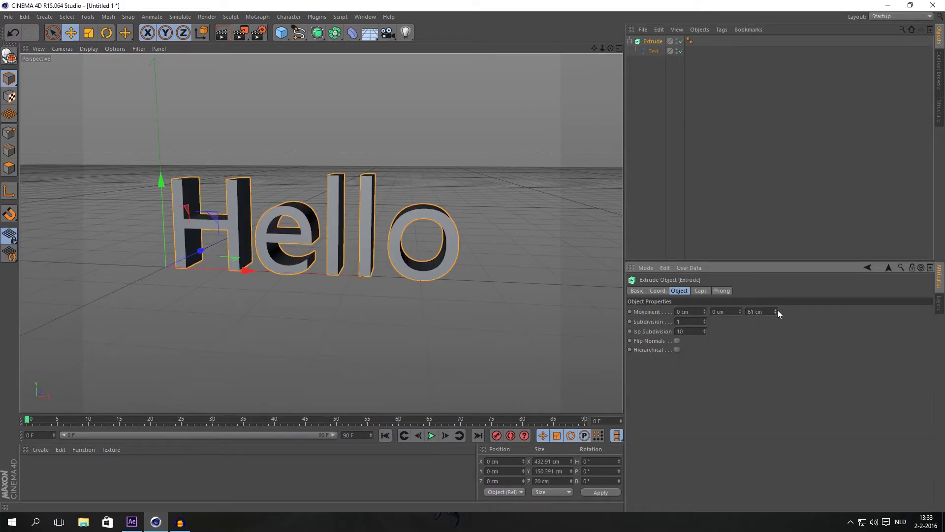
Step: Create material Mat coloured red (R 241, G 53, B 53) with 37% reflection
left_click(40, 450)
left_click(75, 379)
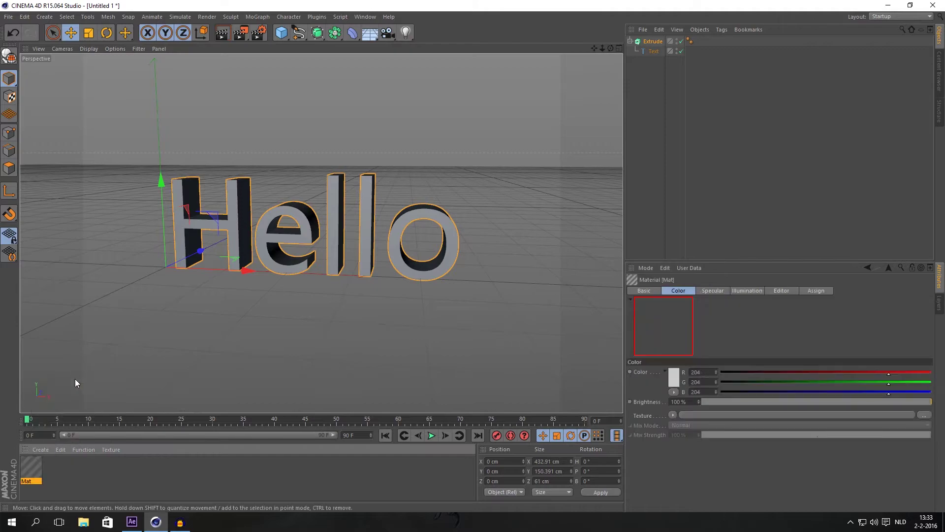
double_click(40, 462)
left_click(266, 122)
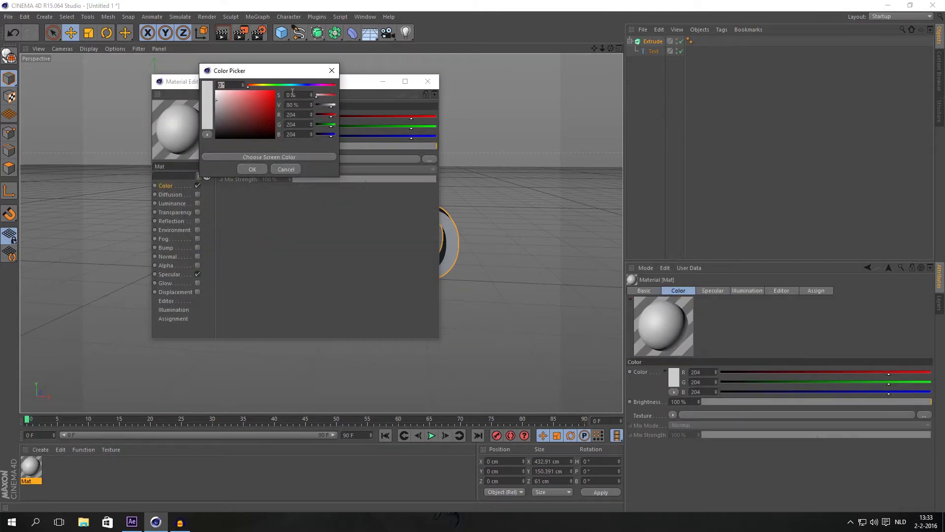
left_click_drag(246, 112, 266, 87)
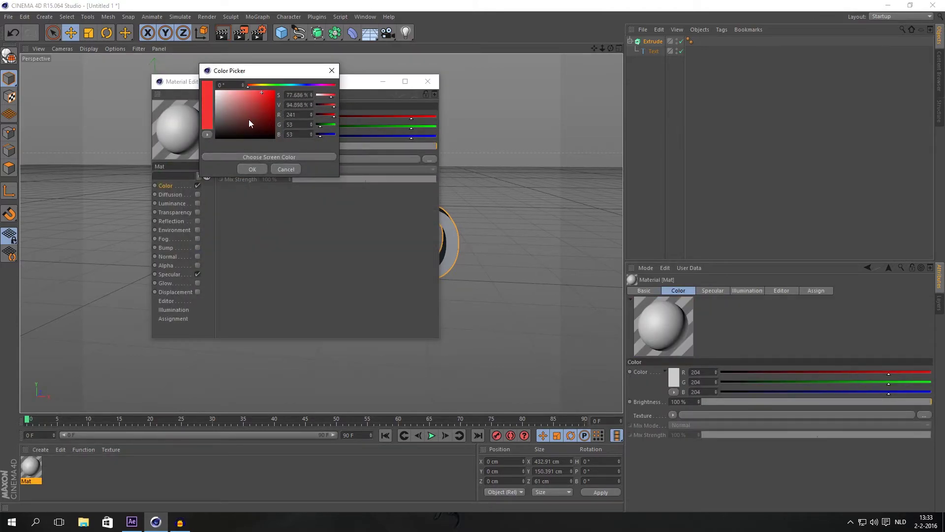
key("Return")
left_click(198, 221)
left_click_drag(296, 146, 346, 145)
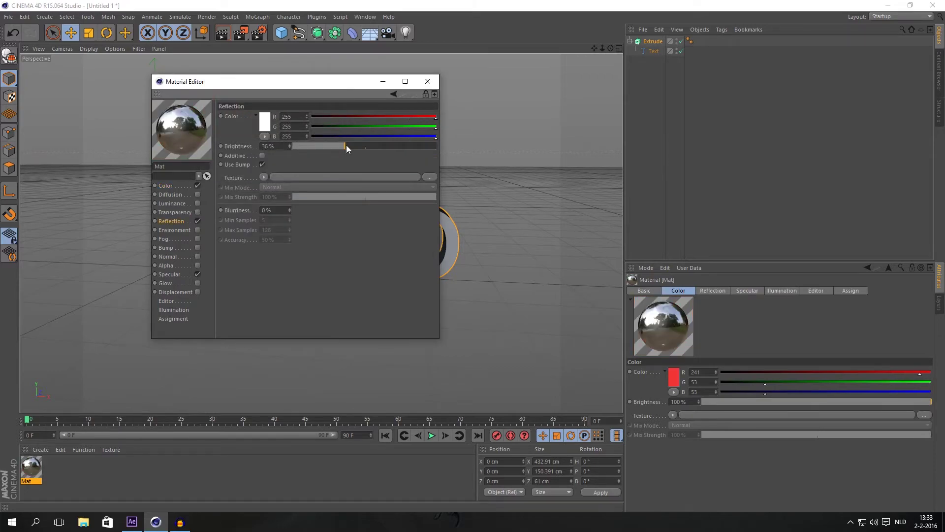
left_click(428, 81)
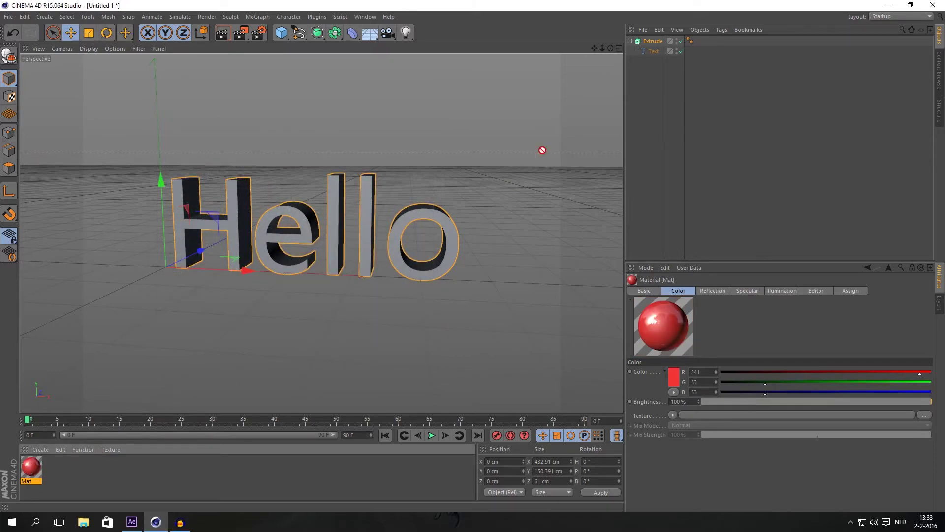
Step: Apply Mat to the Extrude object and reframe the view of the red Hello letters
left_click_drag(542, 150, 649, 43)
left_click_drag(321, 223, 442, 178)
left_click_drag(424, 113, 435, 129)
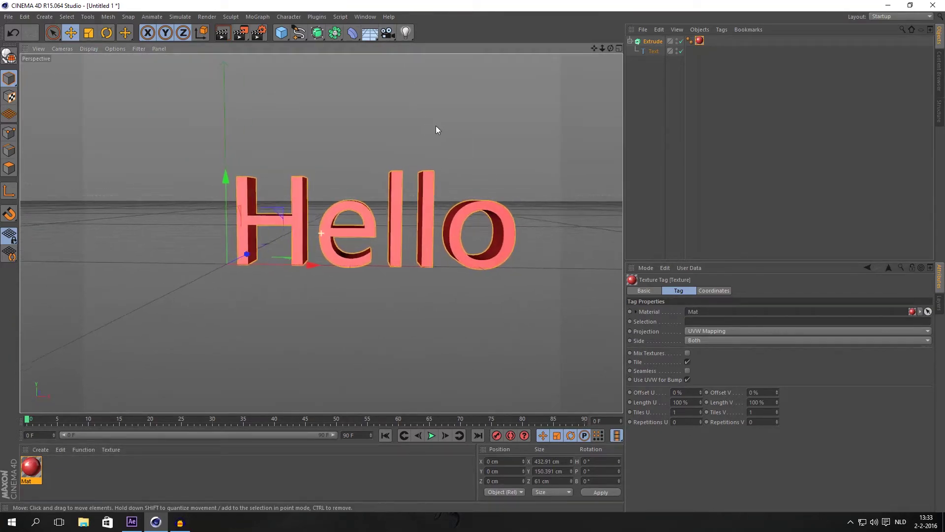
Step: Add two cameras named Main and far, then select Main
left_click(388, 34)
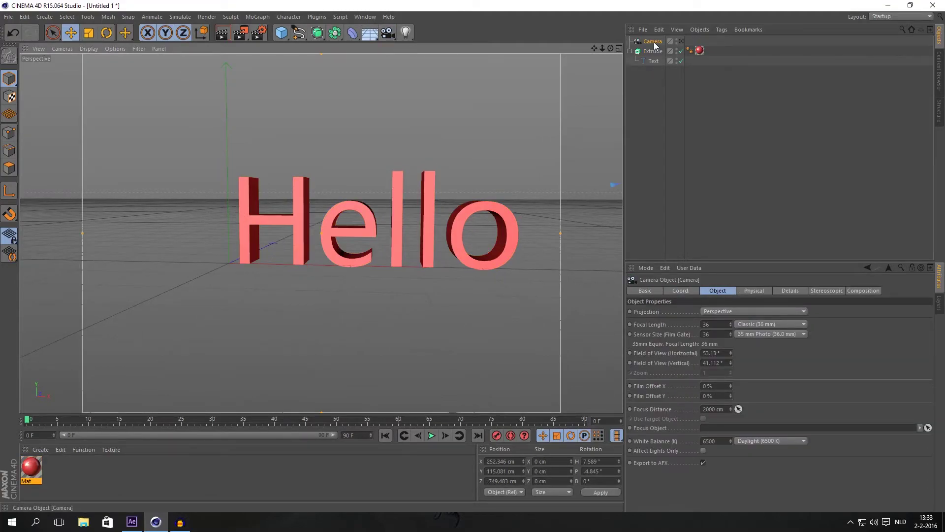
double_click(654, 43)
type("Ma")
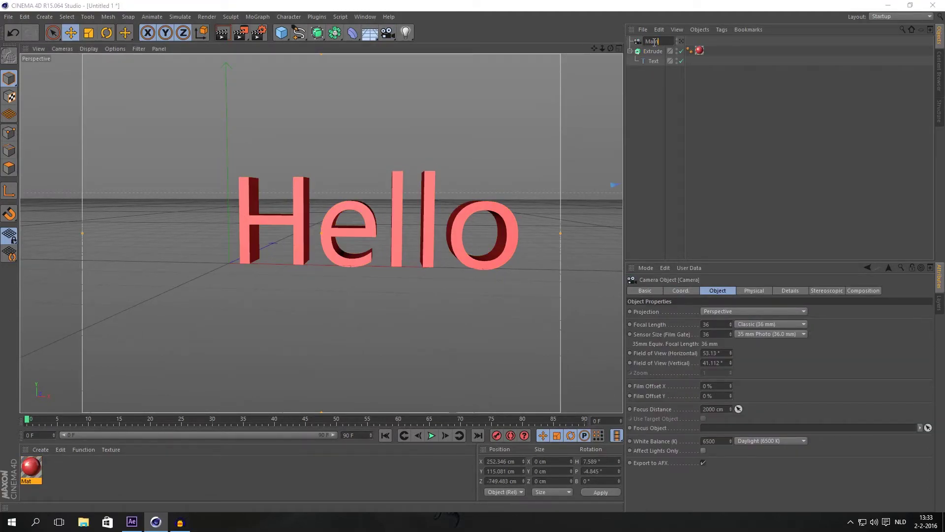
type("in")
key("Return")
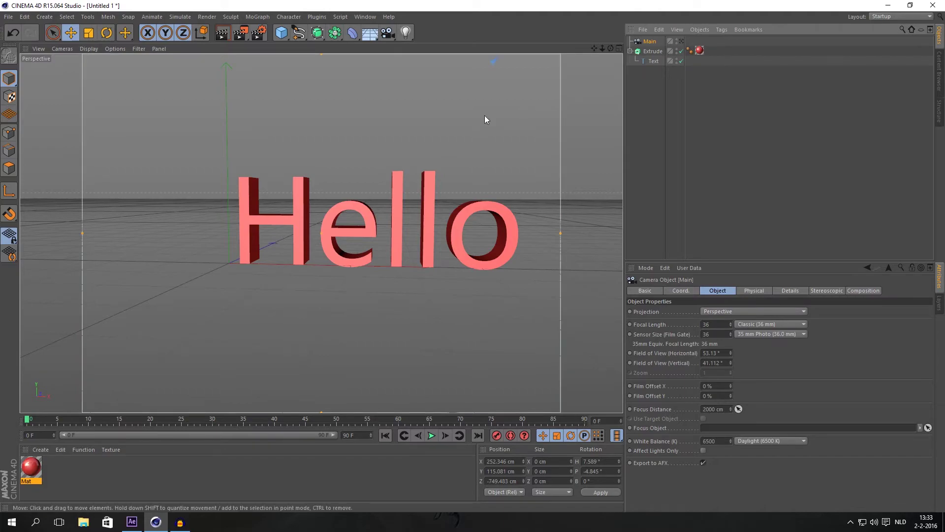
left_click_drag(484, 119, 397, 184, "alt")
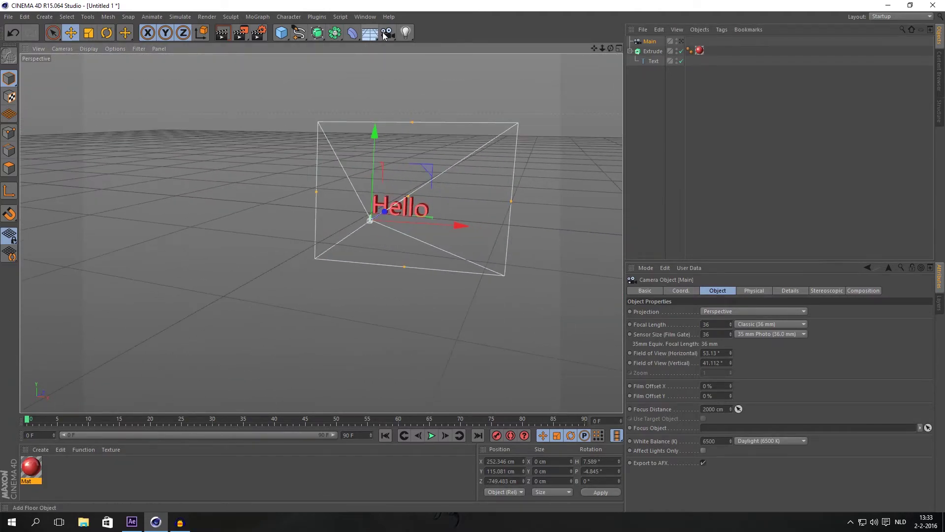
left_click(386, 33)
double_click(659, 41)
type("fa")
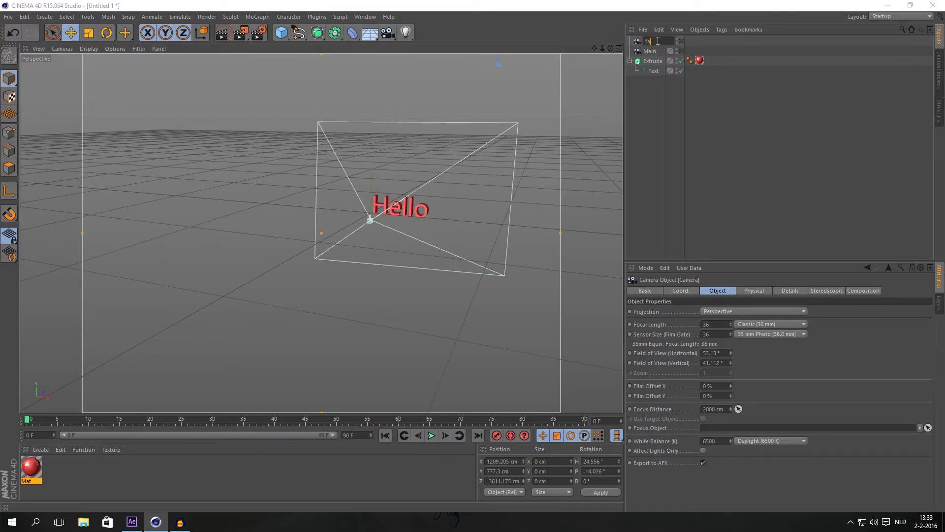
type("r")
key("Return")
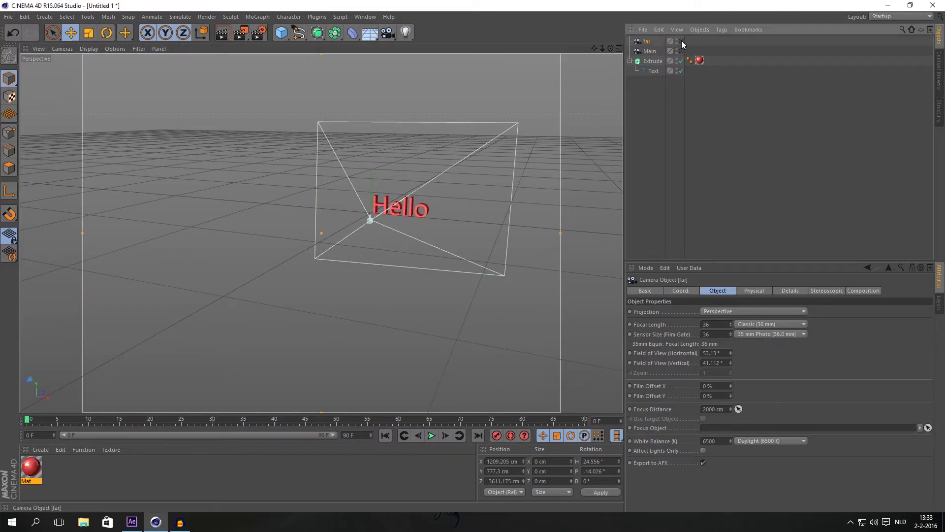
left_click(650, 51)
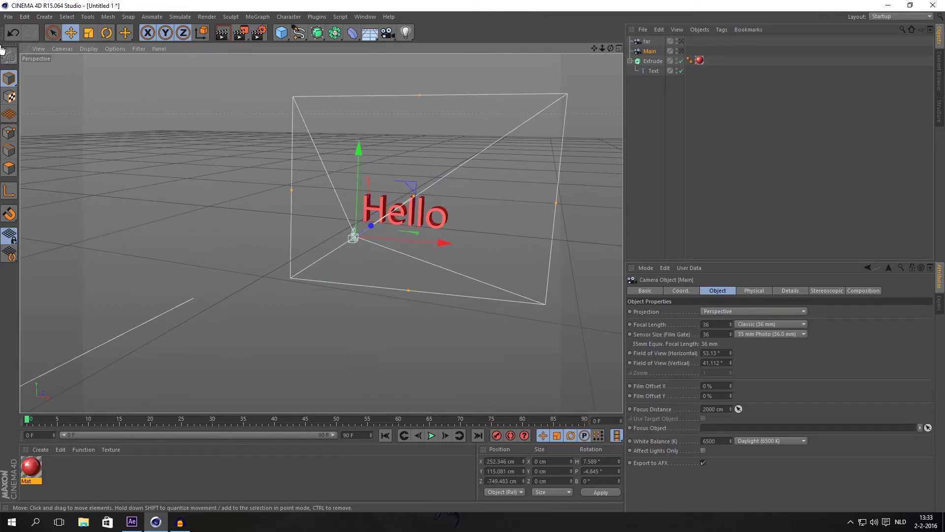
Step: Save the scene as hello.c4d and return to After Effects
left_click(7, 17)
left_click(64, 105)
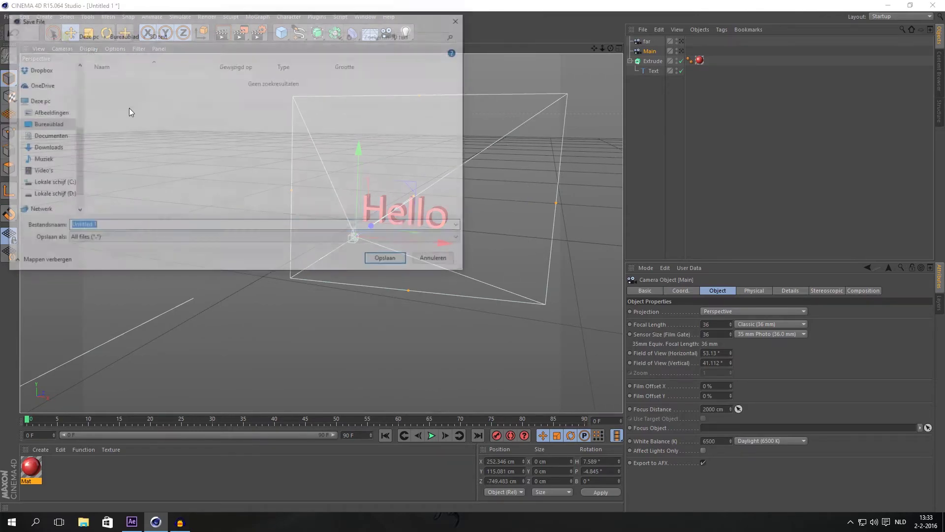
type("3")
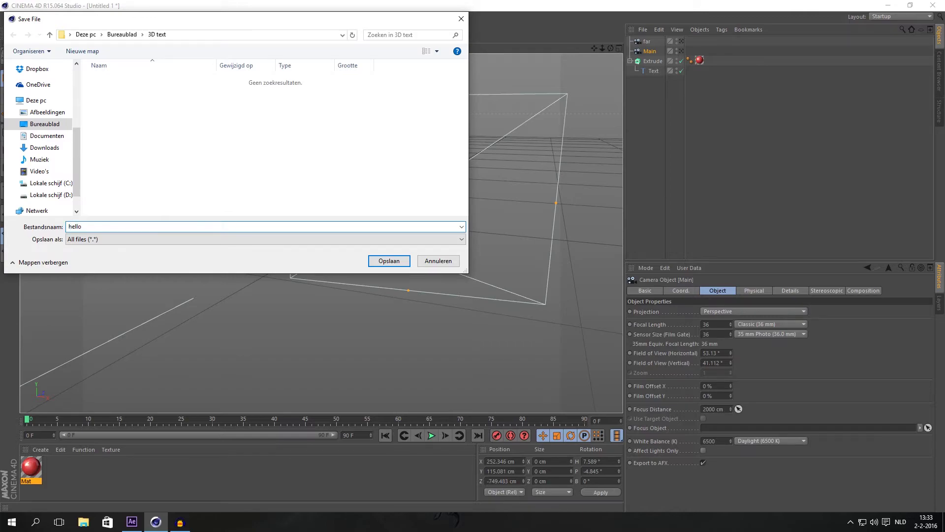
key("Return")
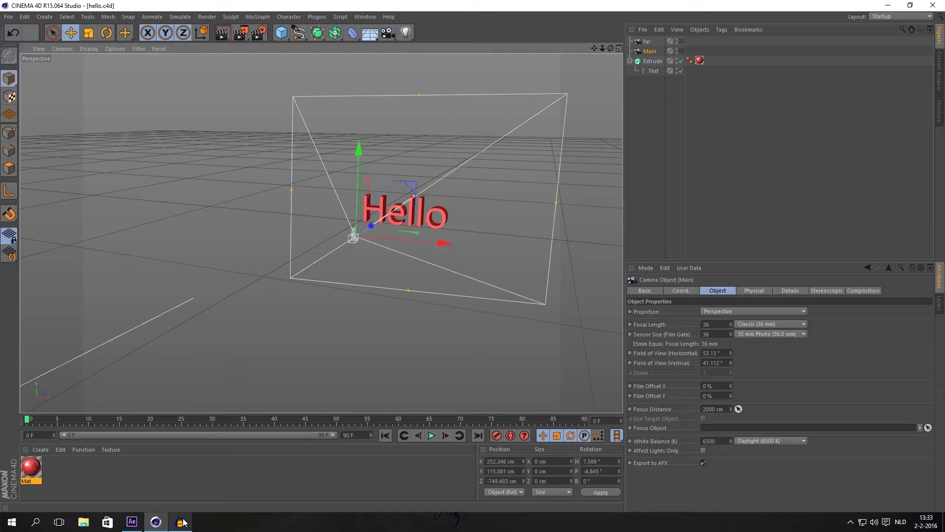
left_click(132, 523)
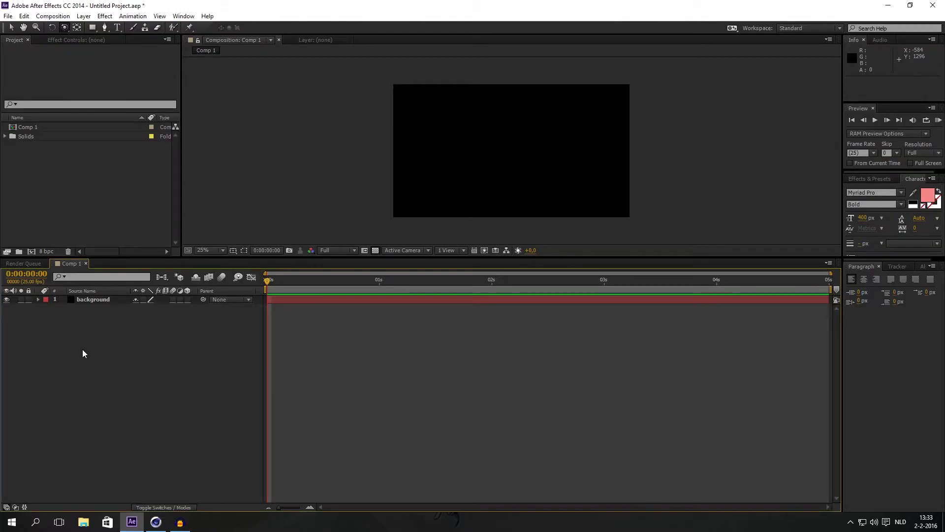
Step: Import hello.c4d into the project and drop it into Comp 1 above the background layer
right_click(53, 172)
mouse_move(99, 219)
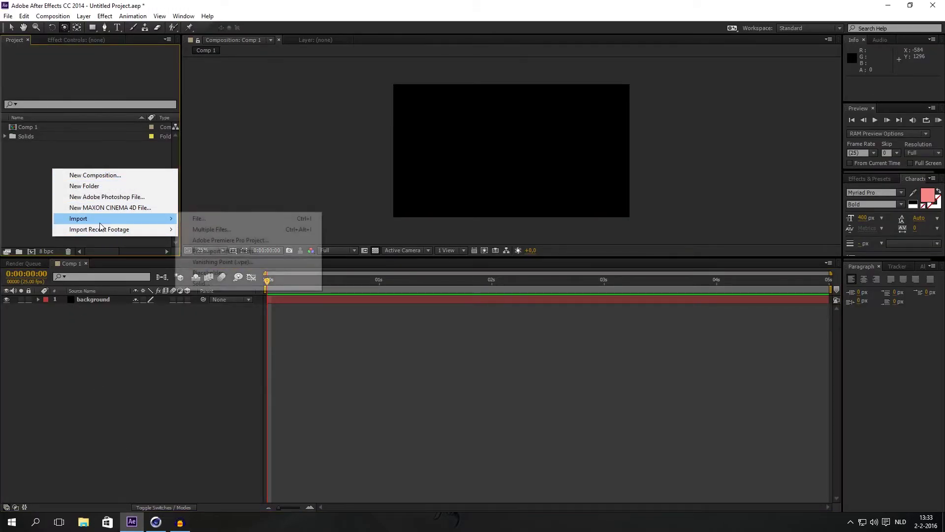
left_click(227, 218)
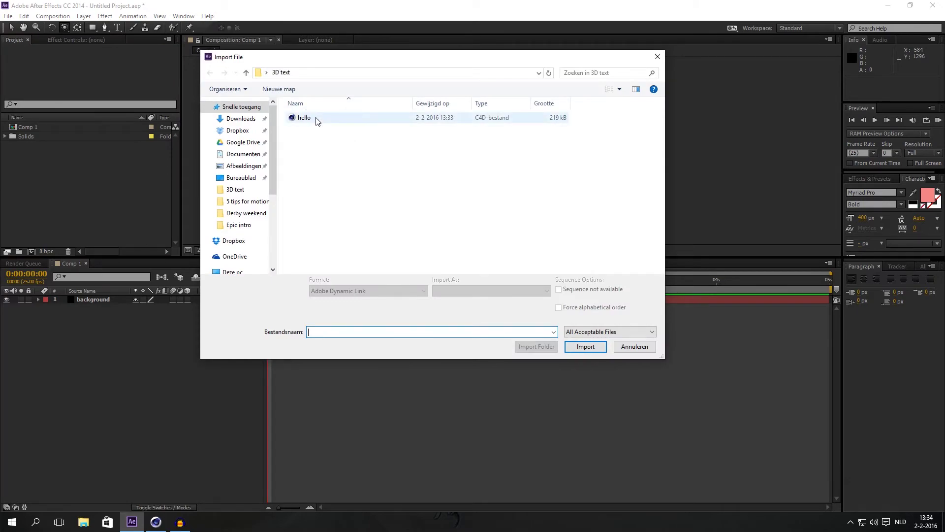
left_click(317, 119)
left_click(574, 348)
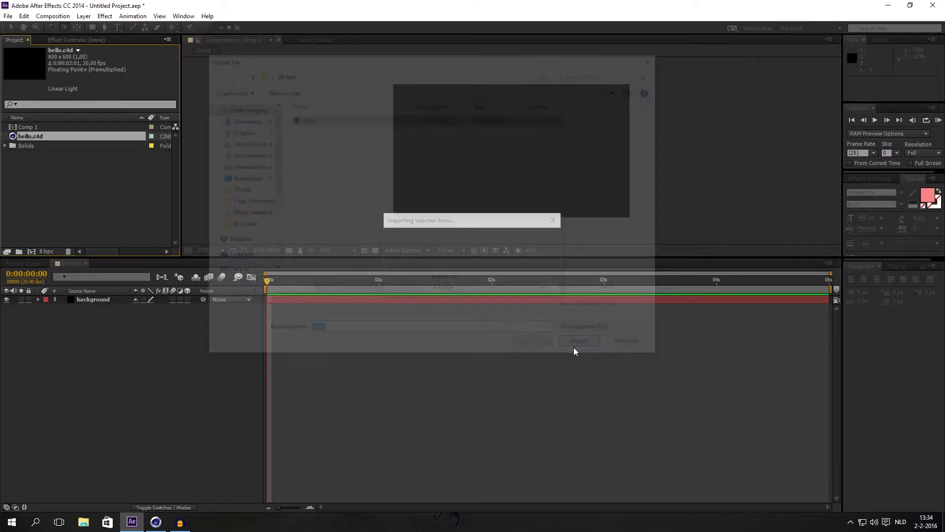
left_click_drag(43, 135, 101, 297)
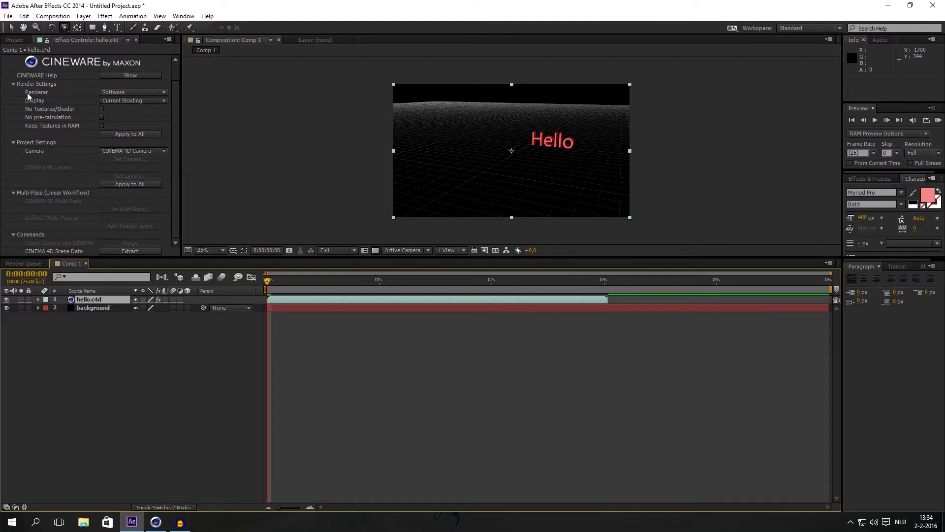
left_click(122, 93)
left_click(135, 101)
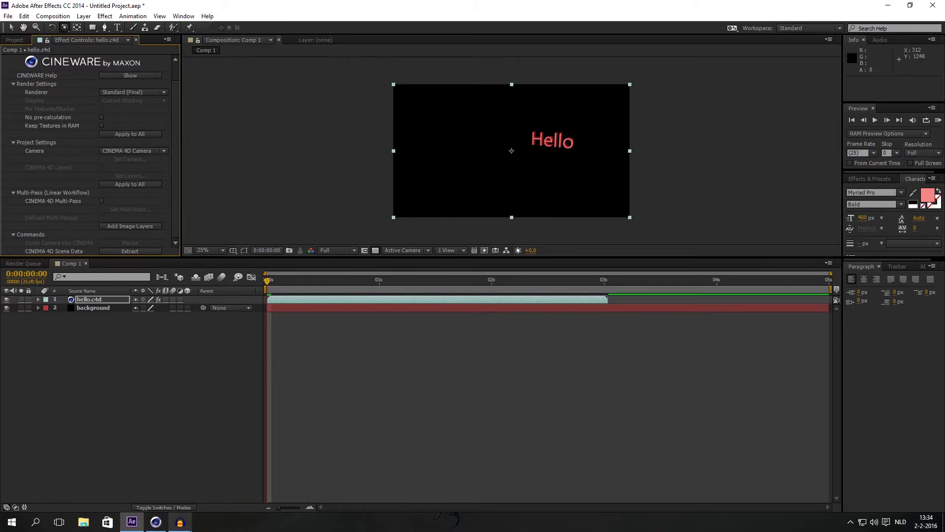
left_click(155, 522)
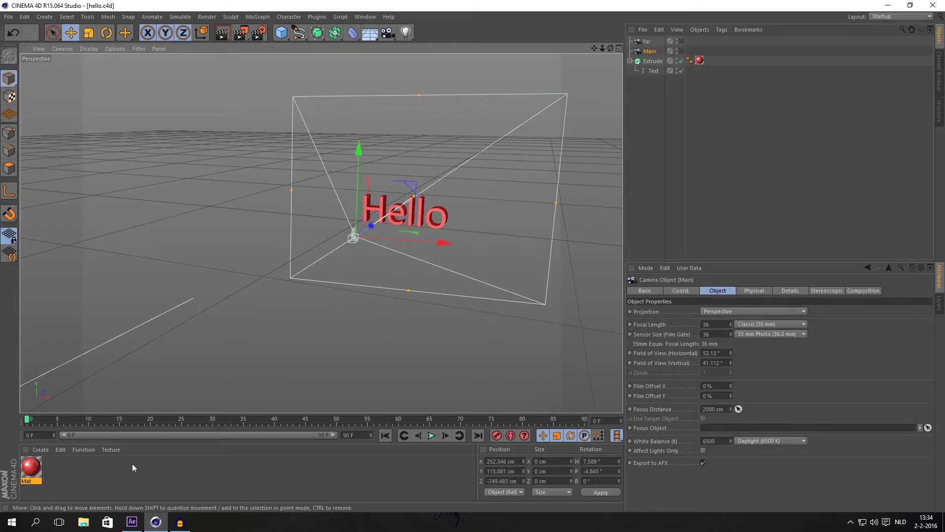
left_click(131, 522)
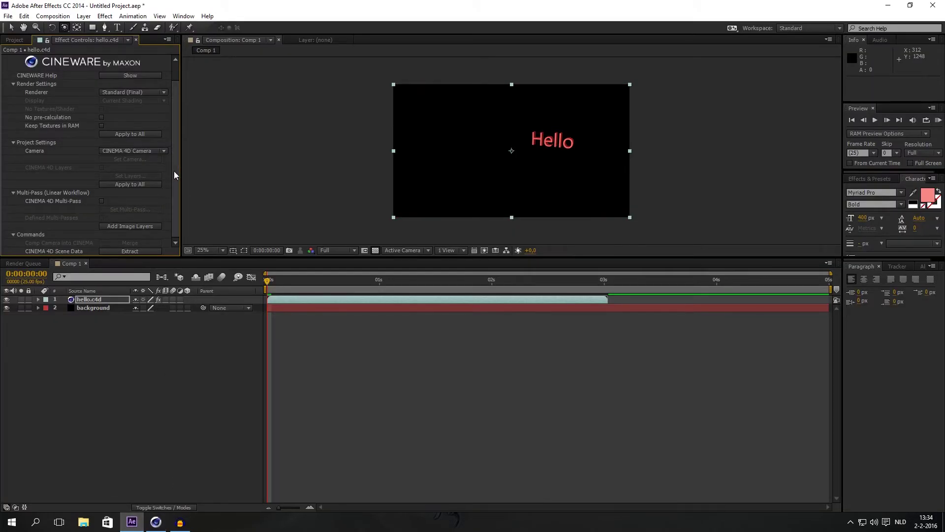
left_click(109, 153)
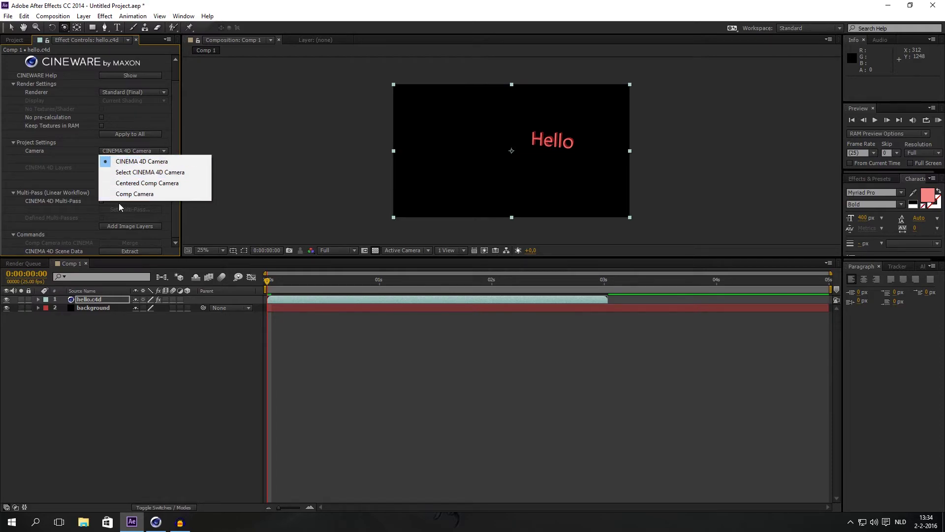
left_click(114, 326)
right_click(114, 326)
mouse_move(139, 328)
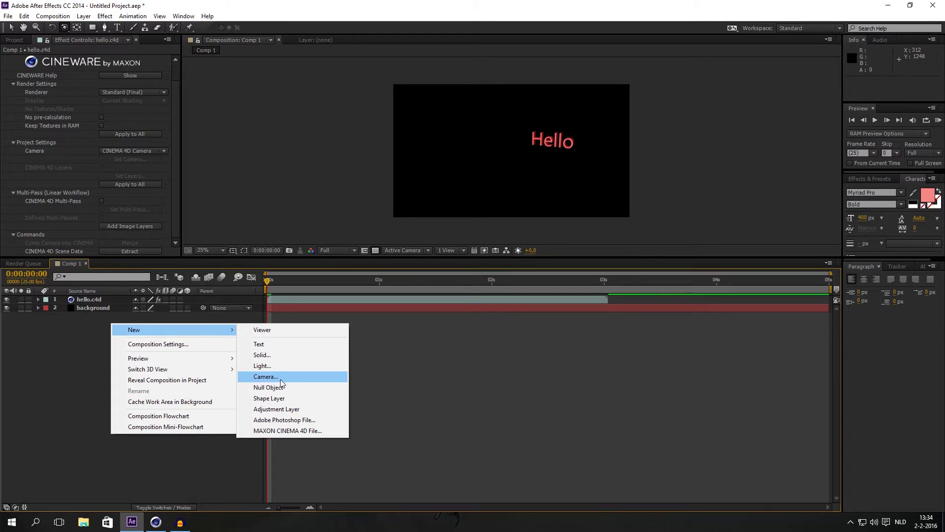
left_click(84, 341)
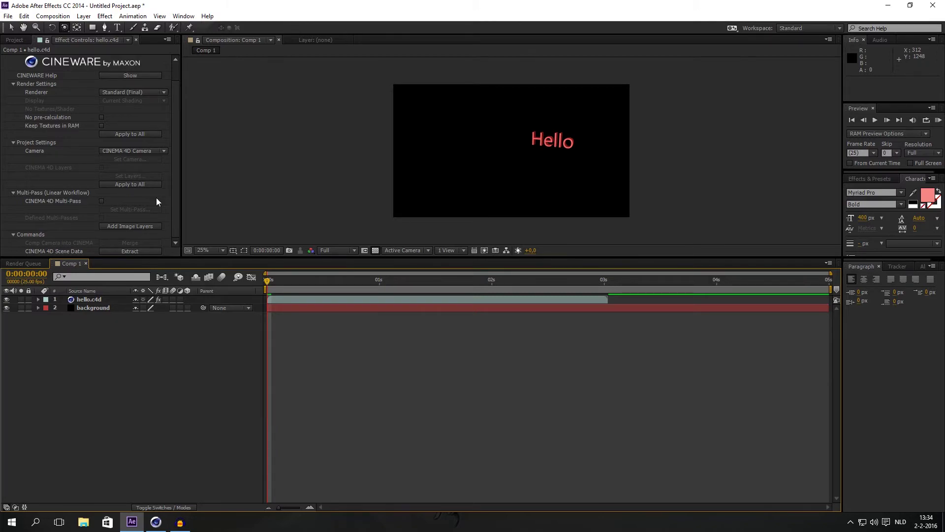
left_click(156, 522)
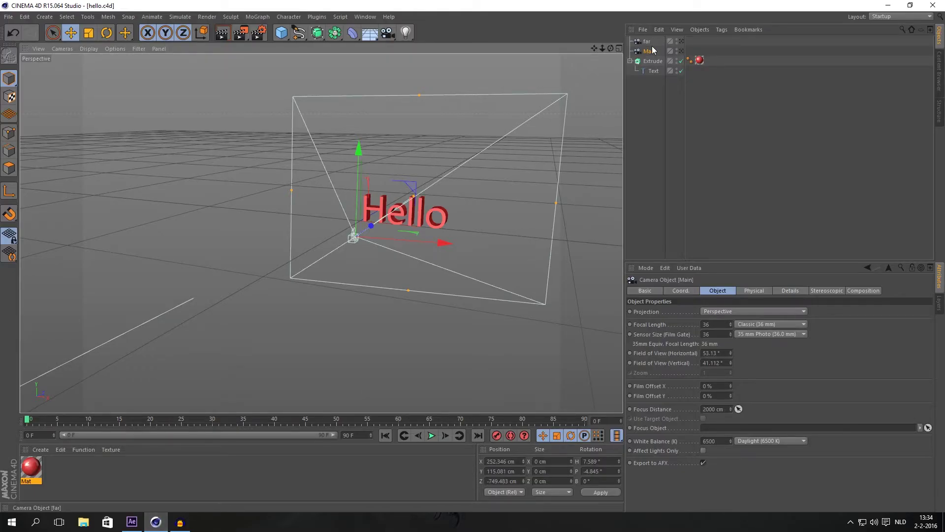
left_click(131, 522)
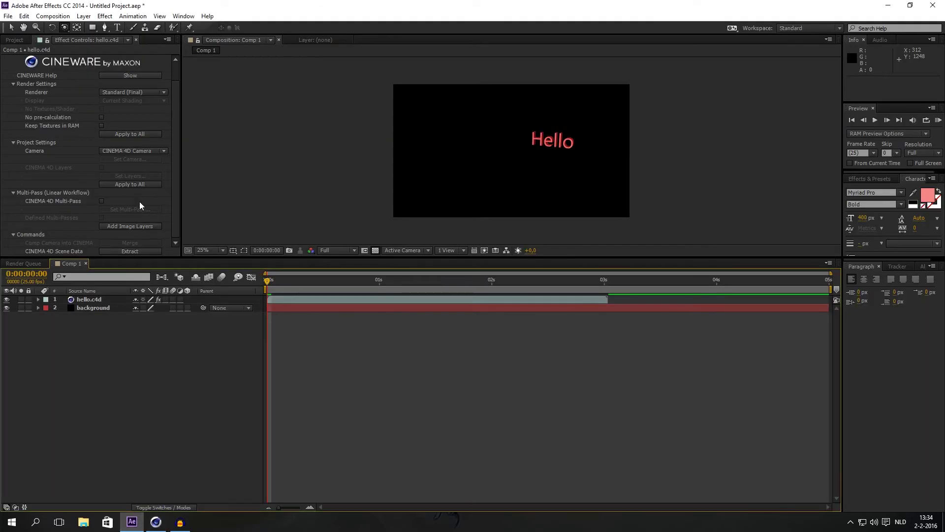
left_click(141, 151)
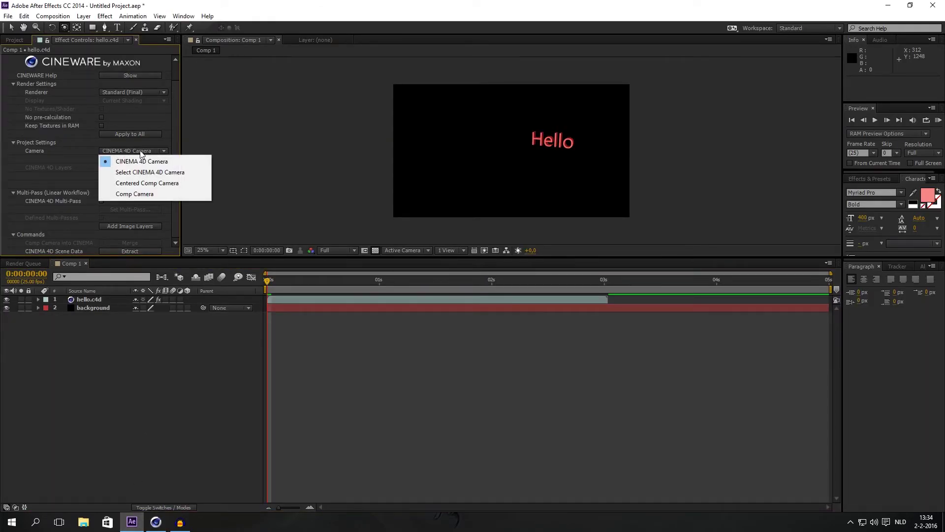
Step: Set the Cineware camera to Select CINEMA 4D Camera and choose Main
left_click(63, 152)
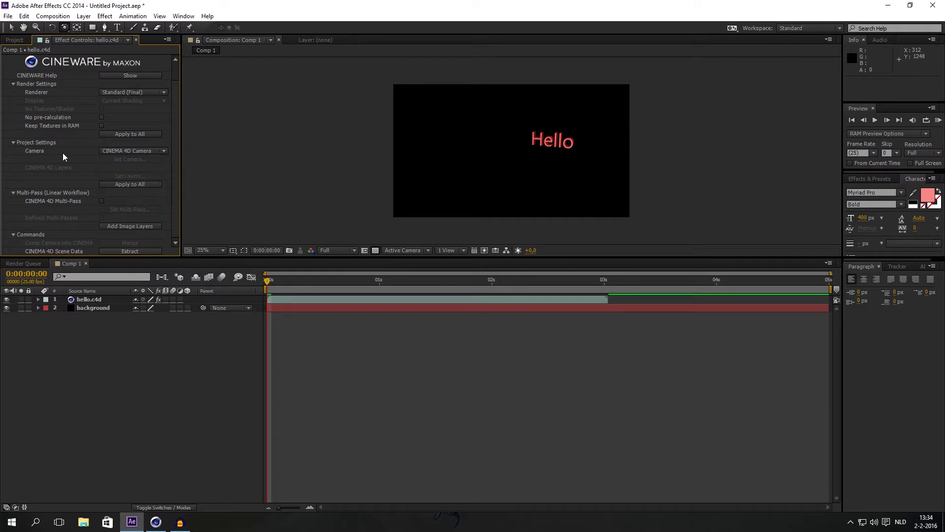
left_click(122, 151)
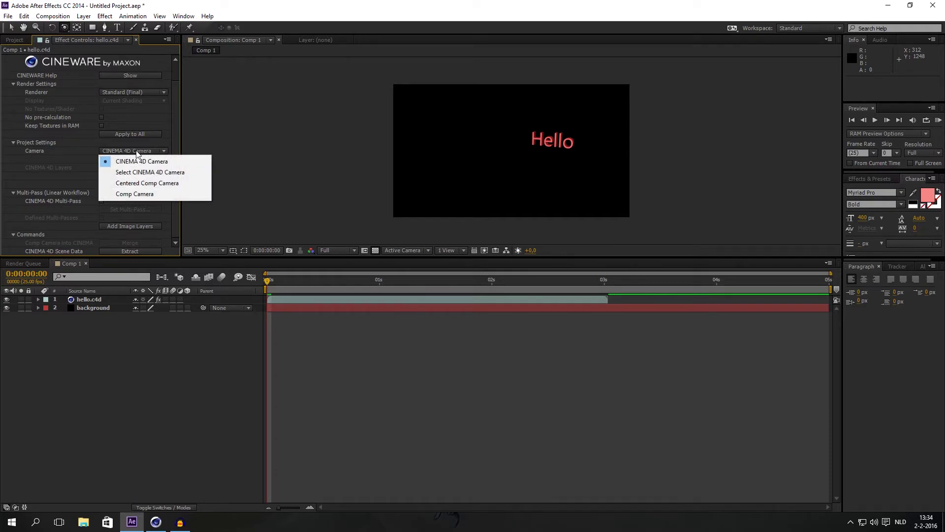
left_click(151, 173)
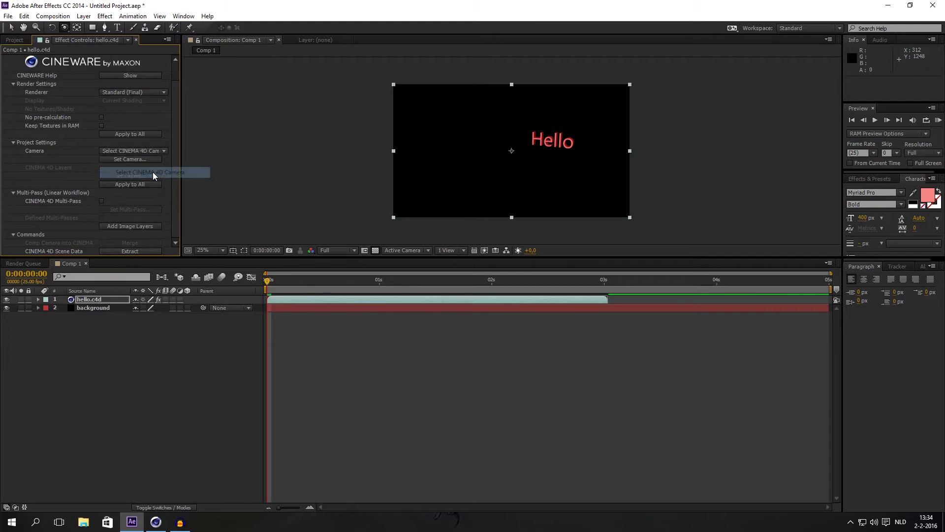
left_click(126, 160)
left_click(450, 259)
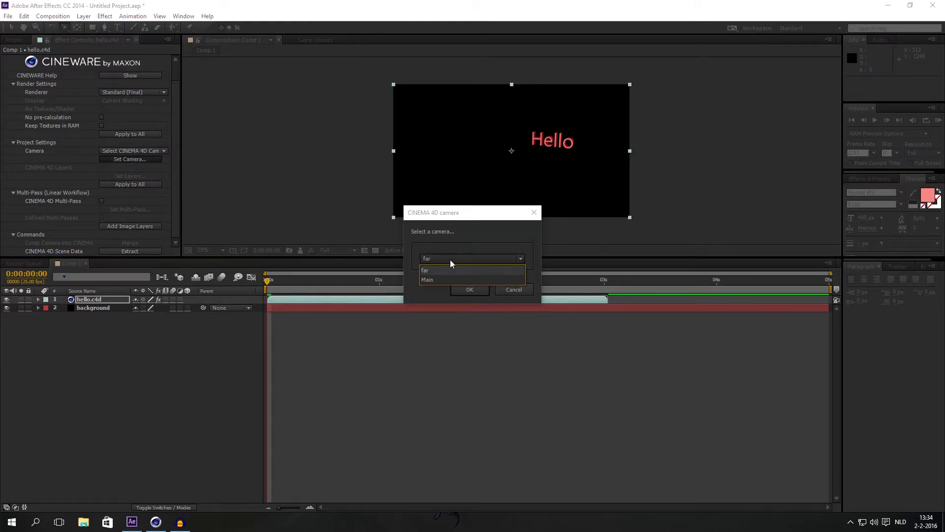
left_click(428, 279)
left_click(467, 289)
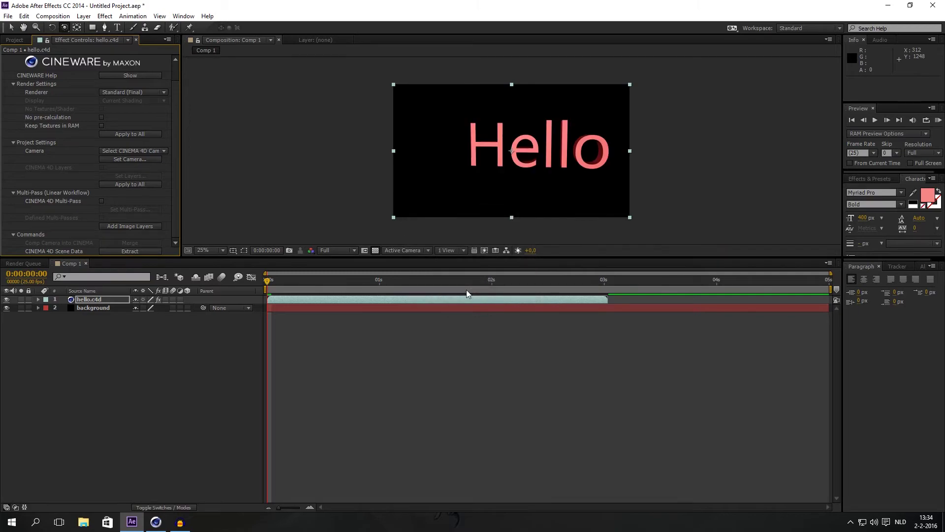
Step: In Cinema 4D, look through the Main camera and shift it to reframe Hello
key("alt+Tab")
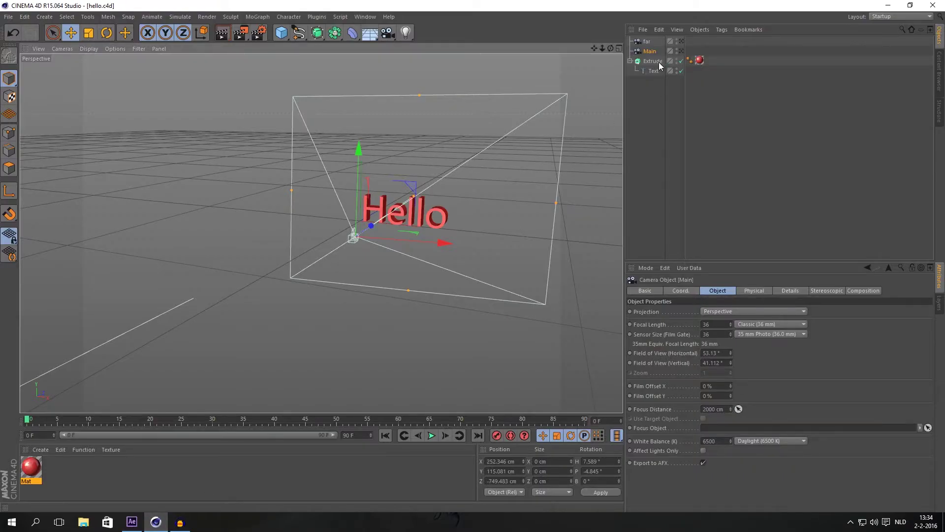
left_click(681, 51)
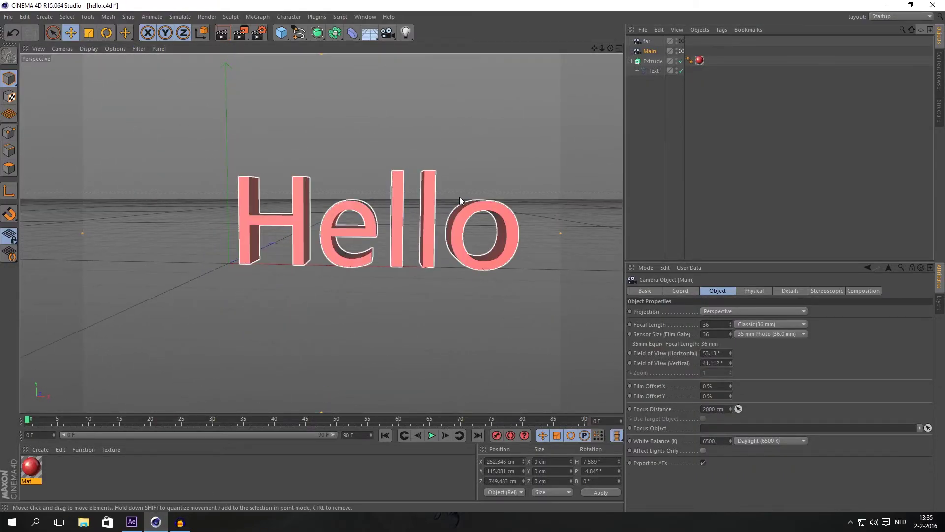
left_click_drag(460, 196, 423, 195)
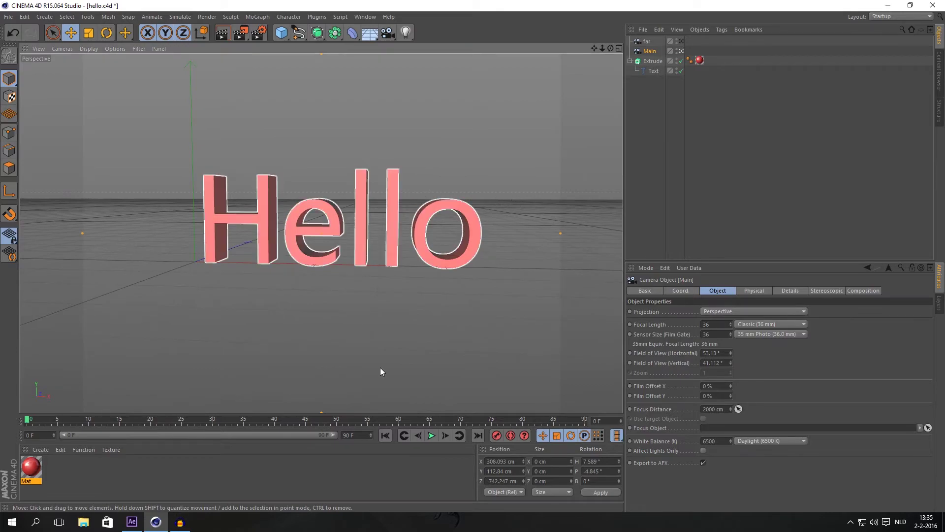
left_click(132, 521)
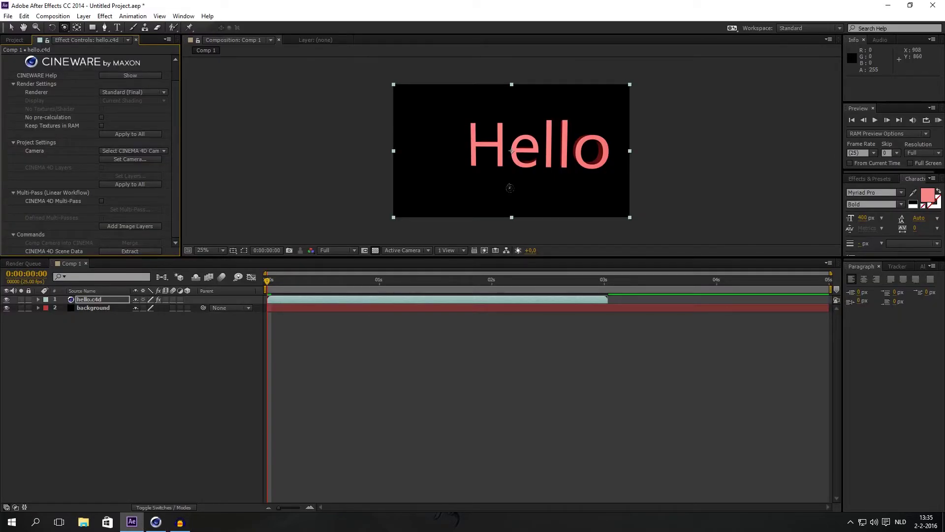
Step: Set the Cineware Cinema 4D camera to far and refresh so Hello renders small again
left_click(156, 526)
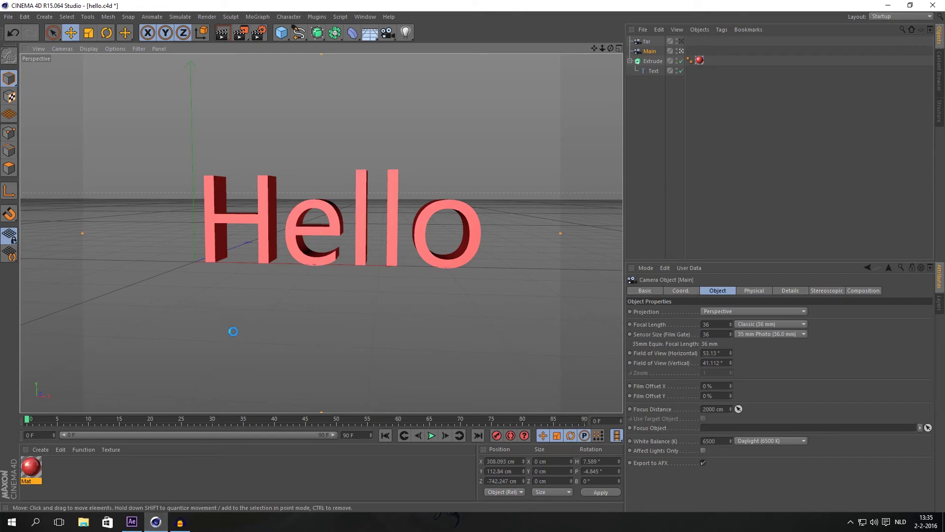
left_click(131, 521)
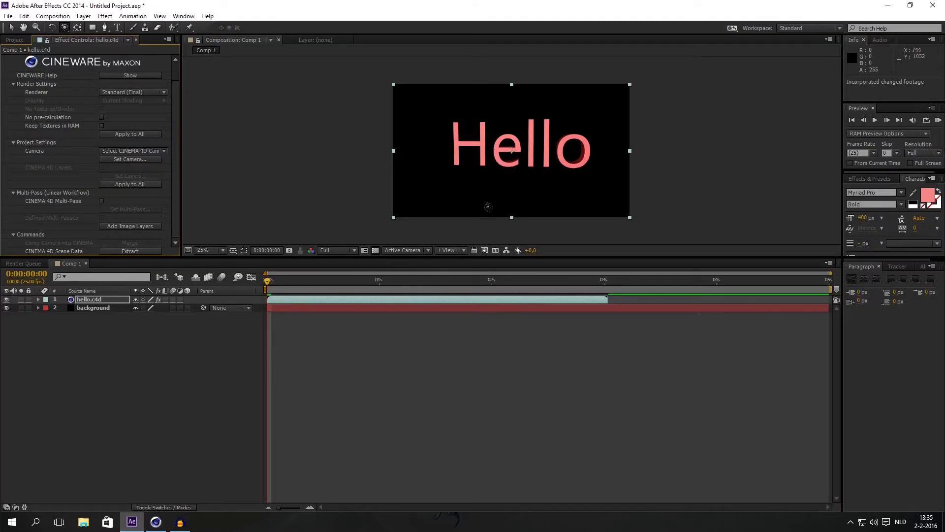
left_click(144, 159)
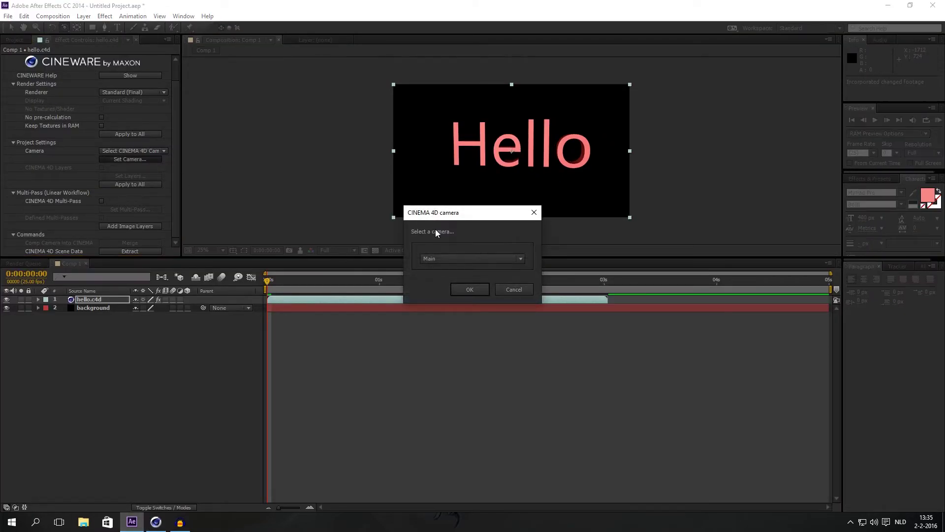
left_click(454, 257)
left_click(451, 273)
left_click(465, 289)
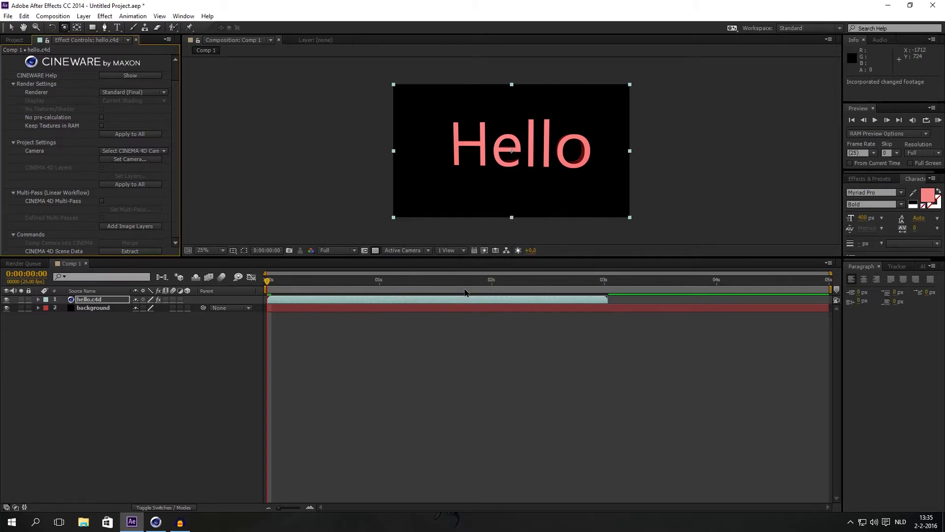
left_click(161, 522)
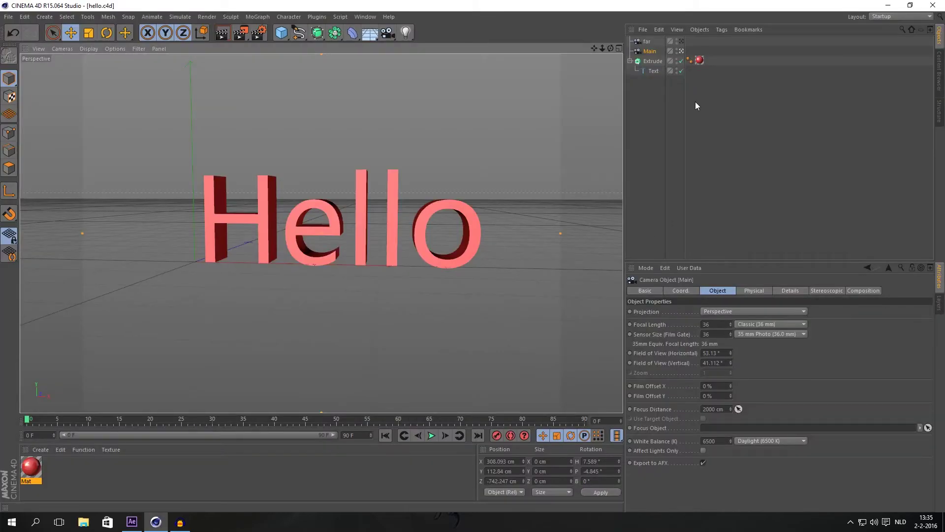
left_click(138, 526)
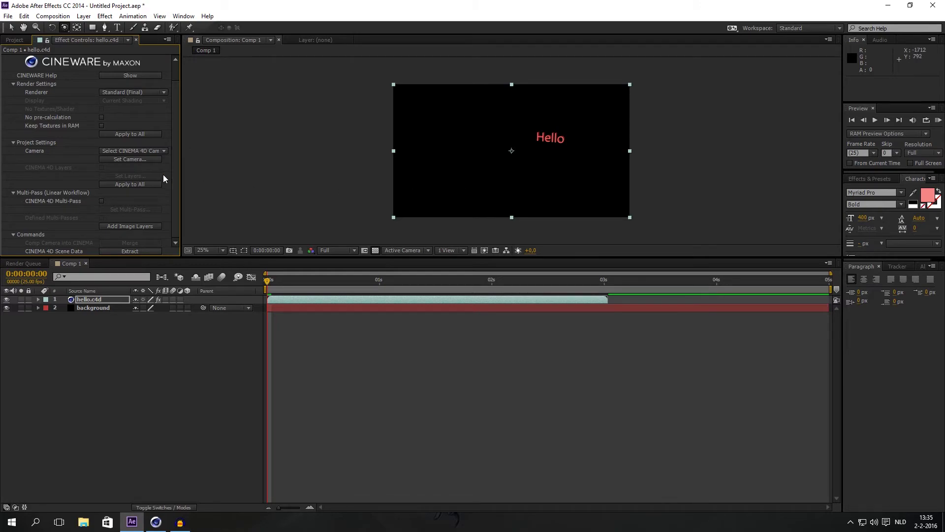
Step: Switch the Cineware Cinema 4D camera to Main
scroll(173, 168, "up", 1)
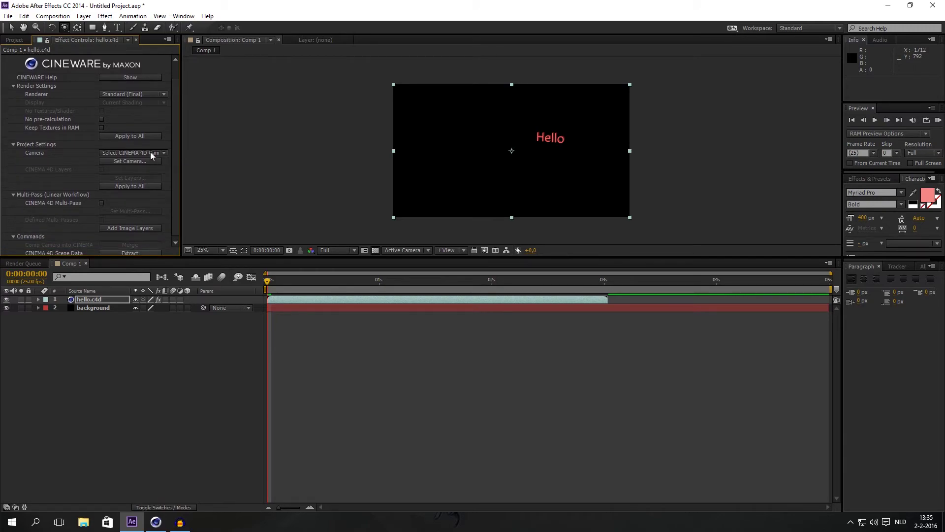
left_click(150, 151)
left_click(55, 164)
left_click(131, 161)
left_click(436, 259)
left_click(438, 272)
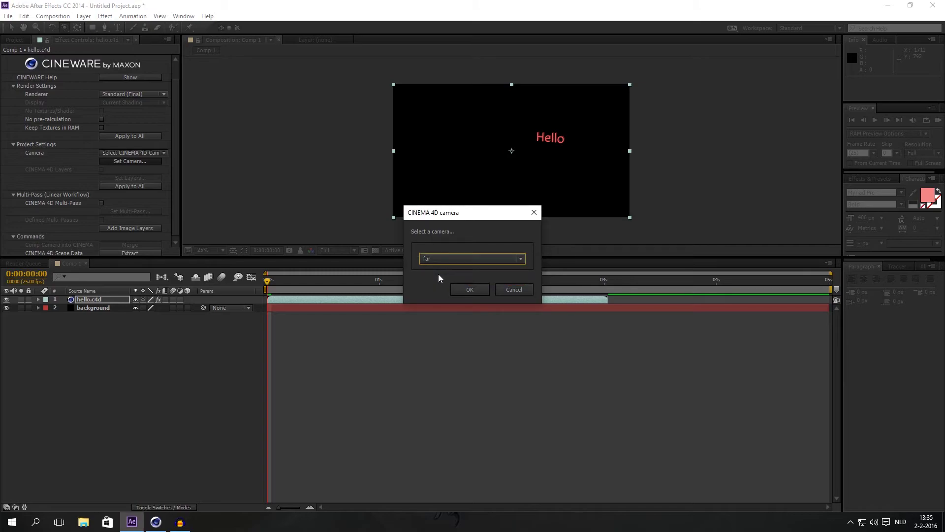
left_click(441, 260)
left_click(440, 279)
left_click(462, 289)
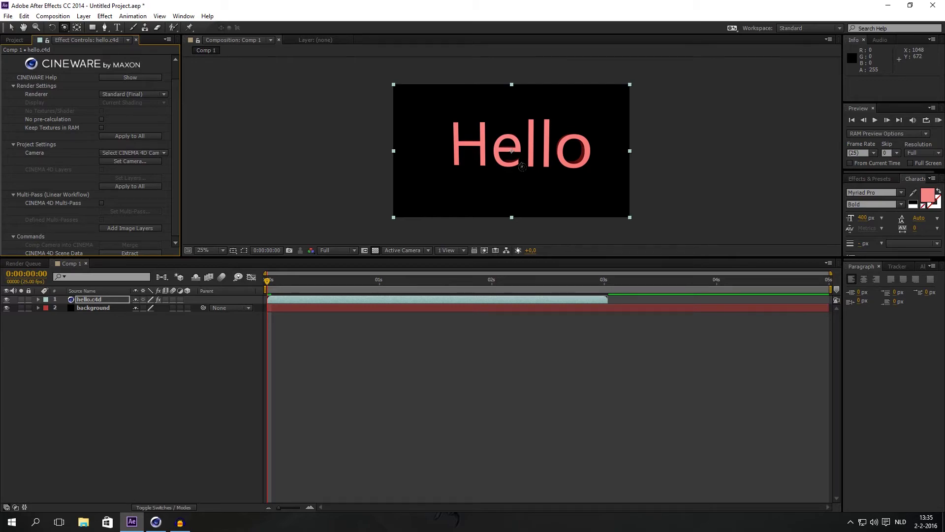
Step: Refresh the render from Cinema 4D and select the hello.c4d layer
left_click(155, 521)
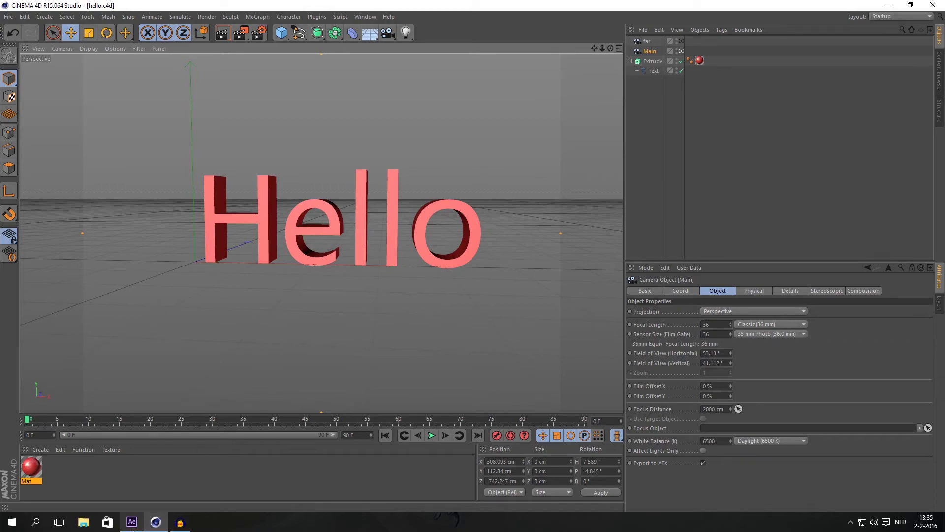
left_click(131, 522)
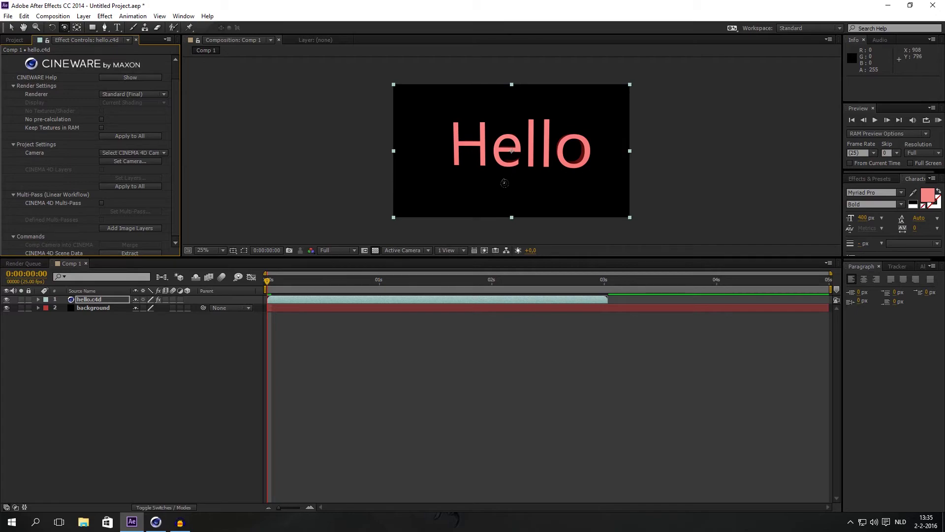
left_click(88, 300)
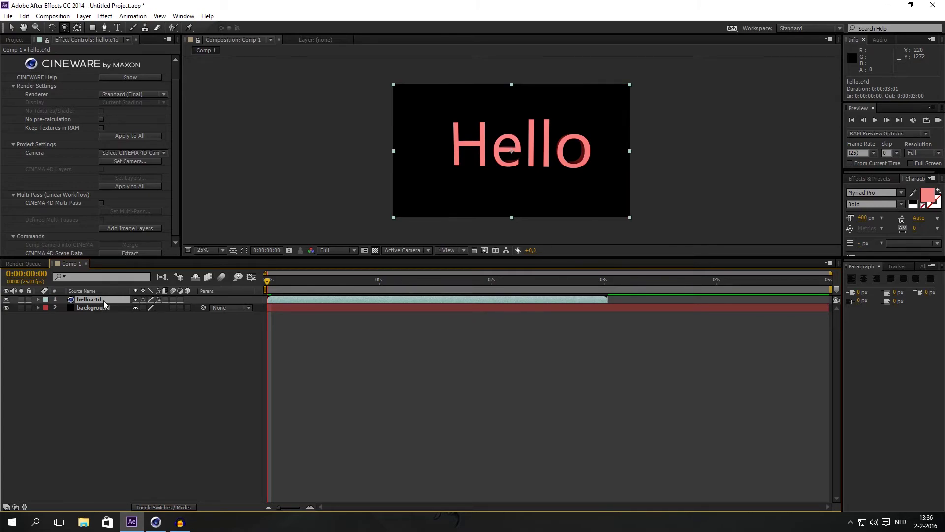
Step: Delete the hello.c4d layer from Comp 1 and the hello.c4d item from the Project panel
key("Delete")
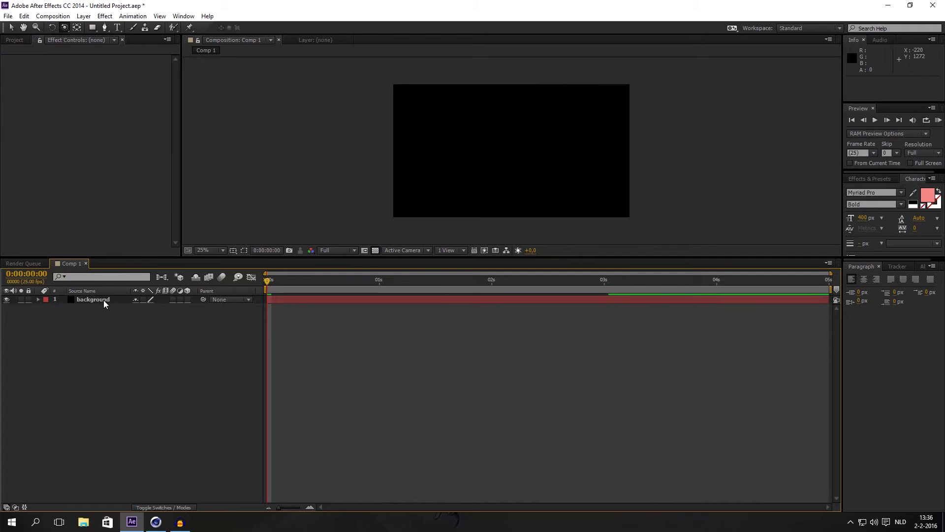
left_click(25, 42)
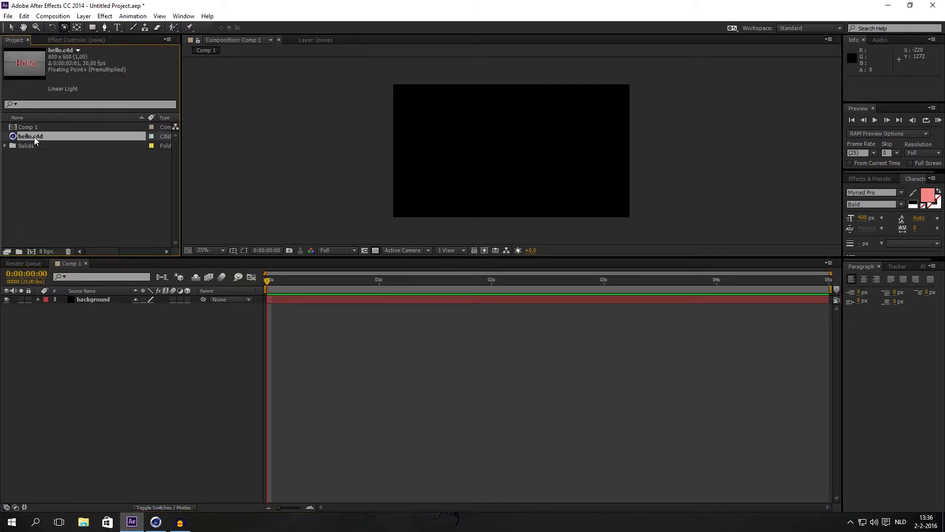
key("Delete")
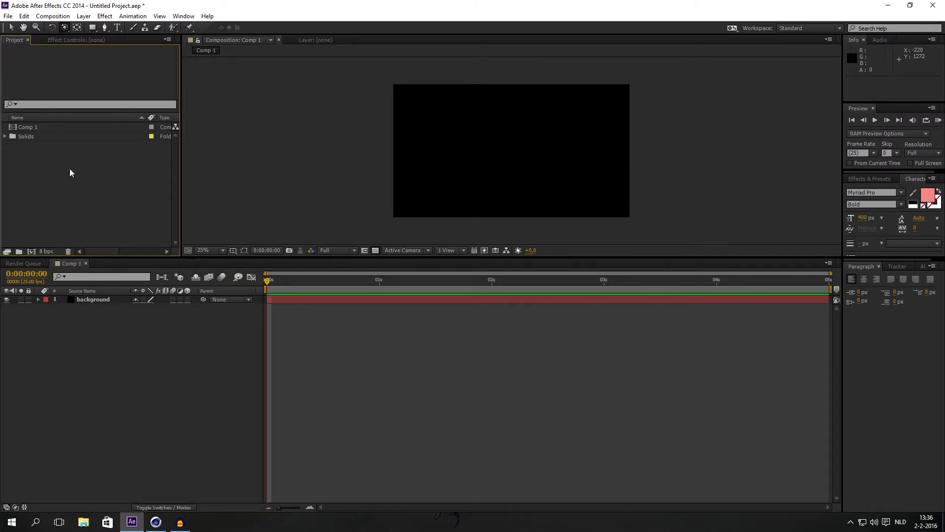
left_click(86, 329)
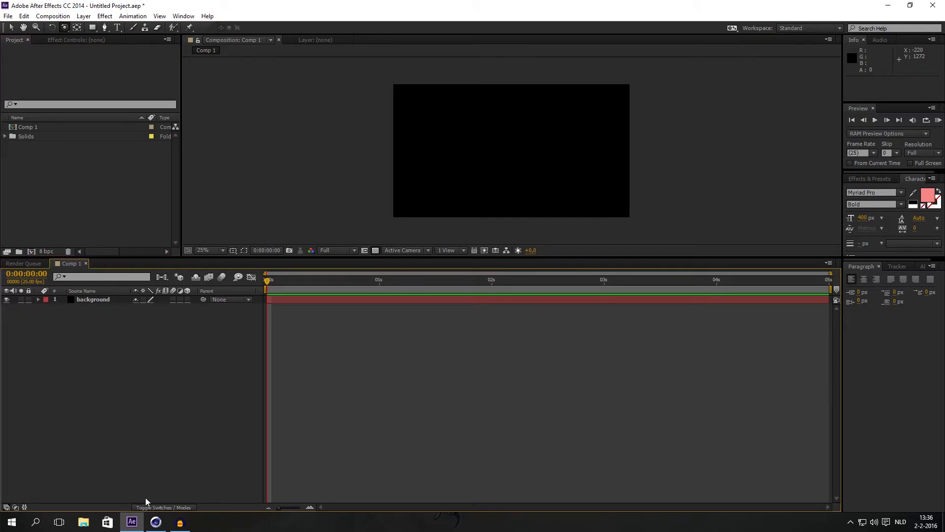
Step: Delete the far and Main cameras from the Cinema 4D scene
left_click(156, 522)
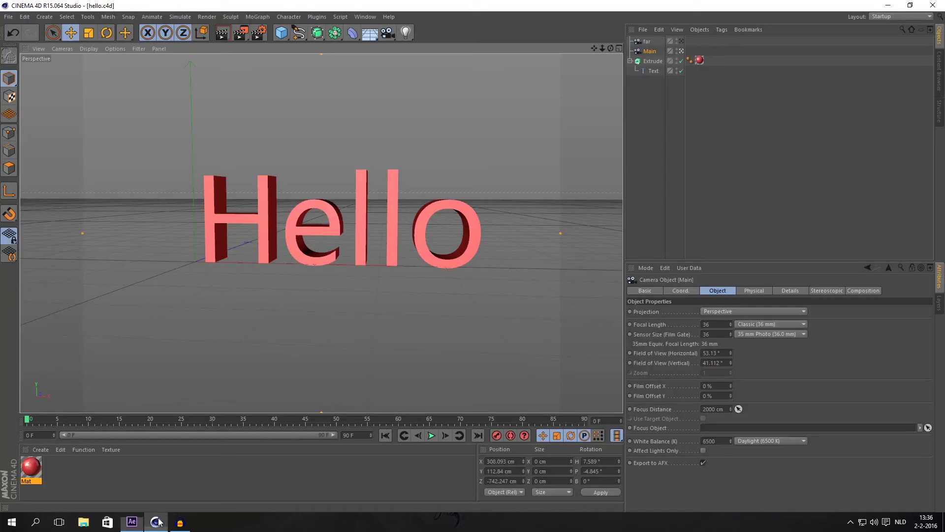
left_click(647, 41)
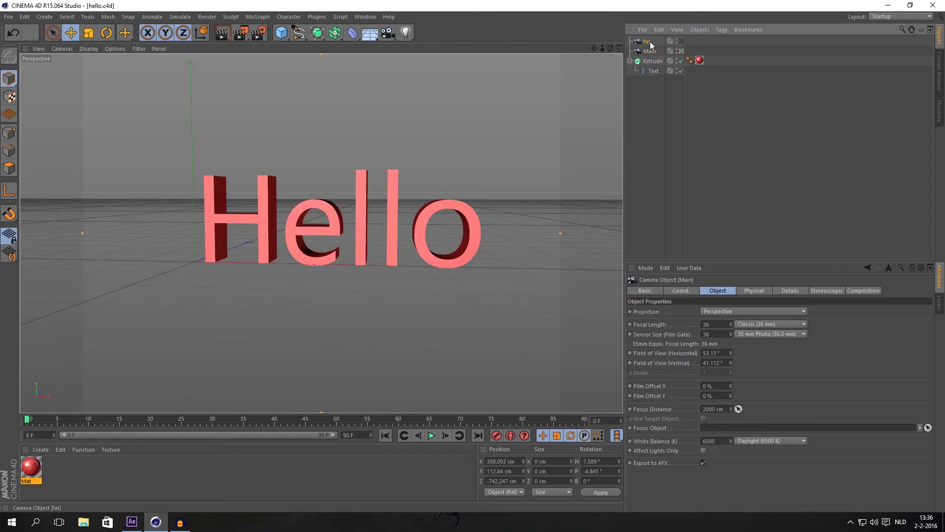
key("Delete")
left_click(647, 42)
key("Delete")
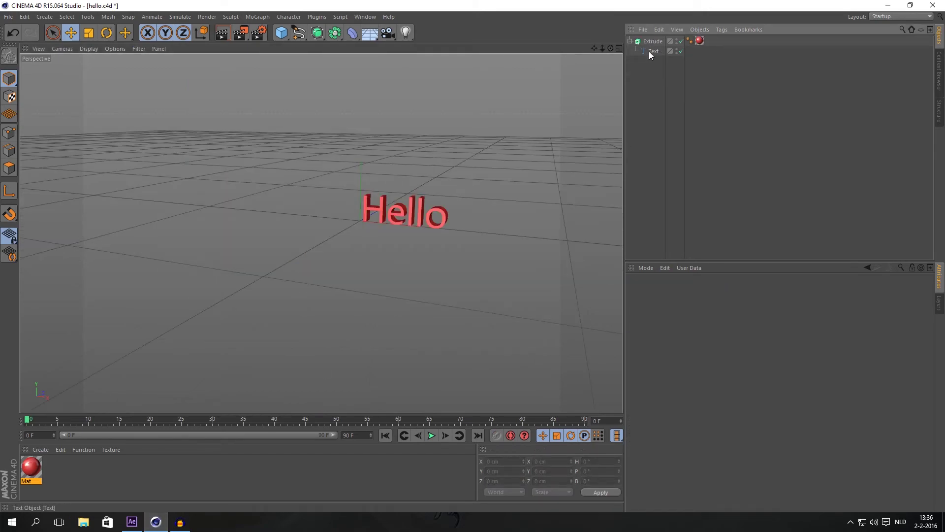
left_click_drag(373, 271, 460, 176)
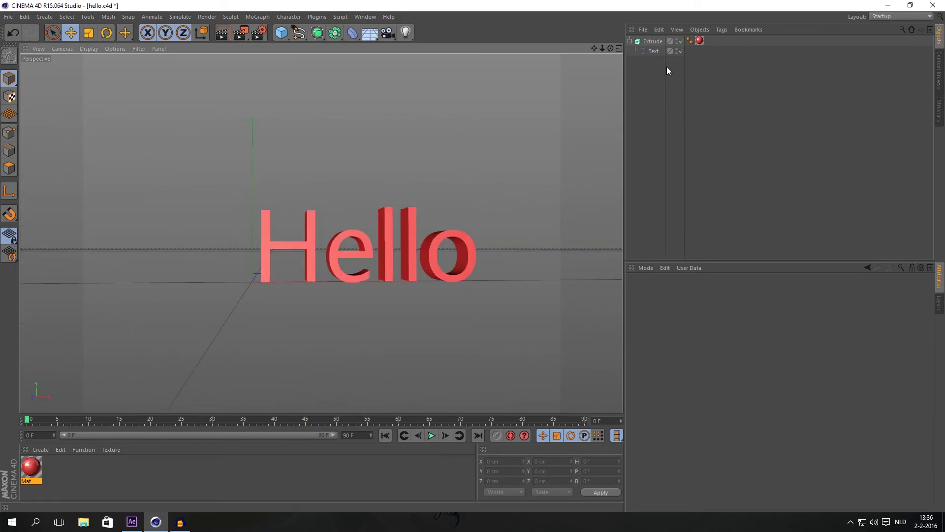
Step: Make Extrude editable and merge it with its caps using Connect Objects + Delete
left_click(652, 43)
right_click(653, 44)
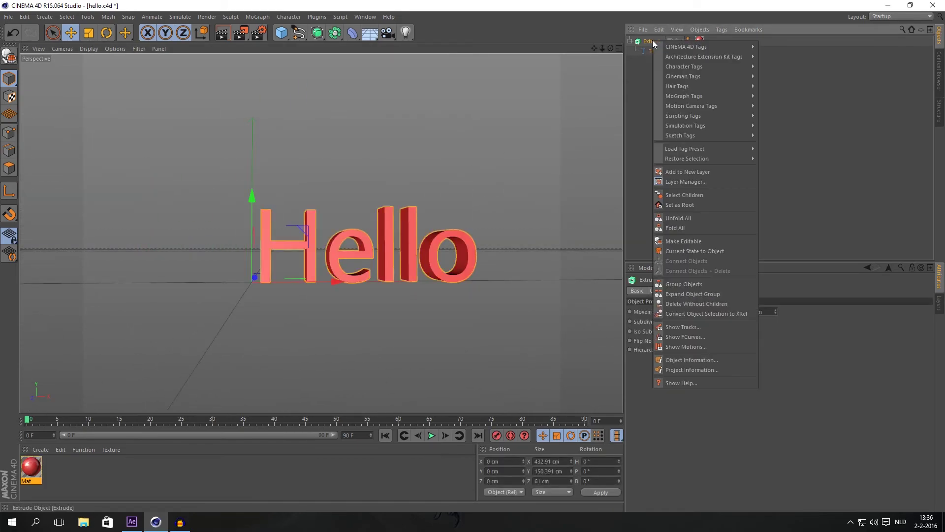
key("Escape")
left_click(9, 56)
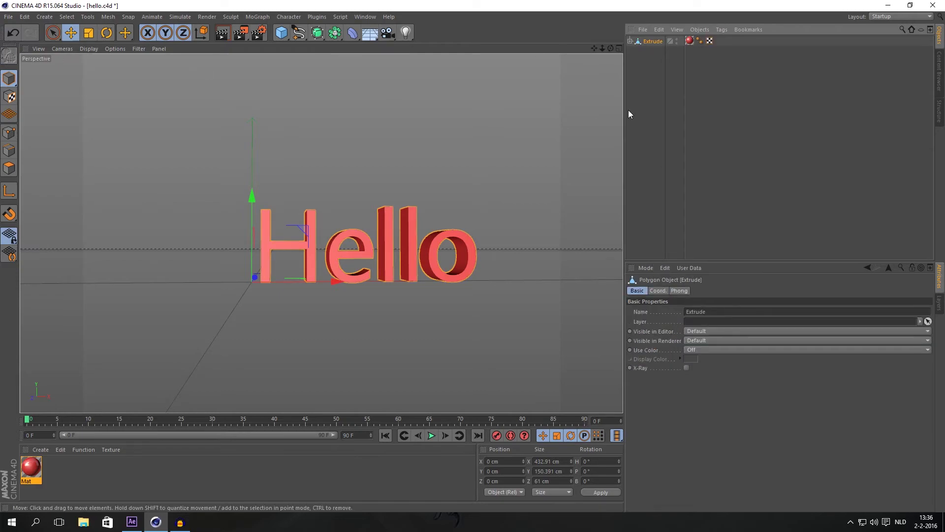
right_click(653, 43)
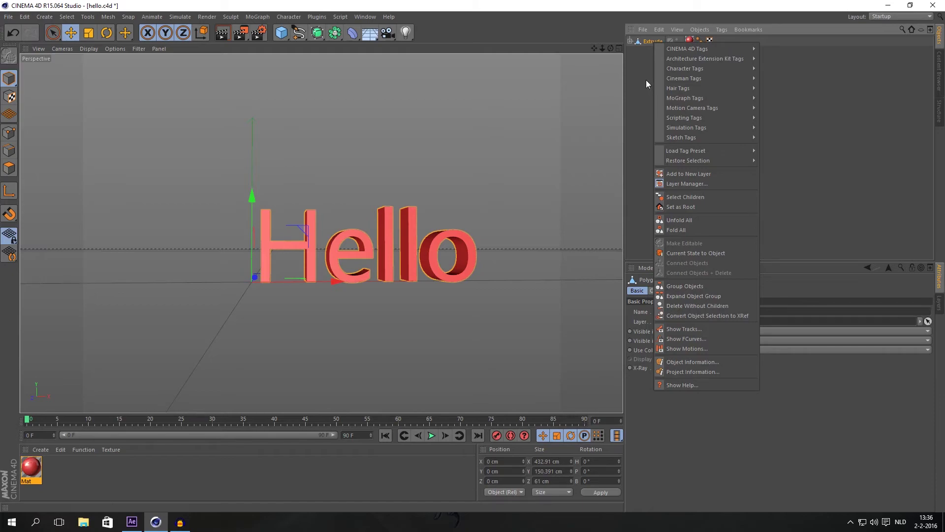
left_click(630, 42)
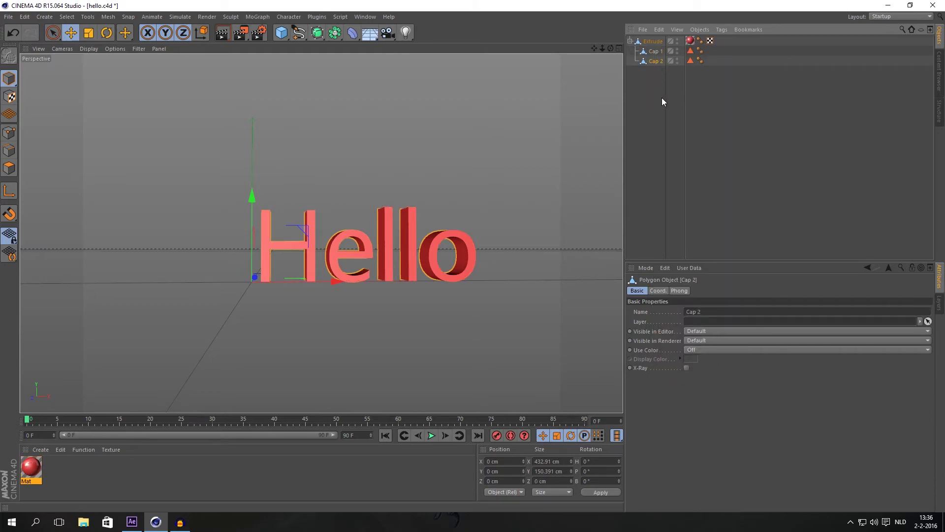
right_click(654, 48)
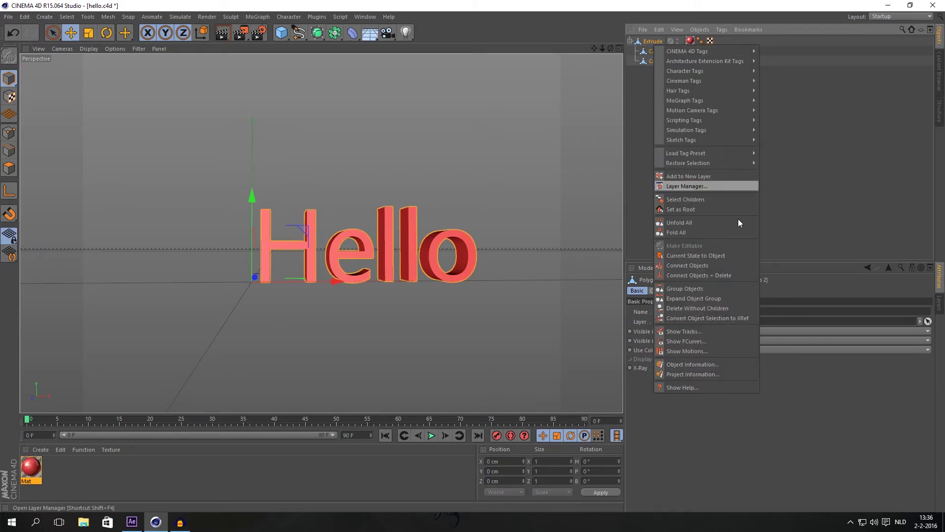
left_click(719, 276)
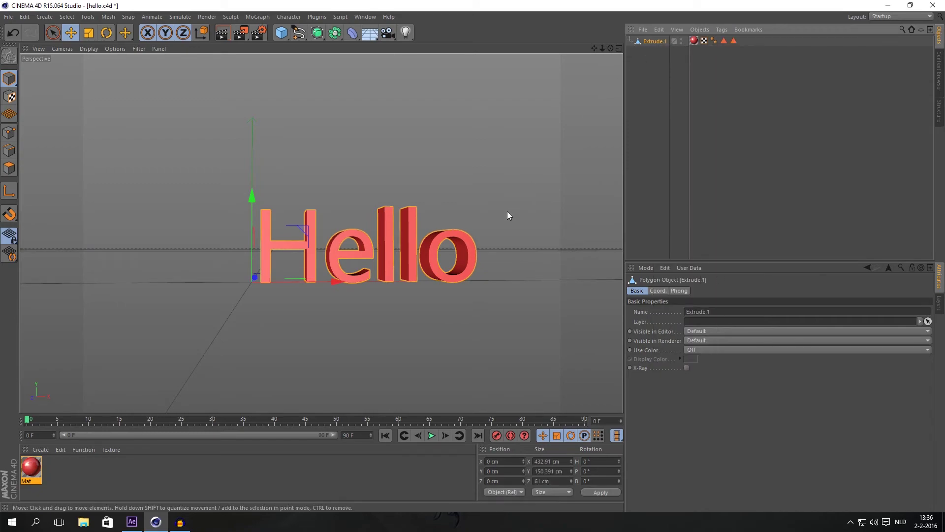
left_click_drag(495, 221, 438, 223)
Step: Save the scene as hello.c4d, replacing the existing file
left_click(8, 16)
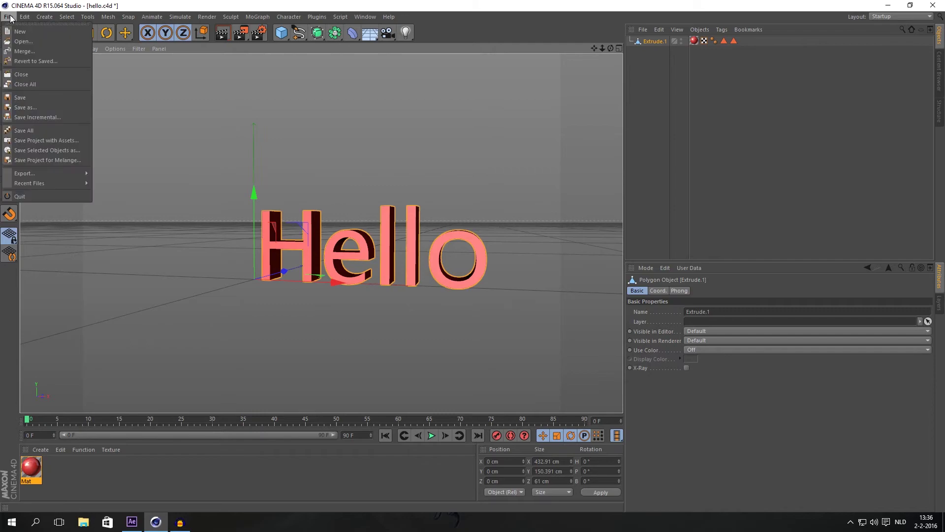
left_click(34, 110)
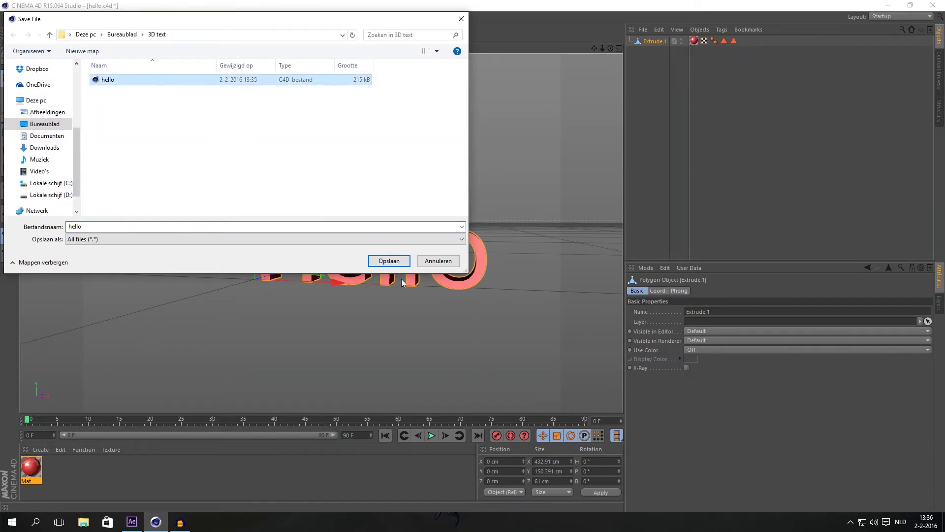
left_click(388, 261)
left_click(497, 260)
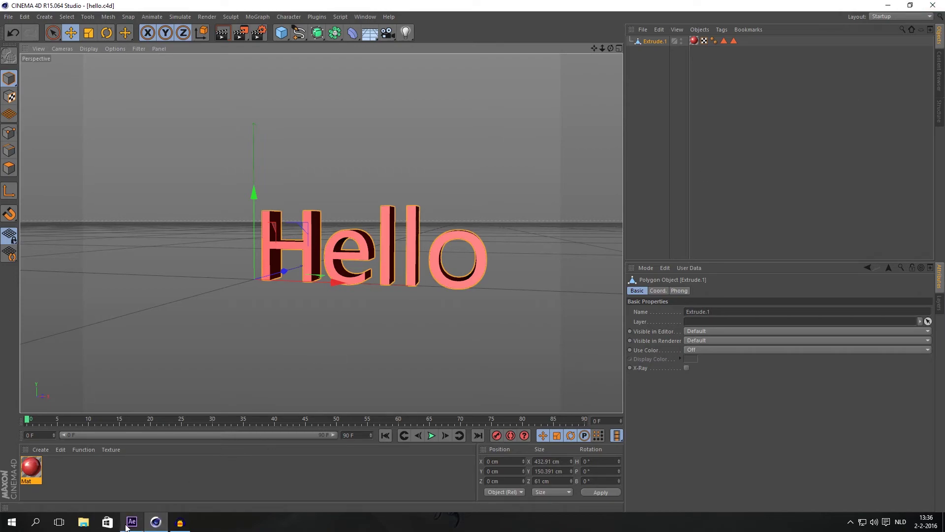
Step: Create a new solid layer named E3D in the timeline
mouse_move(129, 526)
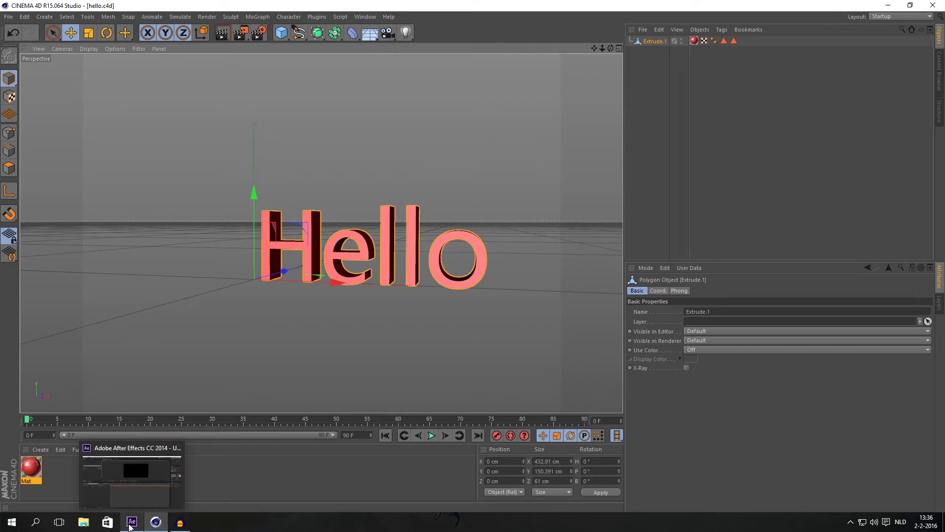
left_click(129, 525)
right_click(83, 320)
mouse_move(98, 331)
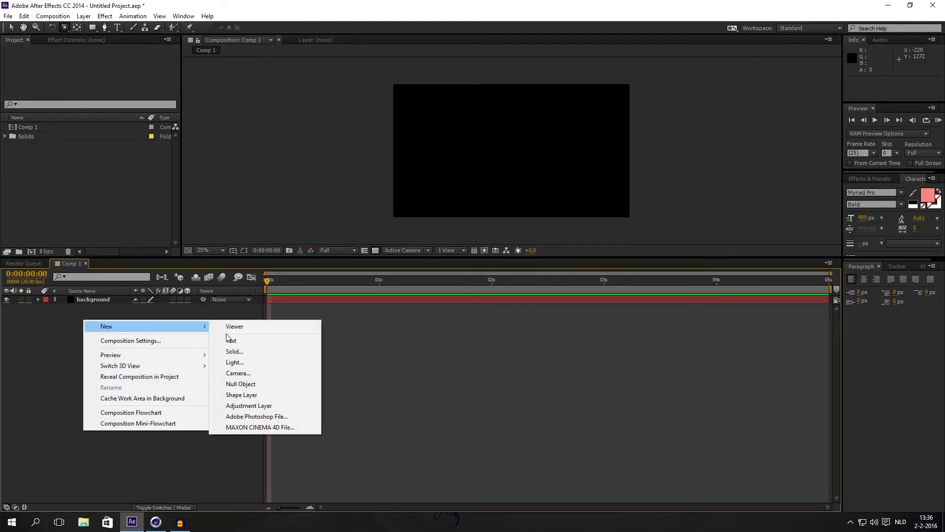
left_click(242, 352)
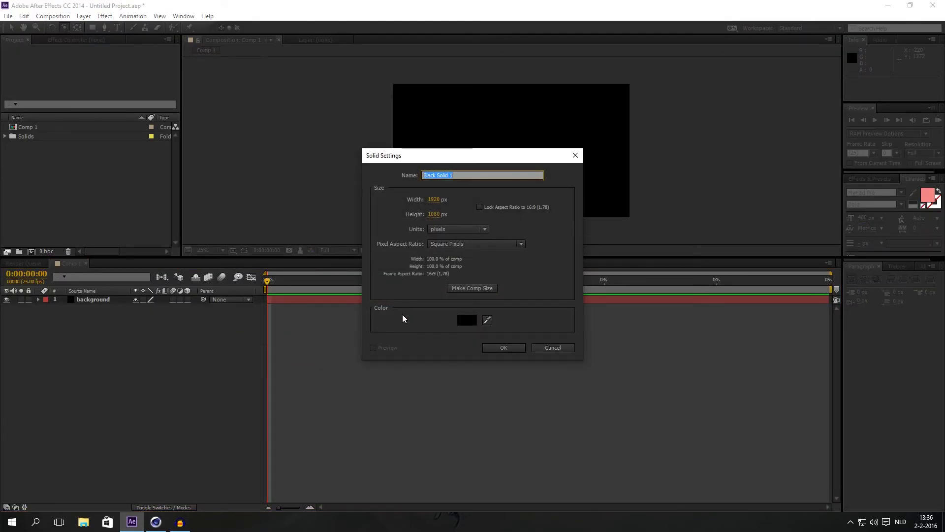
type("E3D")
key("Return")
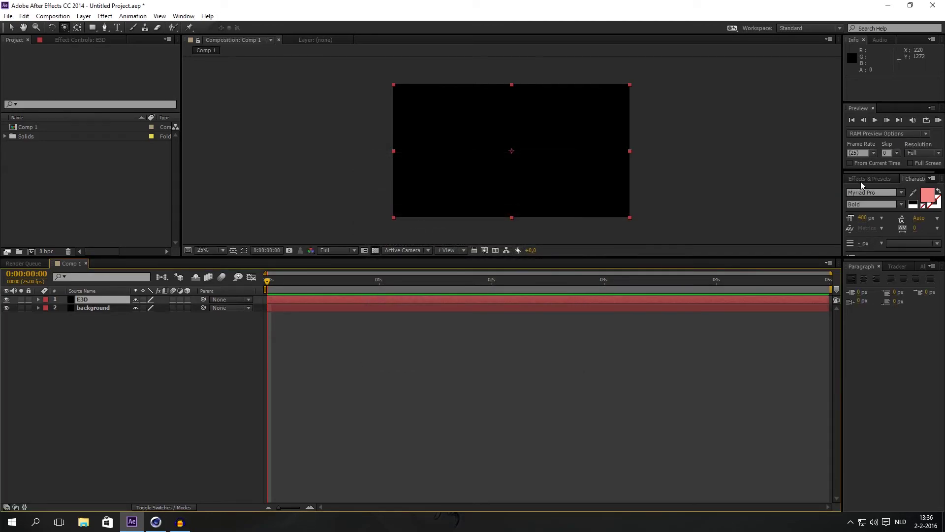
Step: Find the Element effect in Effects & Presets and apply it to E3D
left_click(860, 179)
left_click(881, 190)
type("elemen")
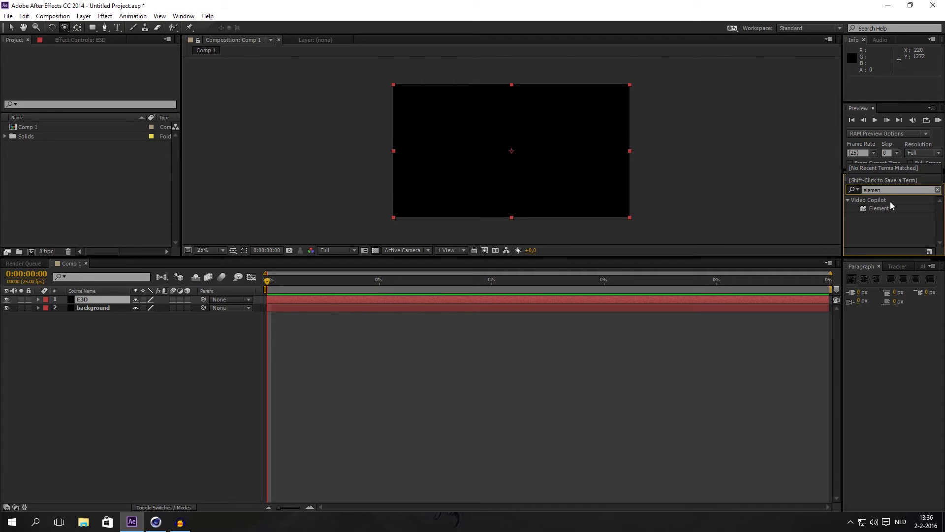
left_click_drag(891, 205, 107, 305)
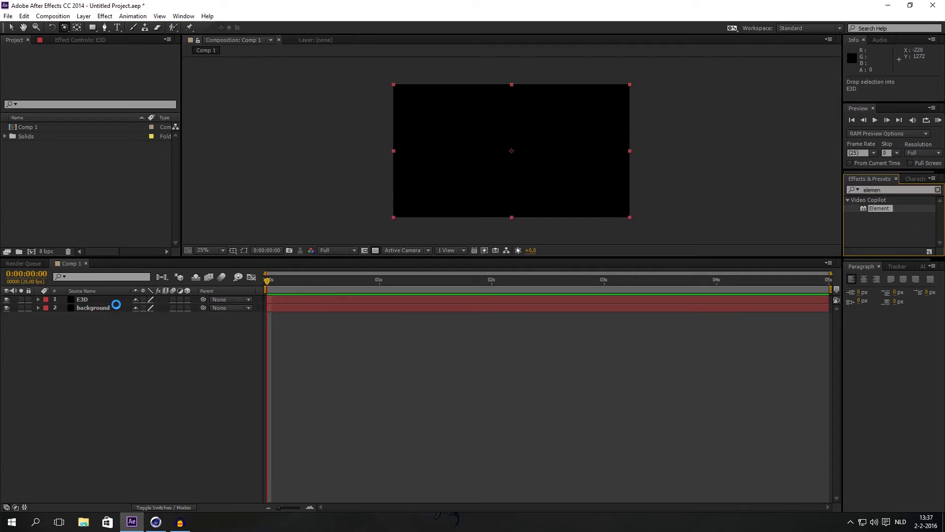
Step: Open Element's Scene Setup and move its window higher up
key("v")
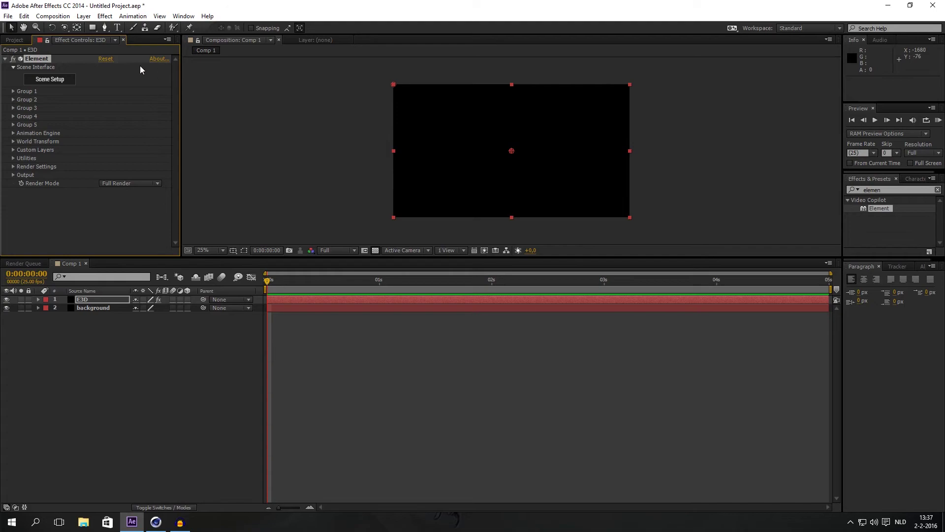
left_click(59, 79)
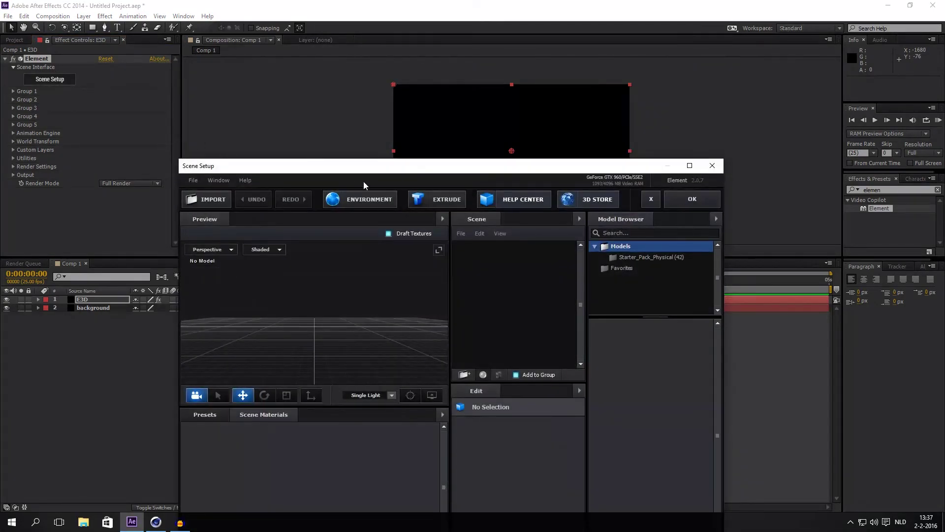
left_click_drag(377, 170, 412, 118)
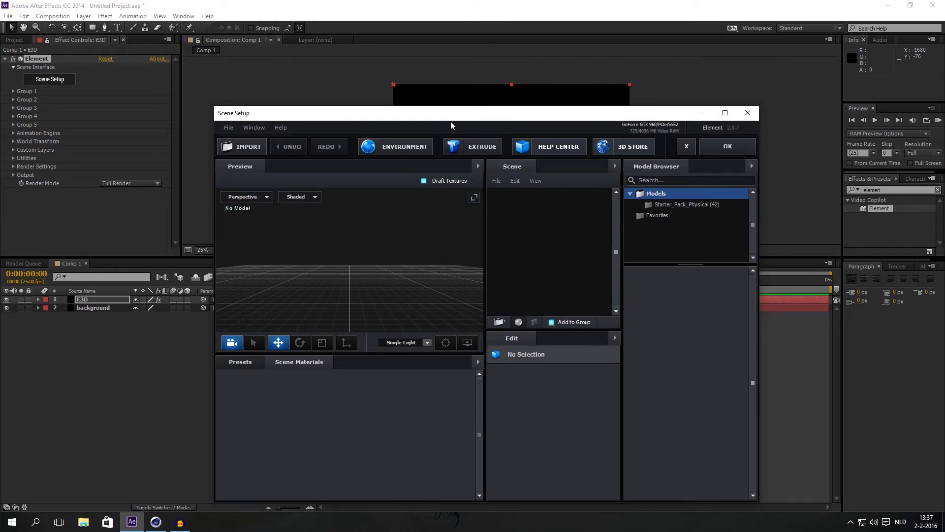
Step: Import hello.c4d into Element's scene and lift the model slightly upward
left_click(252, 149)
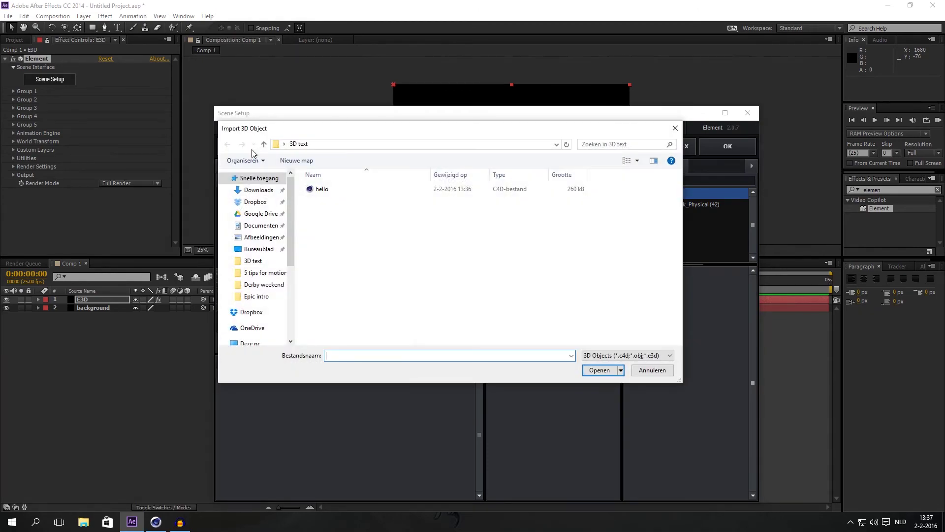
left_click(344, 189)
left_click(599, 371)
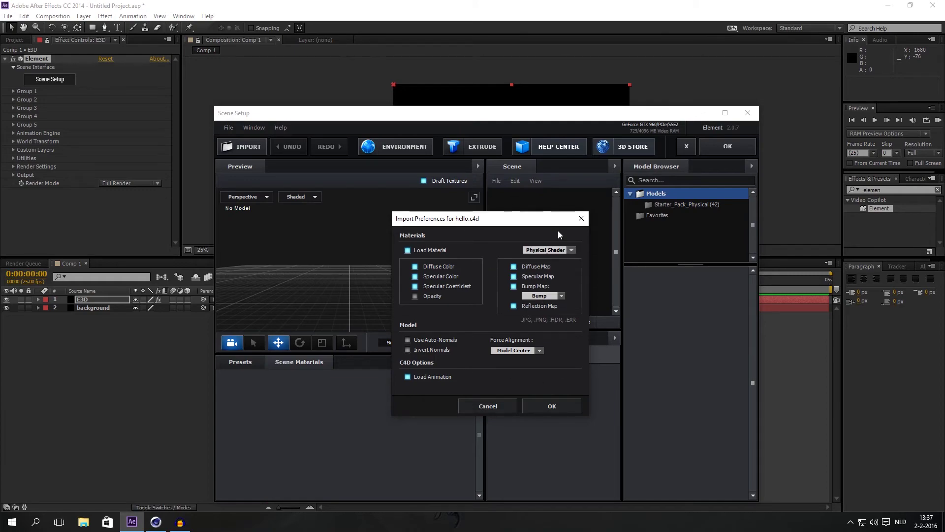
left_click(581, 218)
left_click(243, 147)
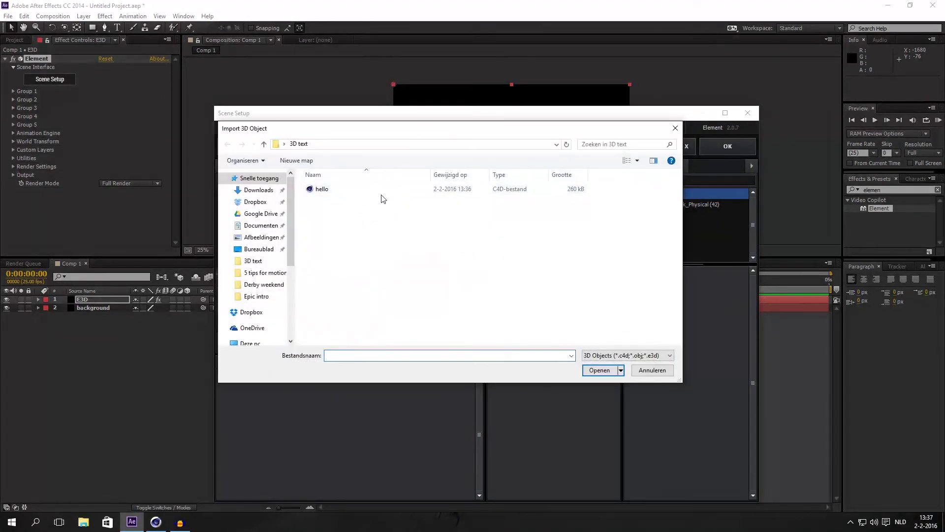
left_click(377, 190)
left_click(599, 370)
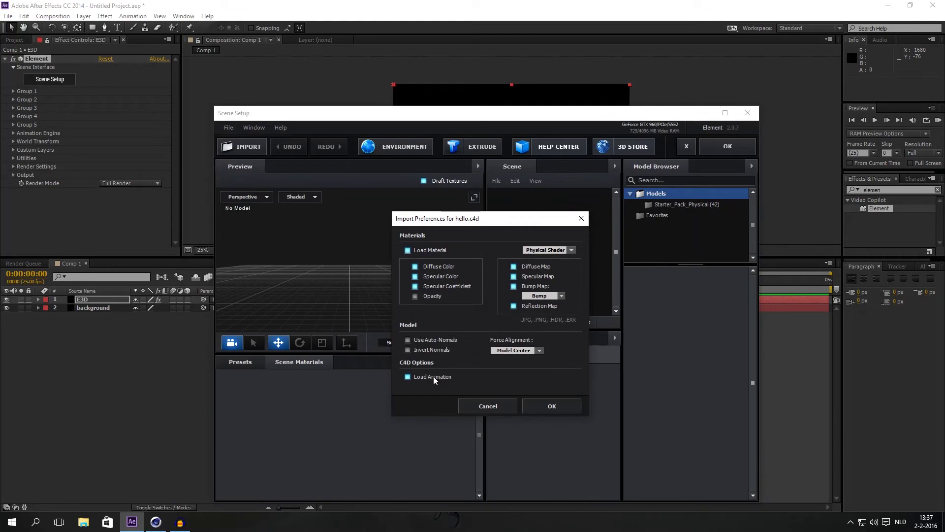
left_click(548, 407)
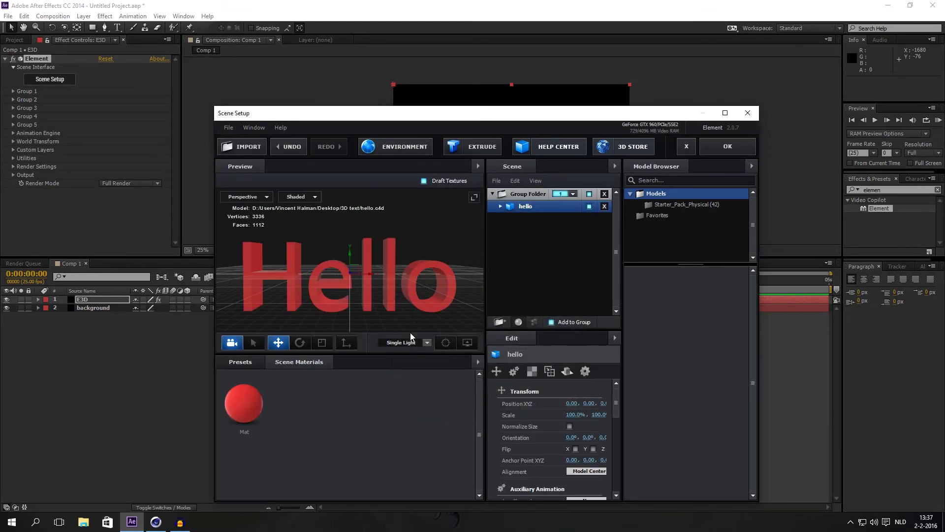
left_click_drag(349, 256, 349, 216)
mouse_move(418, 288)
left_mouse_down()
mouse_move(280, 283)
mouse_move(466, 290)
mouse_move(368, 301)
mouse_move(348, 289)
mouse_move(409, 290)
left_mouse_up()
Step: Apply the scene and undo trial World Transform anchor and position changes
left_click(727, 147)
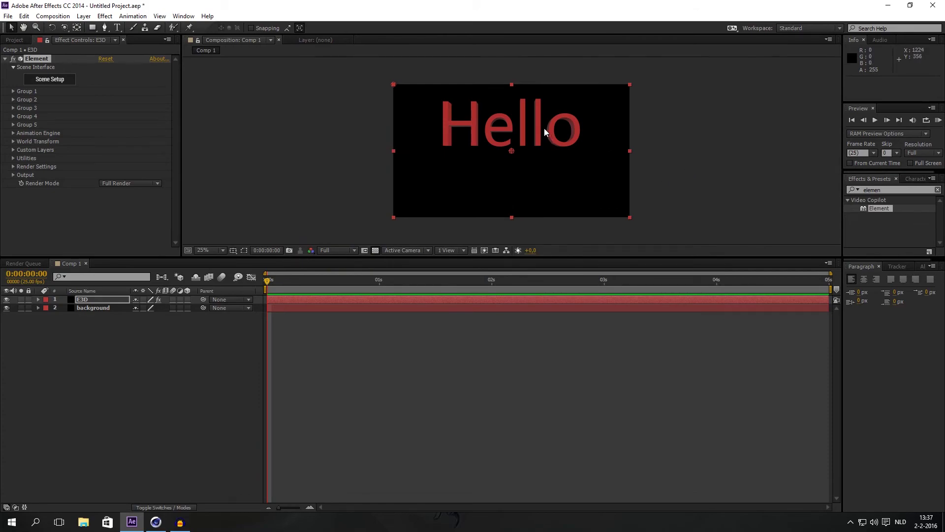
left_click(12, 141)
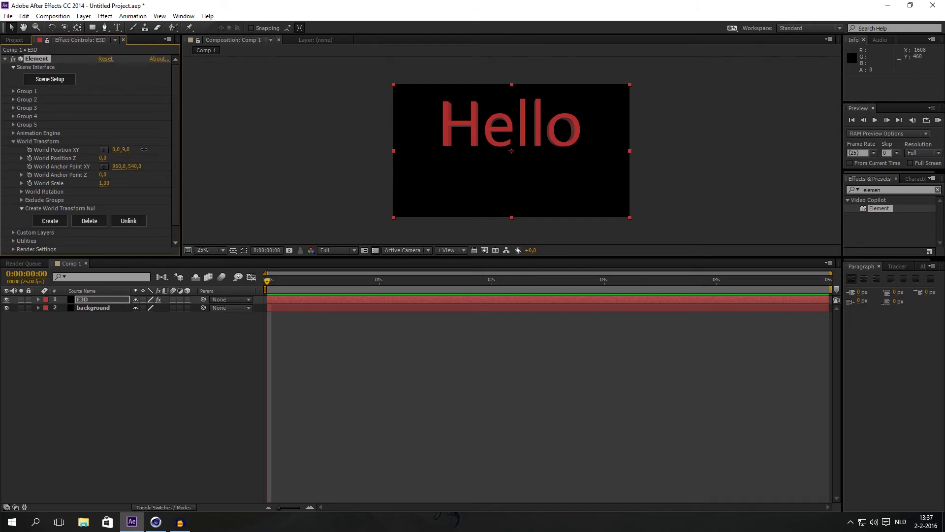
left_click_drag(126, 149, 149, 169)
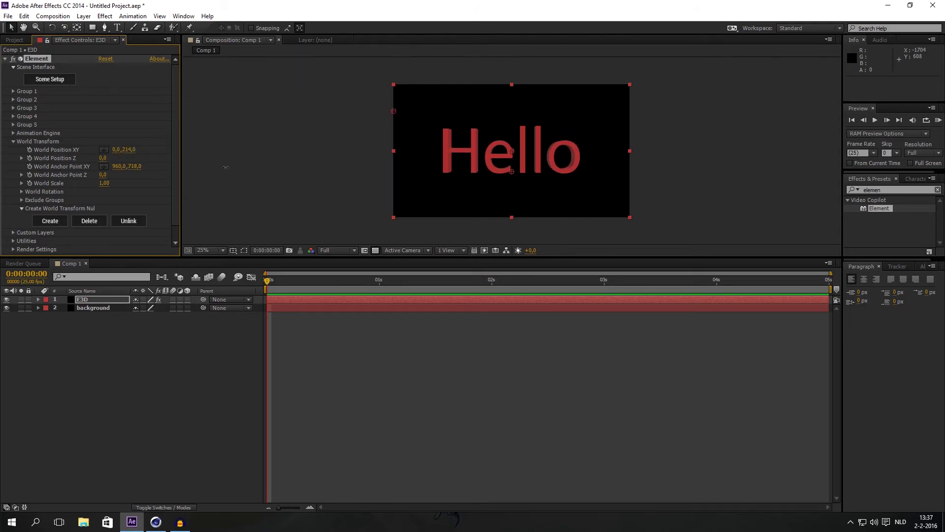
key("ctrl+z")
left_click_drag(119, 156, 126, 166)
key("ctrl+z")
Step: Keyframe Y Rotation World from 0° at 0s to 347° at 1s and preview
left_click(21, 192)
mouse_move(118, 200)
left_mouse_down()
mouse_move(235, 210)
mouse_move(110, 212)
left_mouse_up()
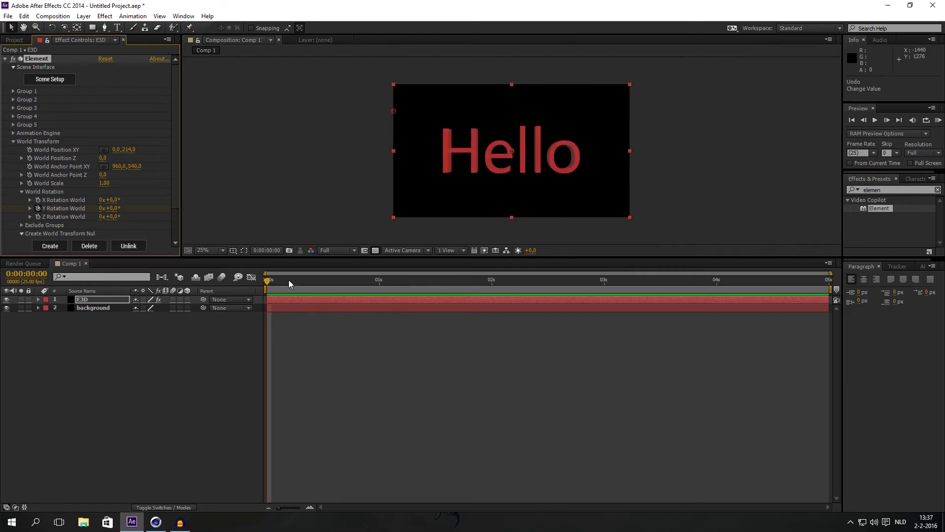
left_click_drag(319, 279, 381, 279)
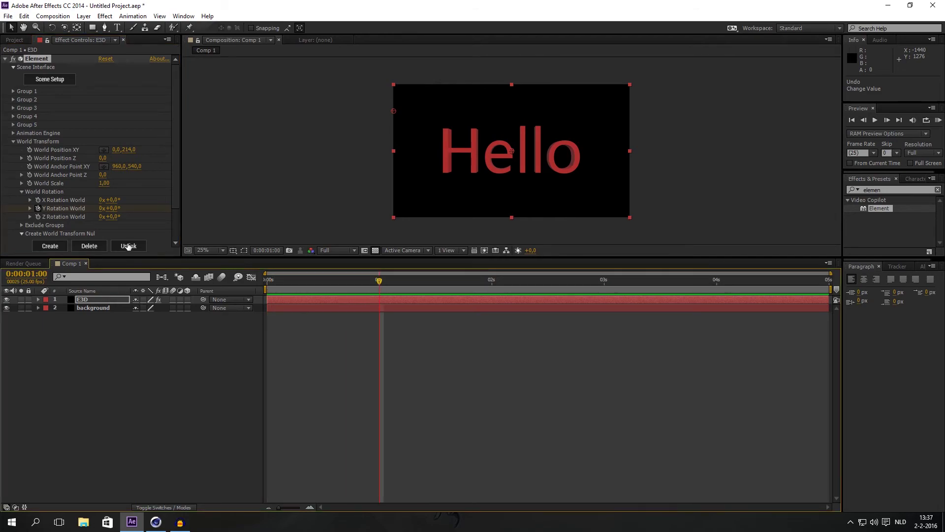
left_click_drag(113, 209, 344, 282)
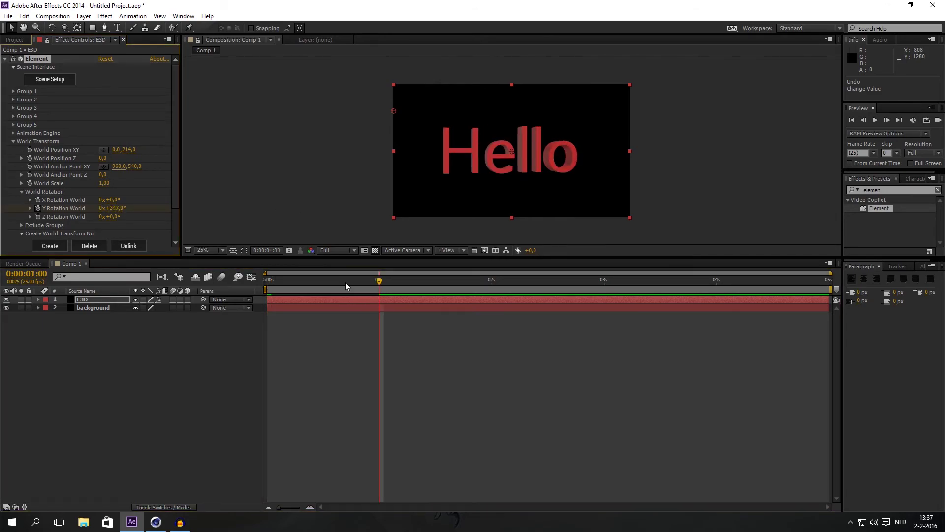
key("space")
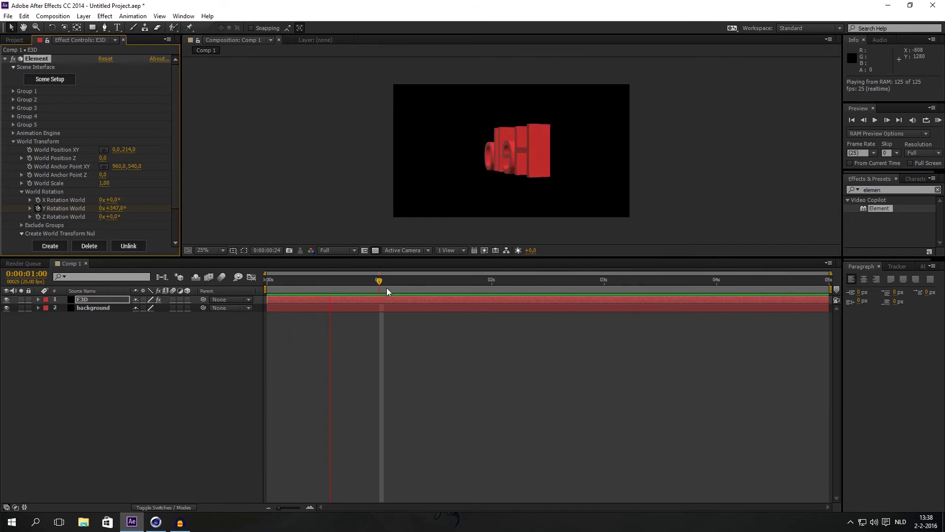
left_click(380, 288)
Step: Return to the start and expand Group 1 > Particle Look > Deform > Twist
key("Home")
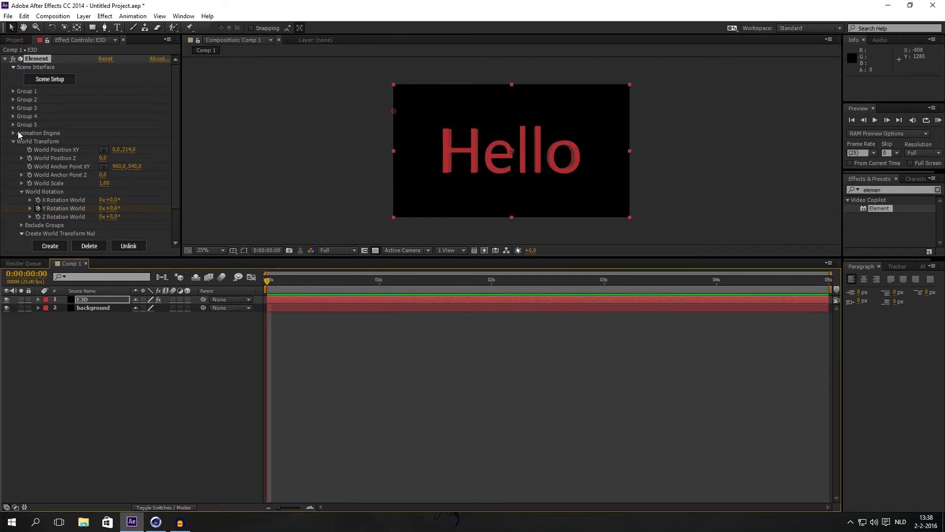
left_click(14, 141)
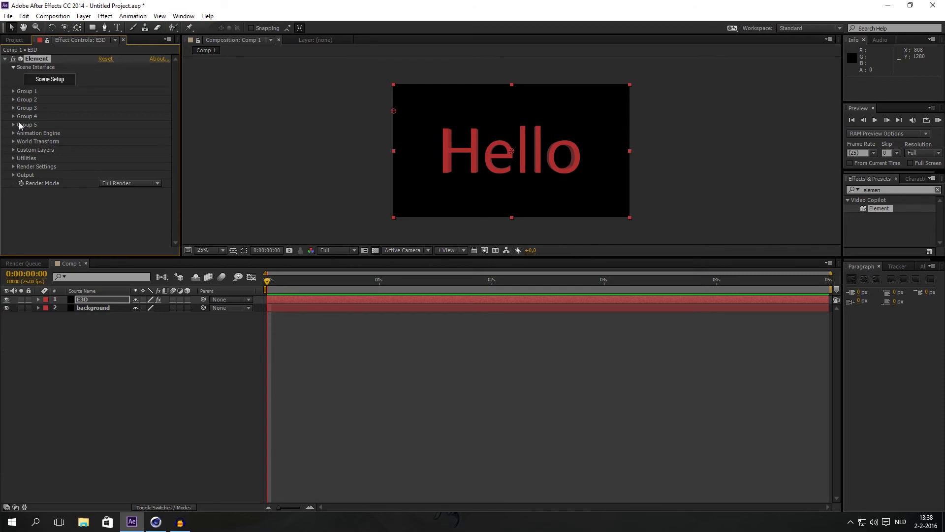
left_click(13, 91)
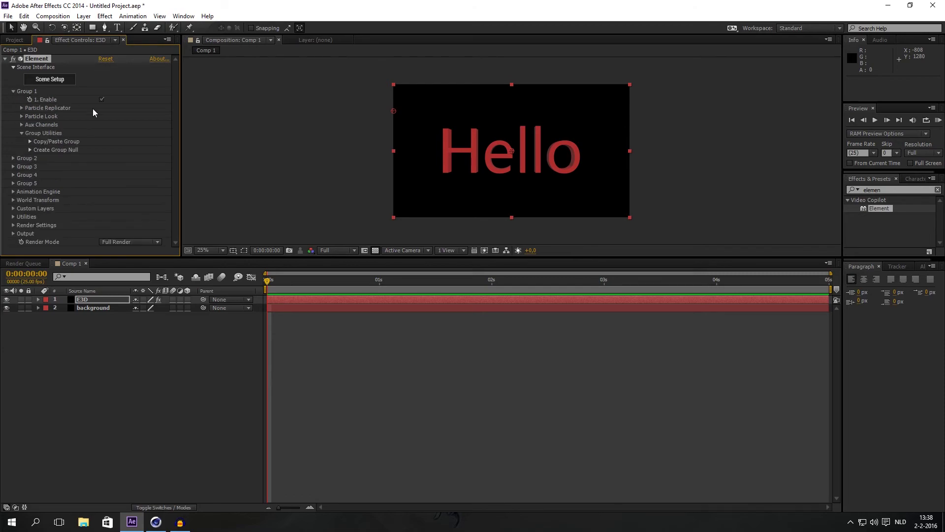
left_click(20, 116)
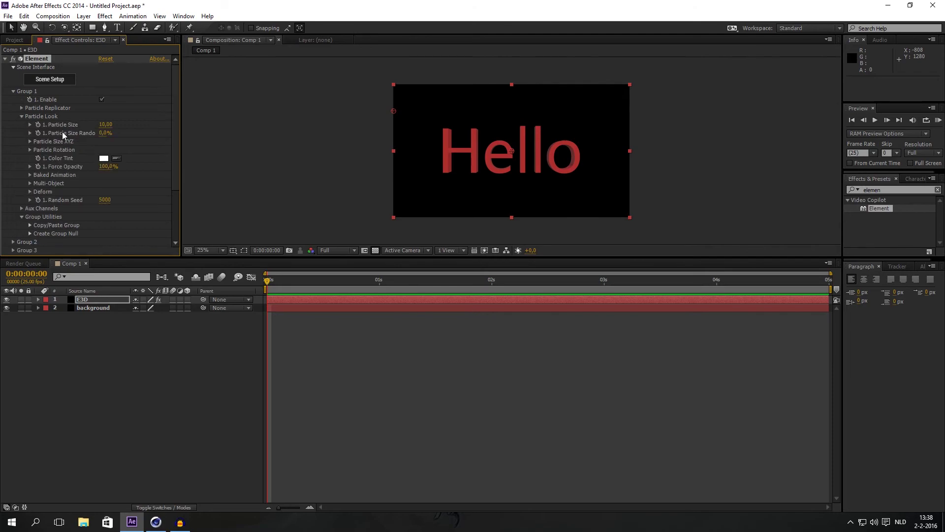
left_click(30, 191)
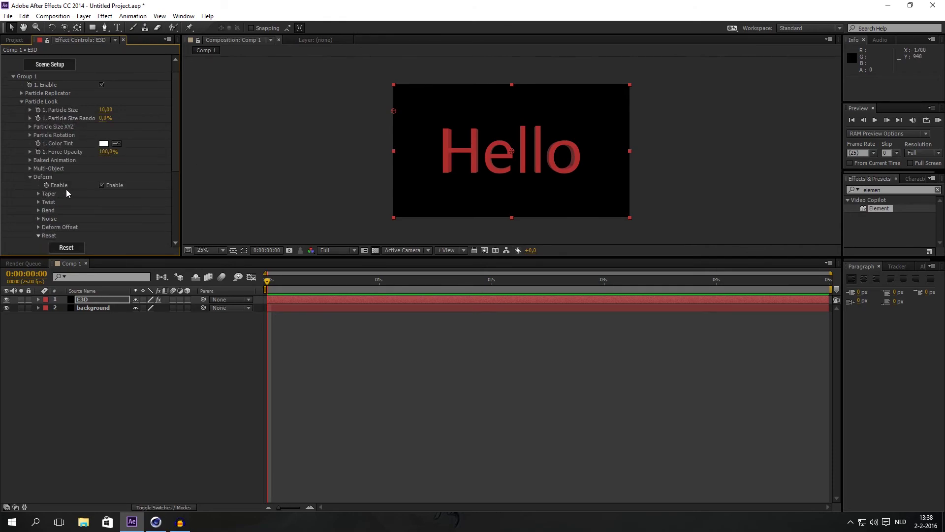
left_click(38, 202)
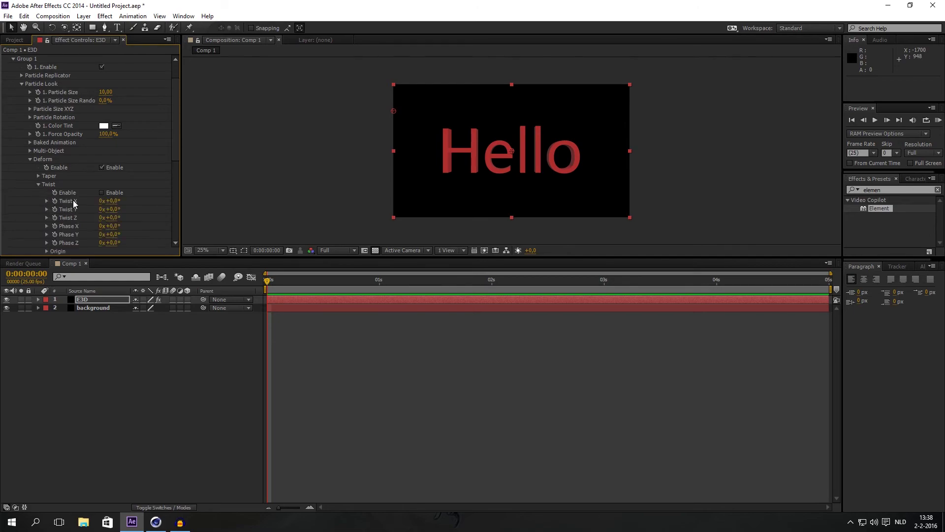
Step: Enable Twist with Twist X at 123° and Twist Y at -83°
left_click(102, 192)
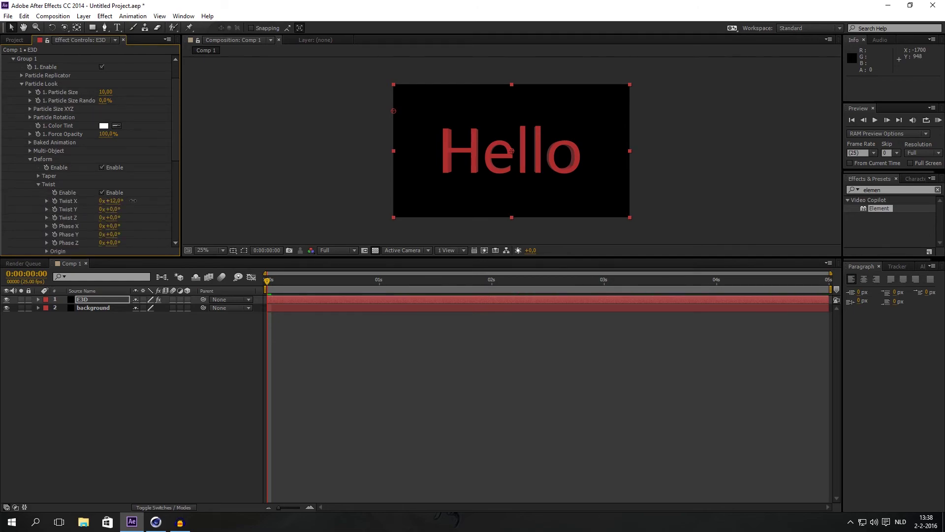
left_click_drag(110, 201, 208, 234)
left_click_drag(111, 211, 84, 220)
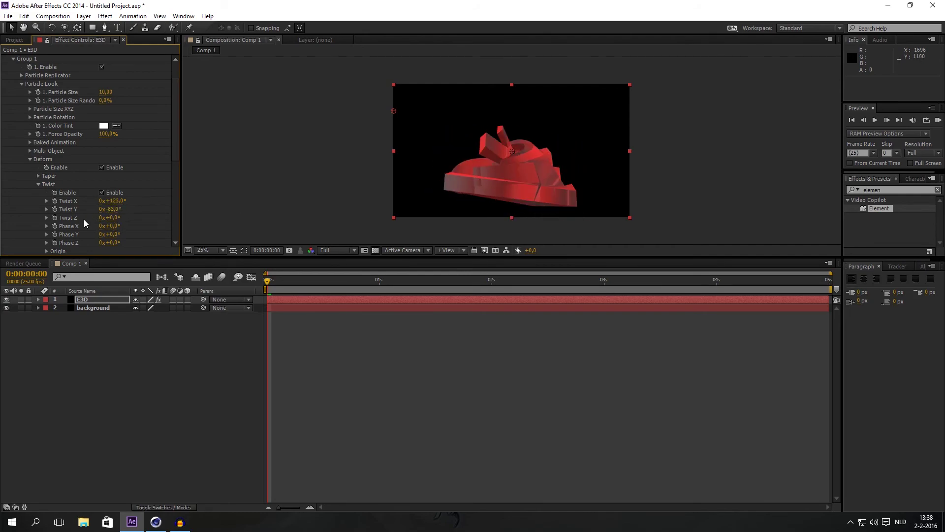
left_click(38, 184)
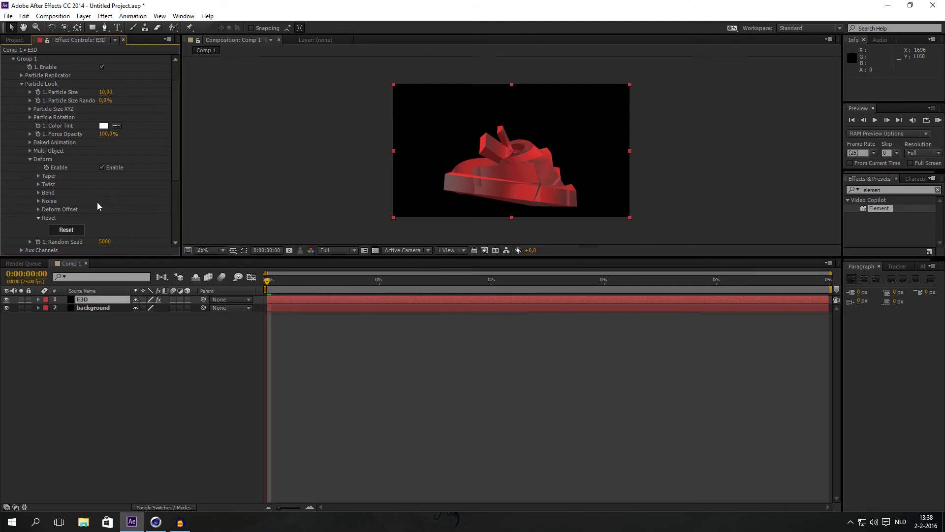
left_click(38, 185)
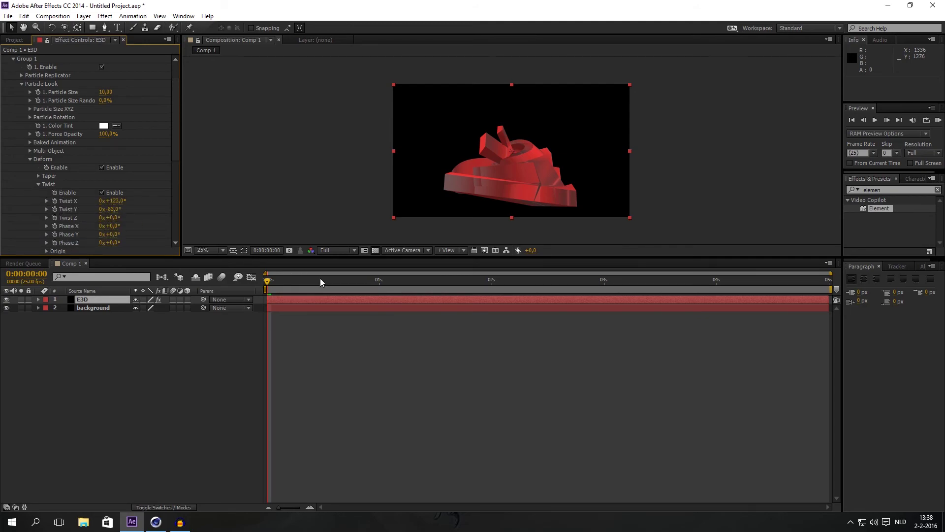
Step: At frame 0, set Twist X and Twist Y keyframes to 0
left_click_drag(320, 279, 378, 282)
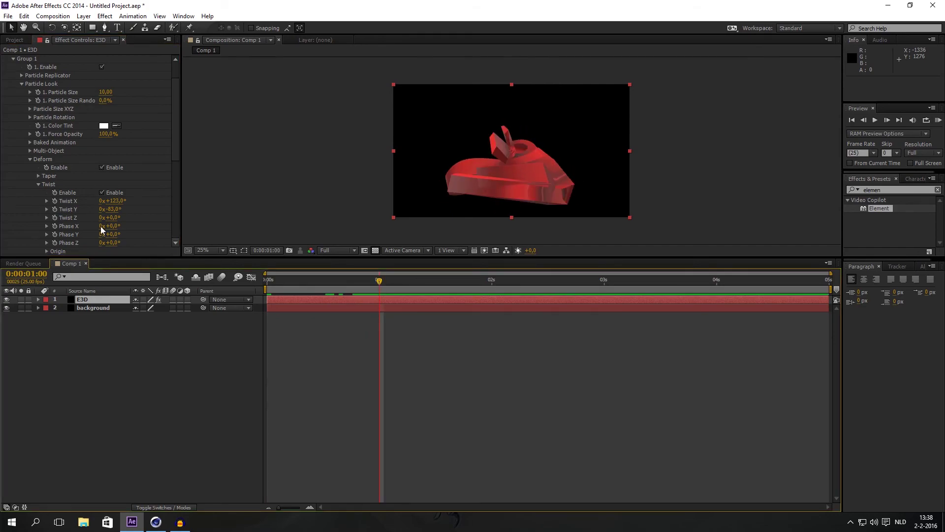
left_click(53, 210)
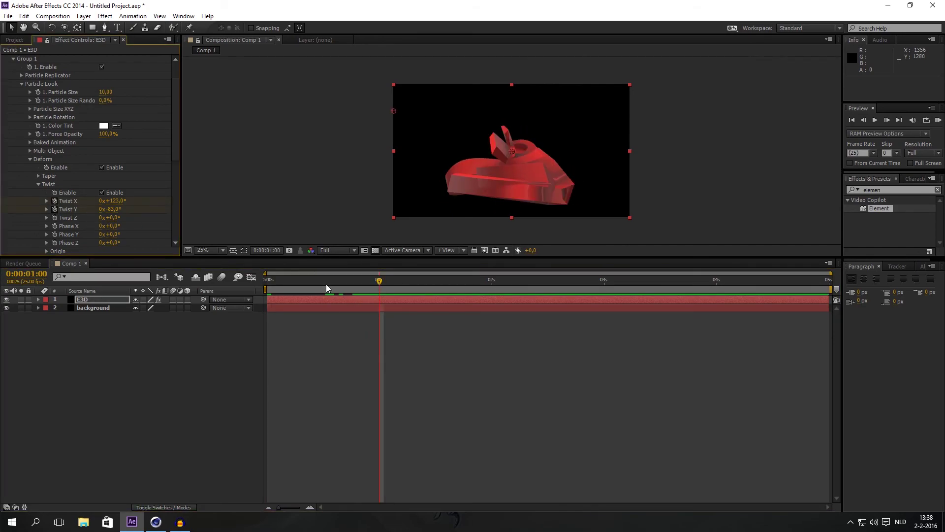
left_click_drag(317, 281, 268, 281)
left_click(111, 201)
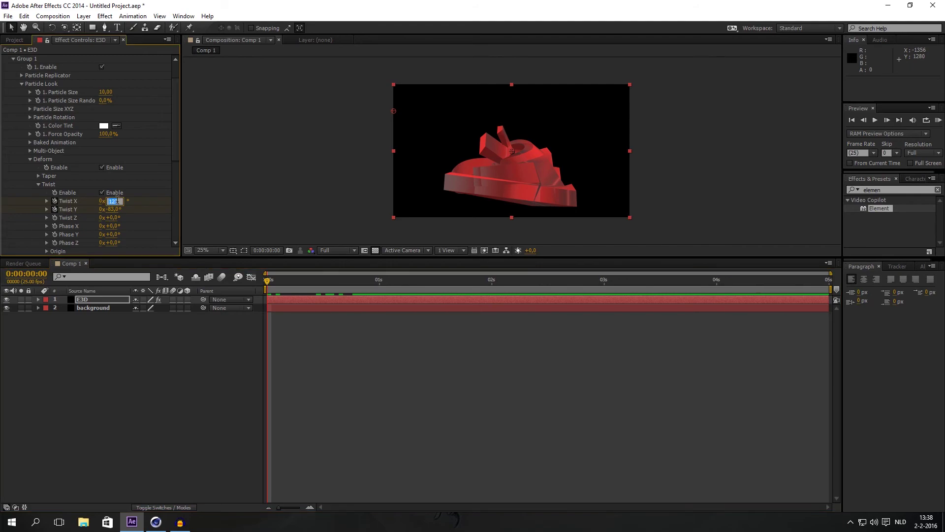
type("0")
key("Return")
left_click(112, 209)
type("0")
key("Return")
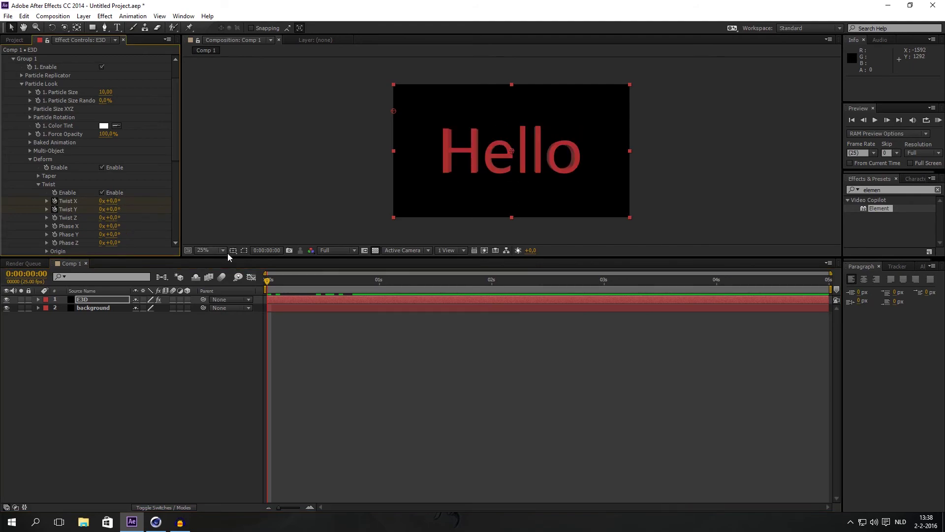
Step: Preview and scrub the timeline to check the twist animation
key("space")
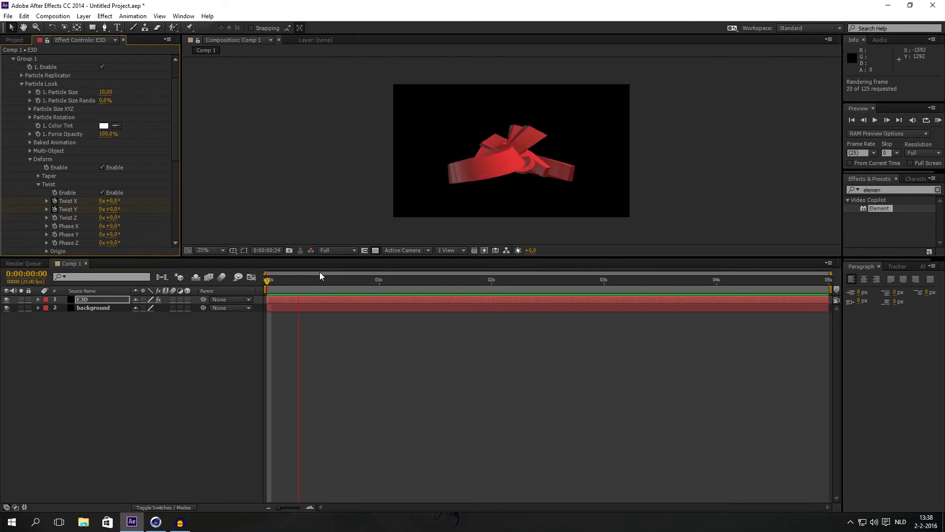
key("space")
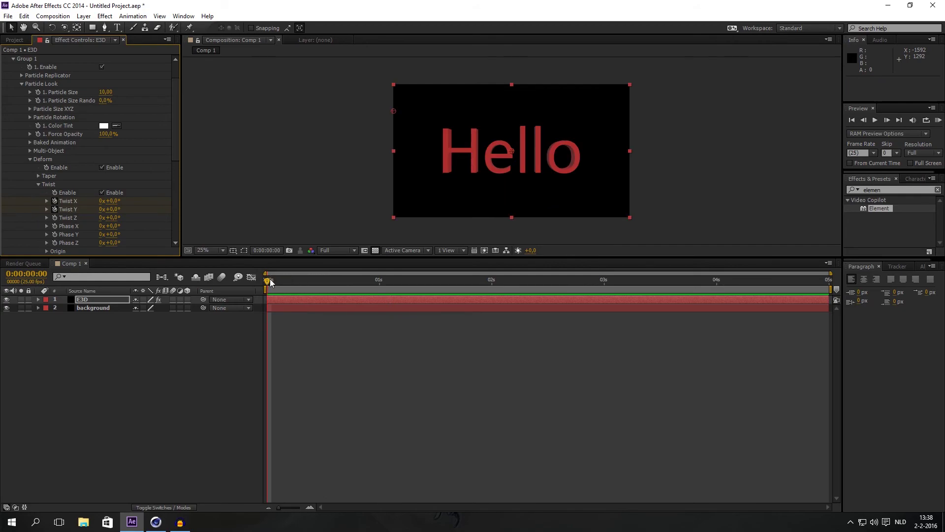
left_click_drag(269, 278, 291, 274)
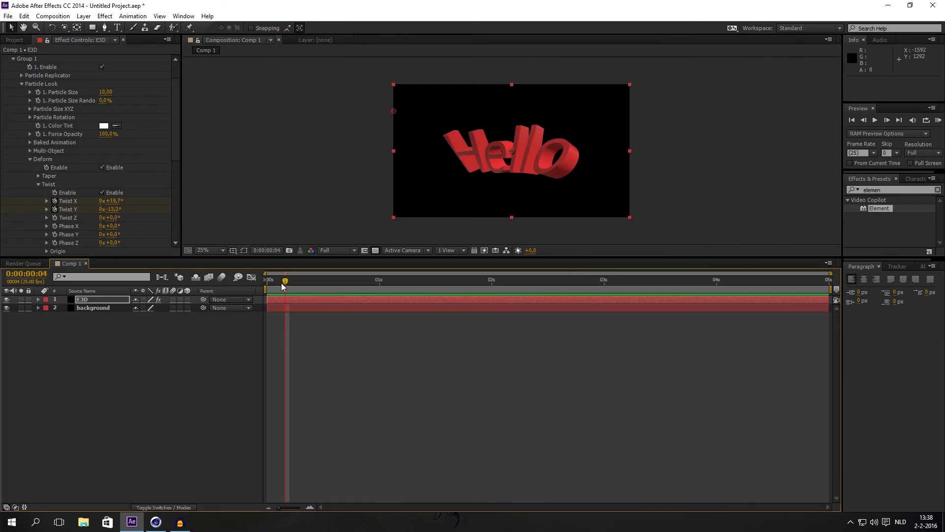
left_click_drag(288, 280, 247, 285)
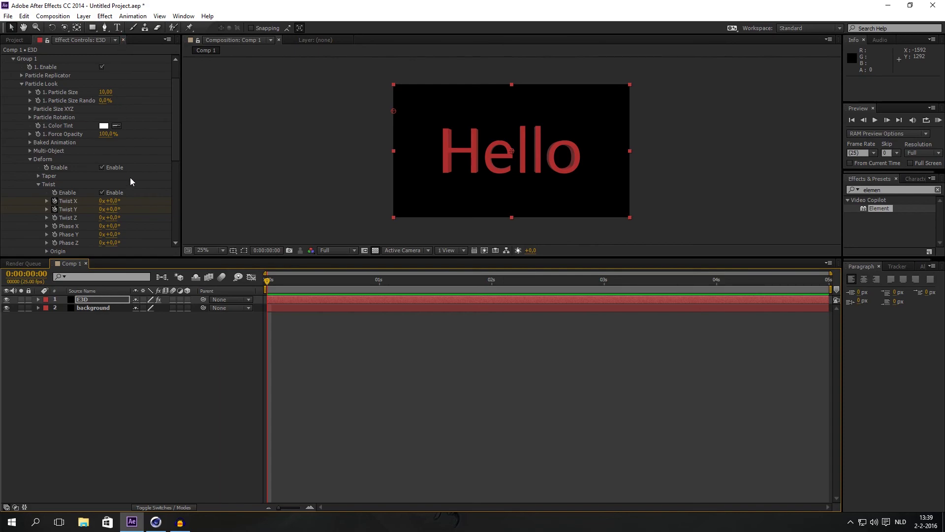
left_click(94, 299)
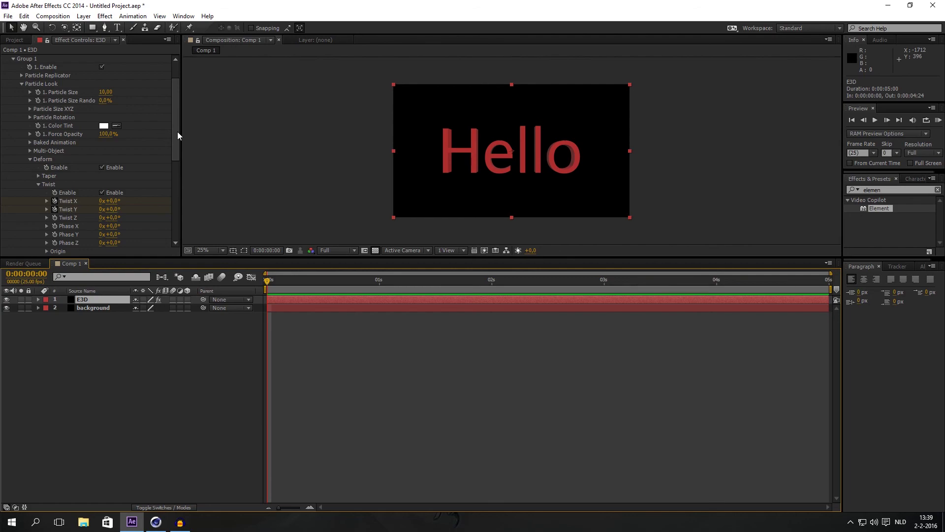
left_click_drag(177, 131, 176, 110)
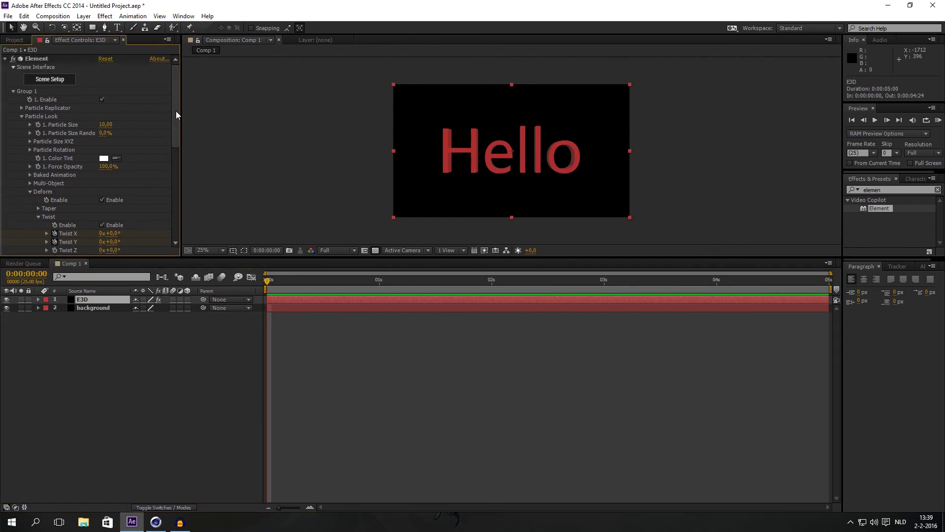